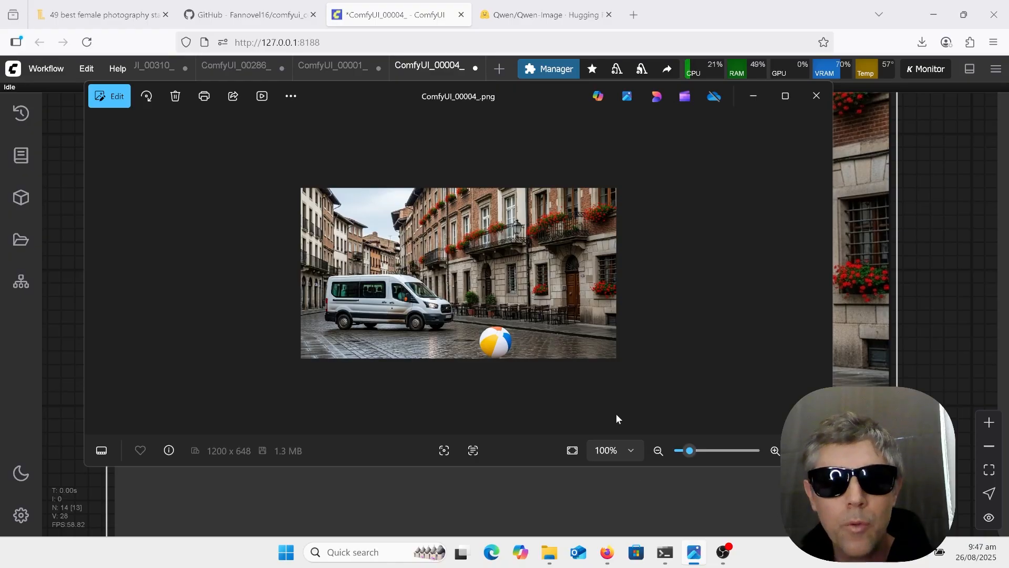
Compare the masked T-shirt image in the ComfyUI_00001_ workflow with its generated picture in the image viewer
click(849, 198)
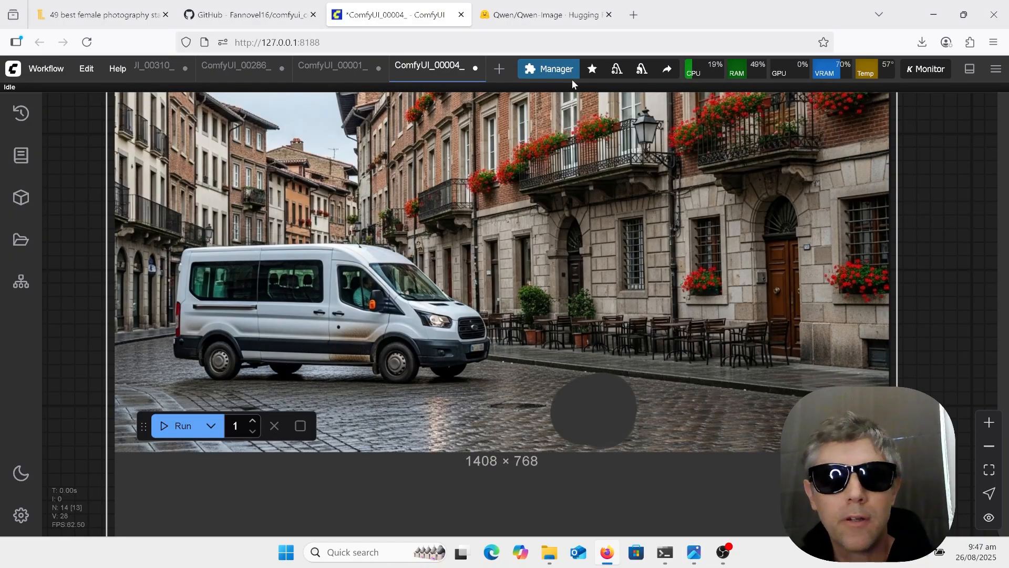
click(340, 68)
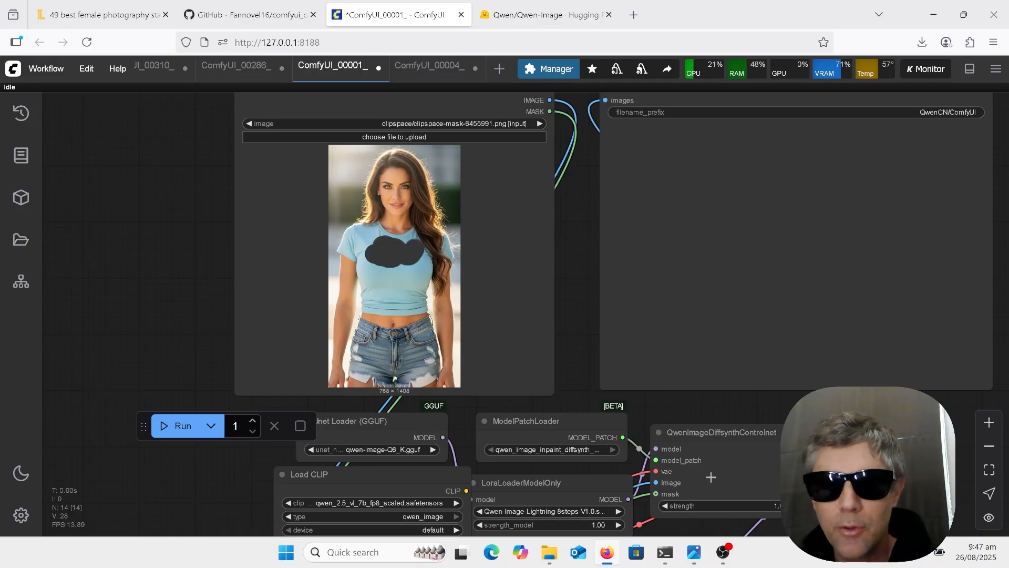
click(695, 551)
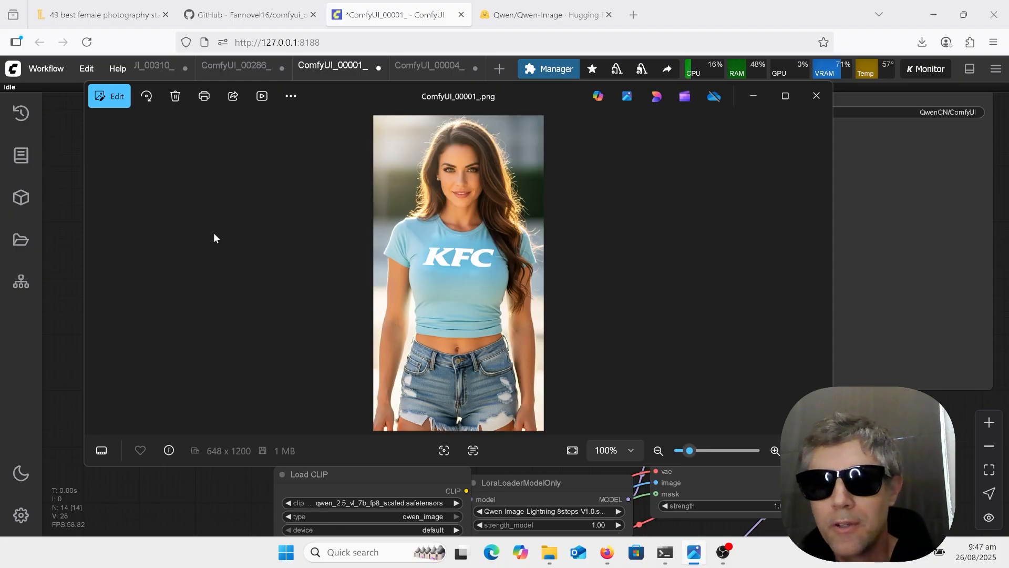
click(851, 206)
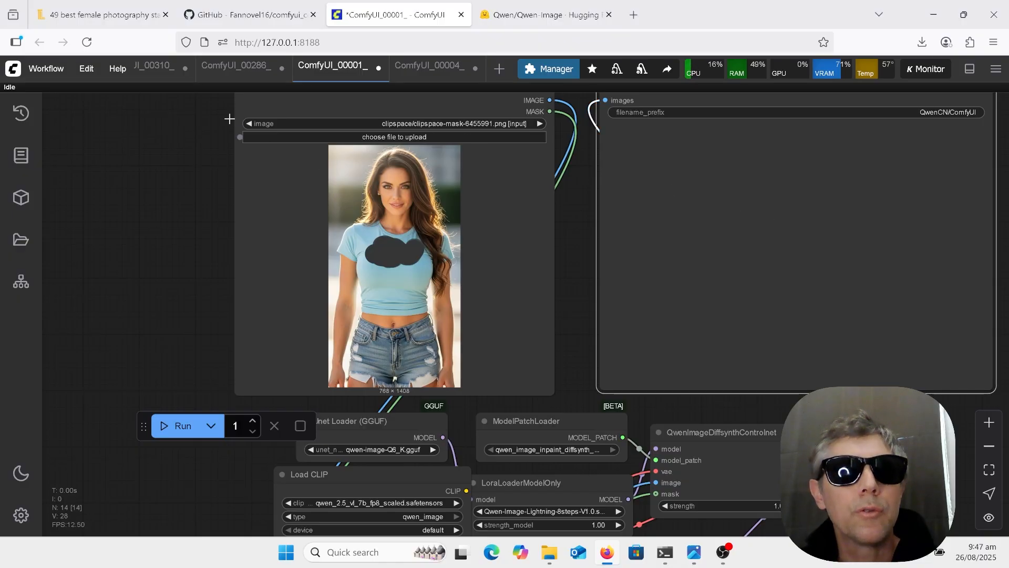
Examine the two Load Image sources that feed the Image Stitch node in the ComfyUI_00286_ workflow
click(243, 67)
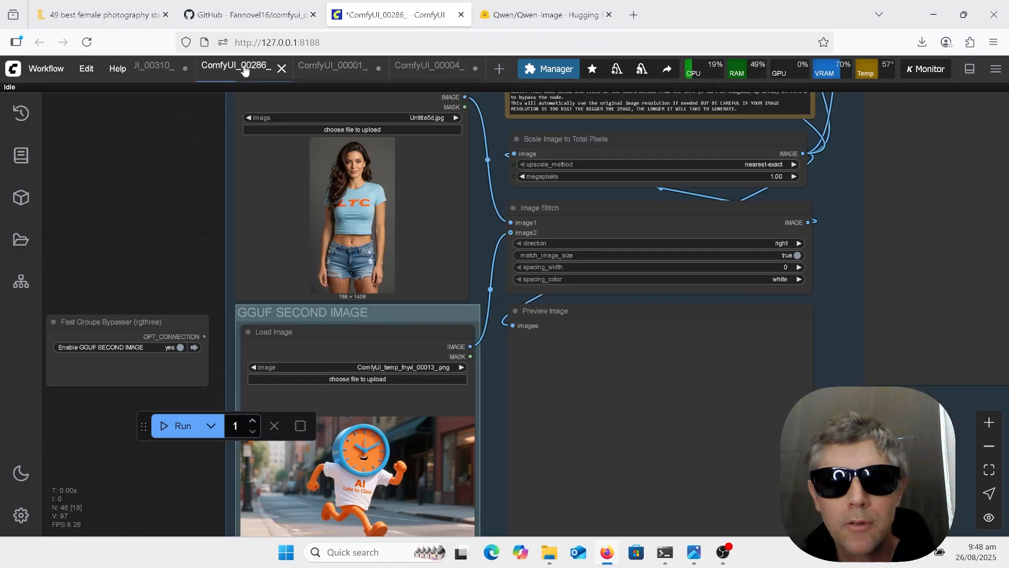
scroll(359, 209, up, 5)
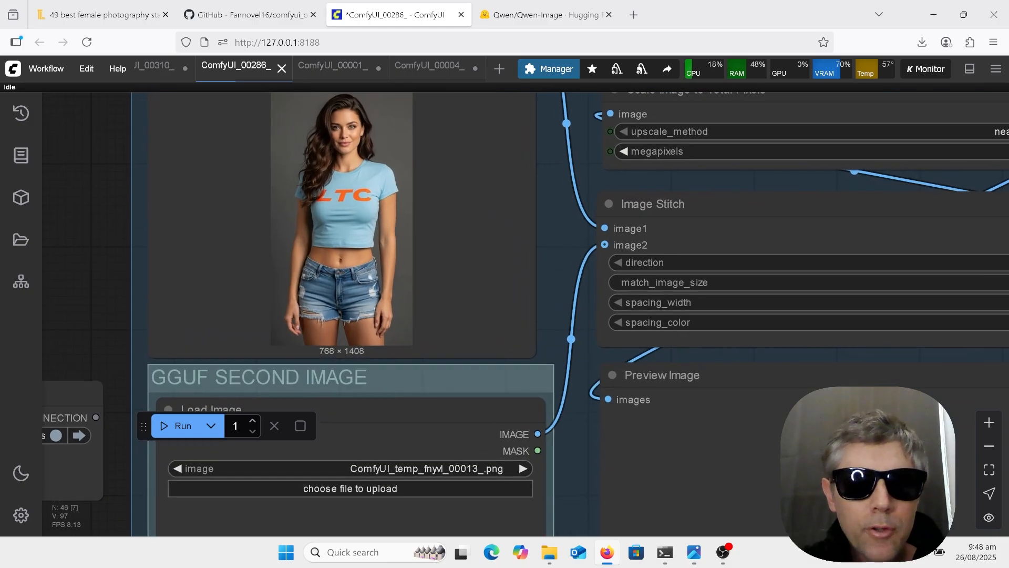
scroll(615, 158, down, 7)
click(549, 216)
scroll(562, 451, up, 4)
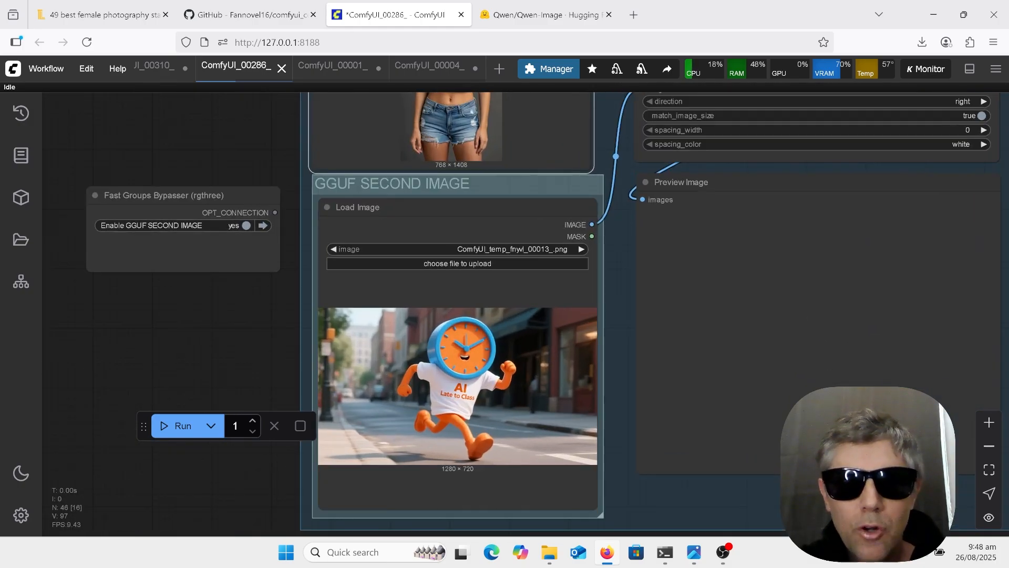
Bring up the image viewer and advance two pictures past ComfyUI_00001_.png
click(694, 560)
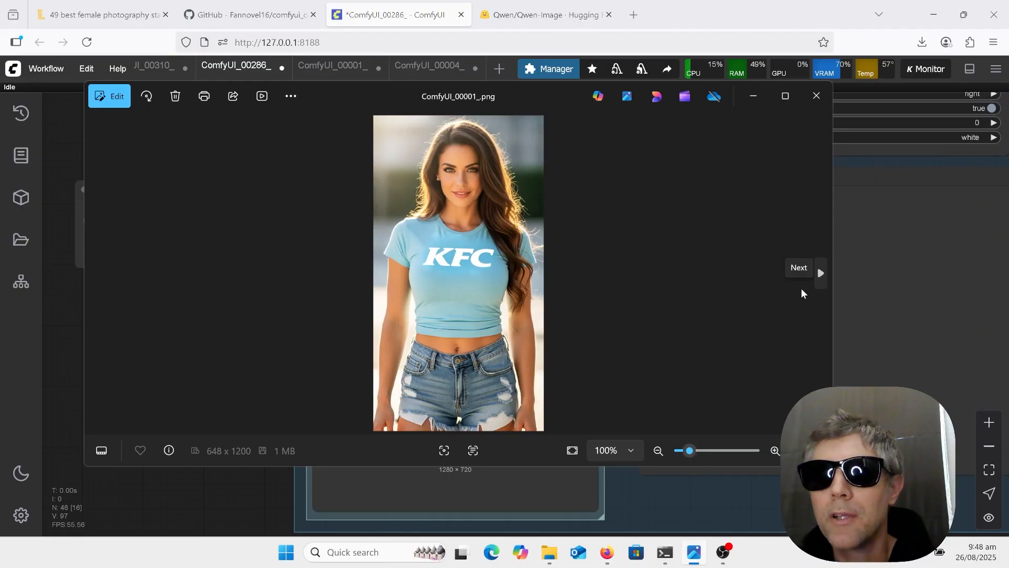
click(821, 273)
click(820, 273)
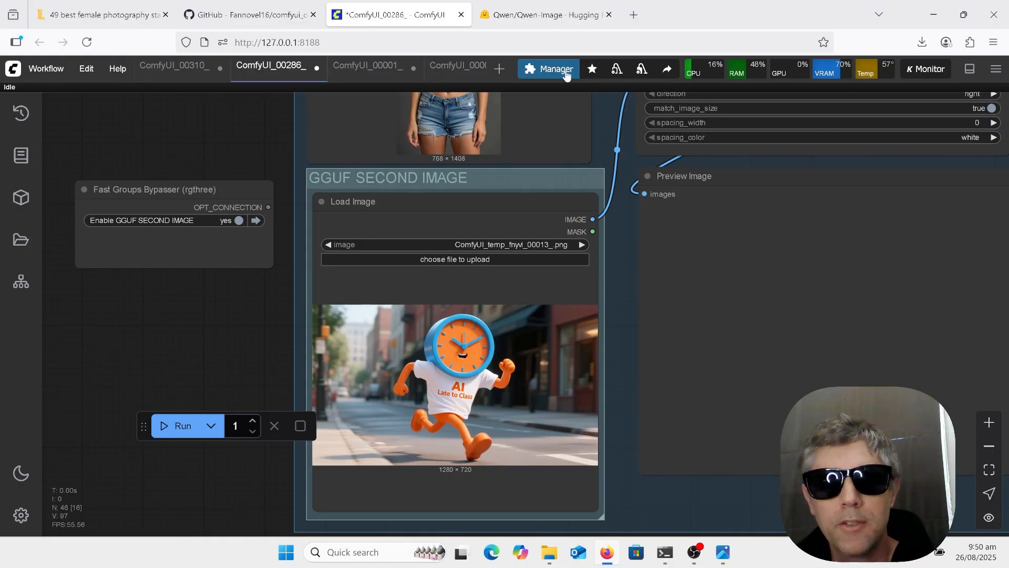
View the depth and edge-map sample pictures on the Qwen-Image Hugging Face page and return to ComfyUI
click(541, 15)
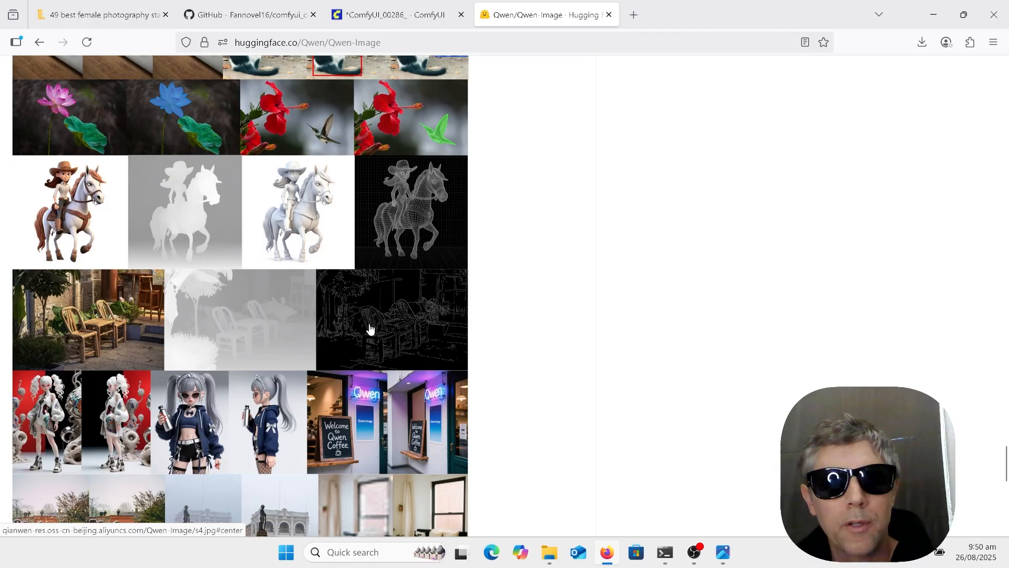
click(426, 16)
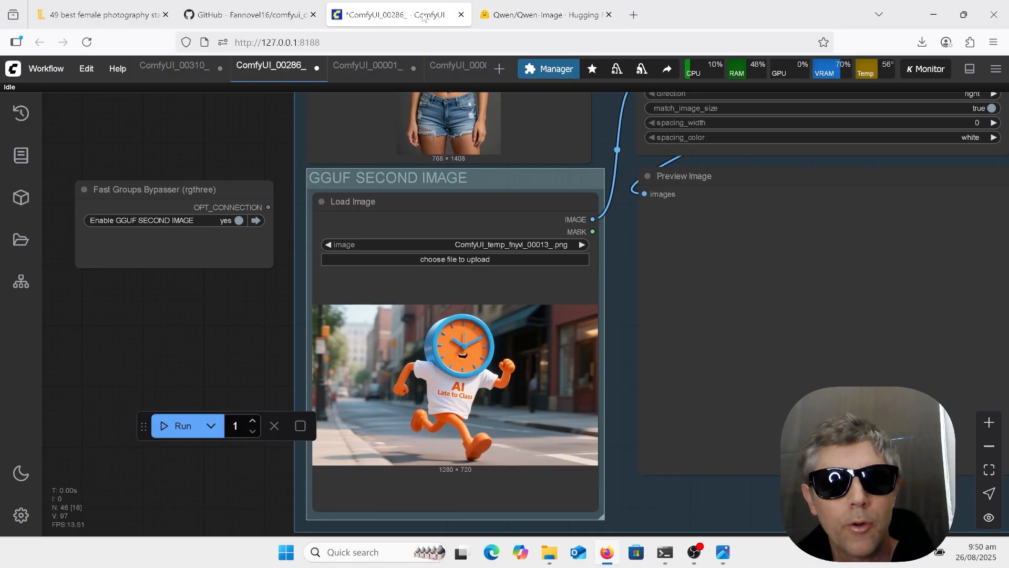
Examine the character image and pose reference image loaded in the test-refcontrol_pose workflow
click(189, 73)
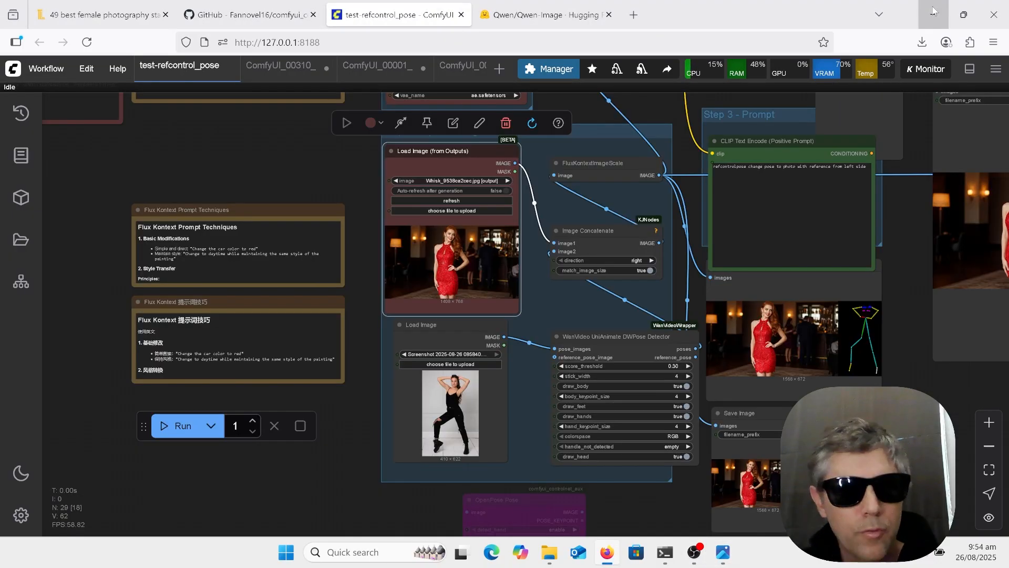
scroll(524, 395, up, 6)
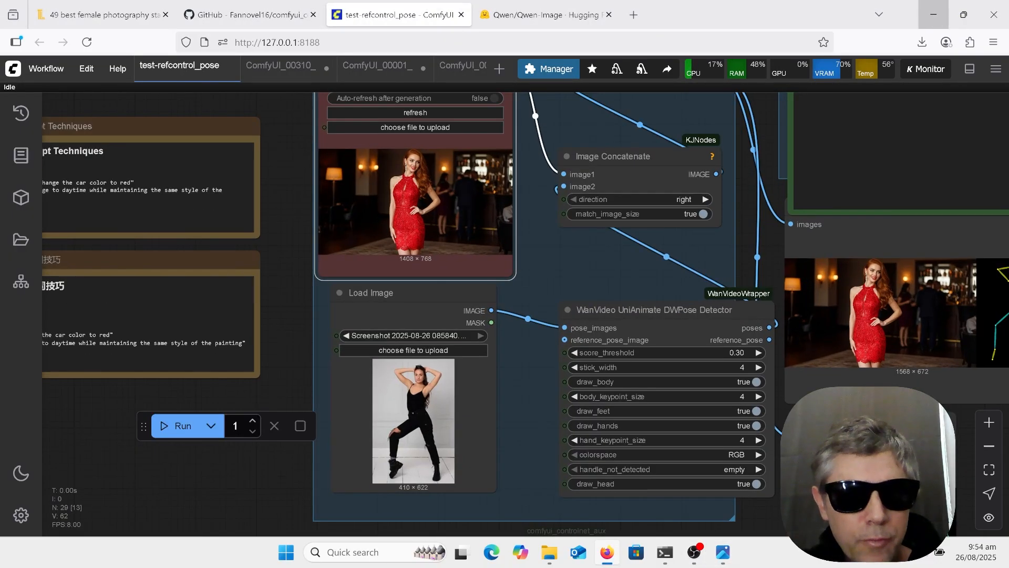
scroll(593, 458, down, 5)
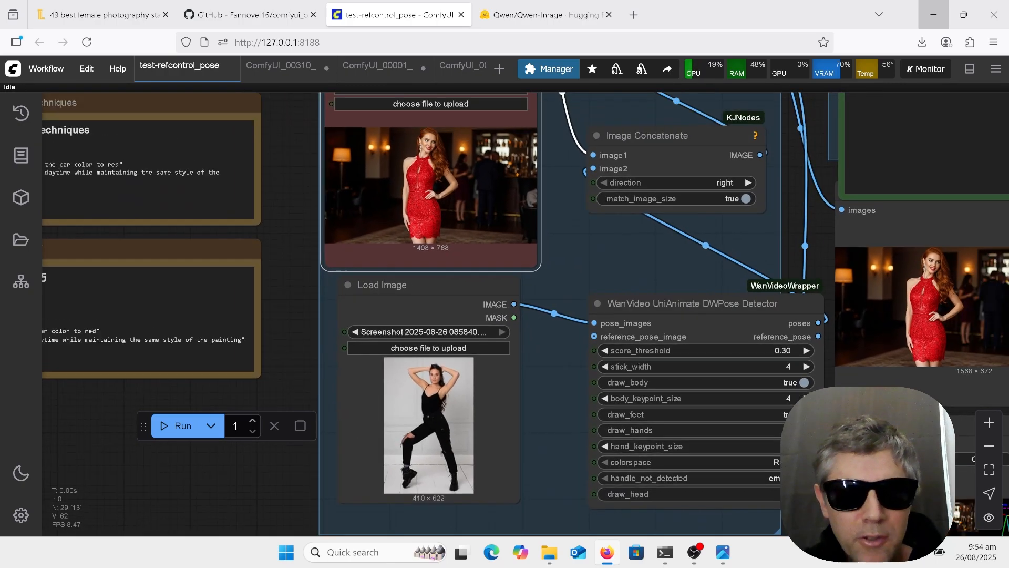
scroll(536, 266, up, 5)
scroll(475, 265, up, 1)
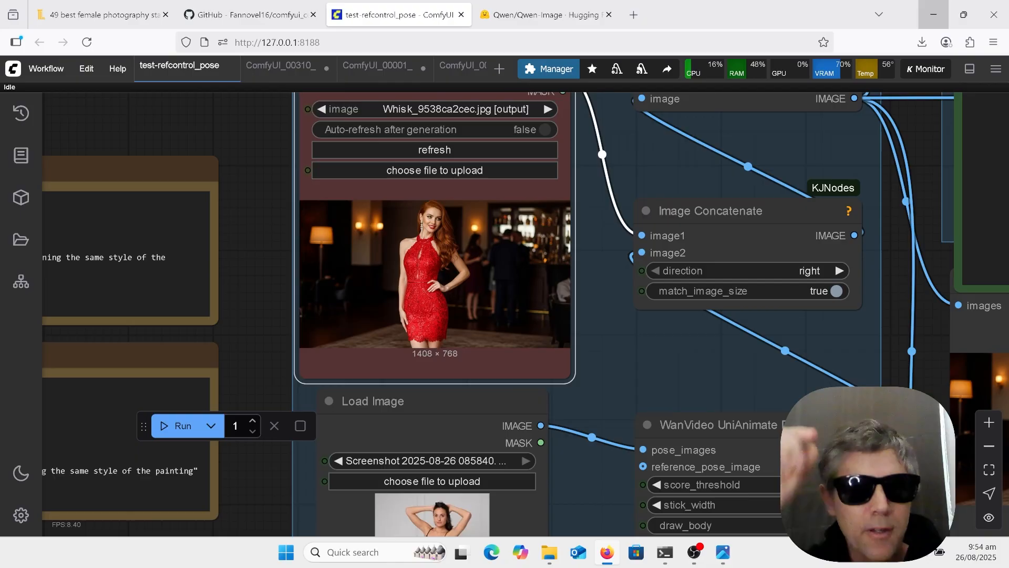
scroll(514, 447, up, 2)
scroll(683, 158, down, 1)
scroll(326, 377, down, 7)
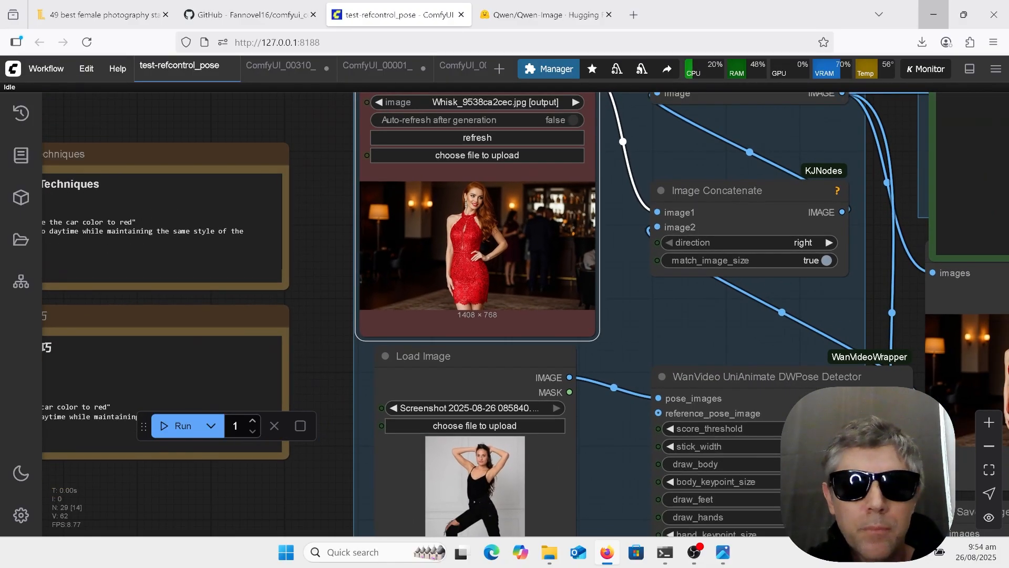
scroll(735, 384, up, 15)
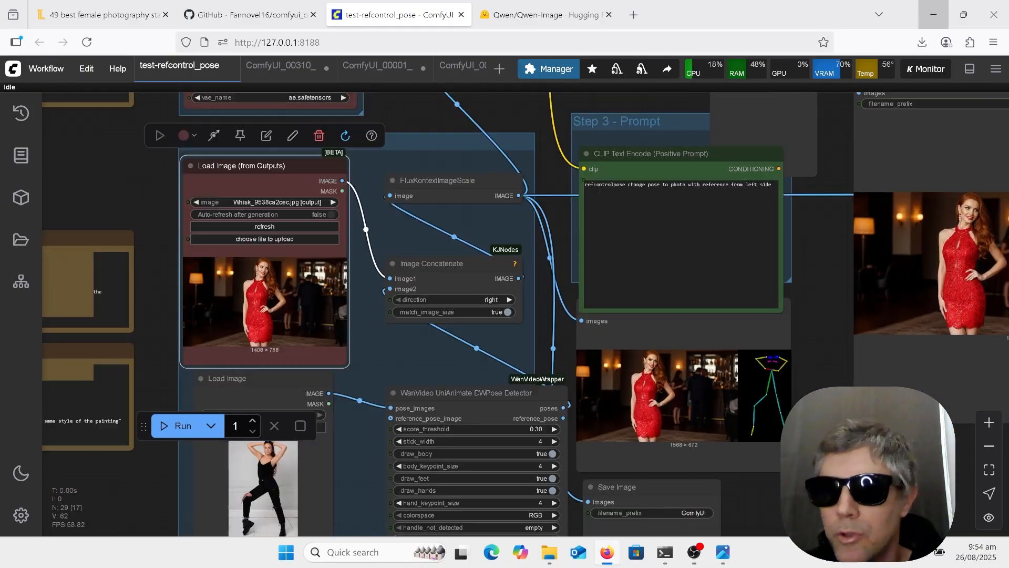
Inspect the saved output image of the pose workflow alongside its positive prompt and pose skeleton preview
scroll(946, 370, down, 5)
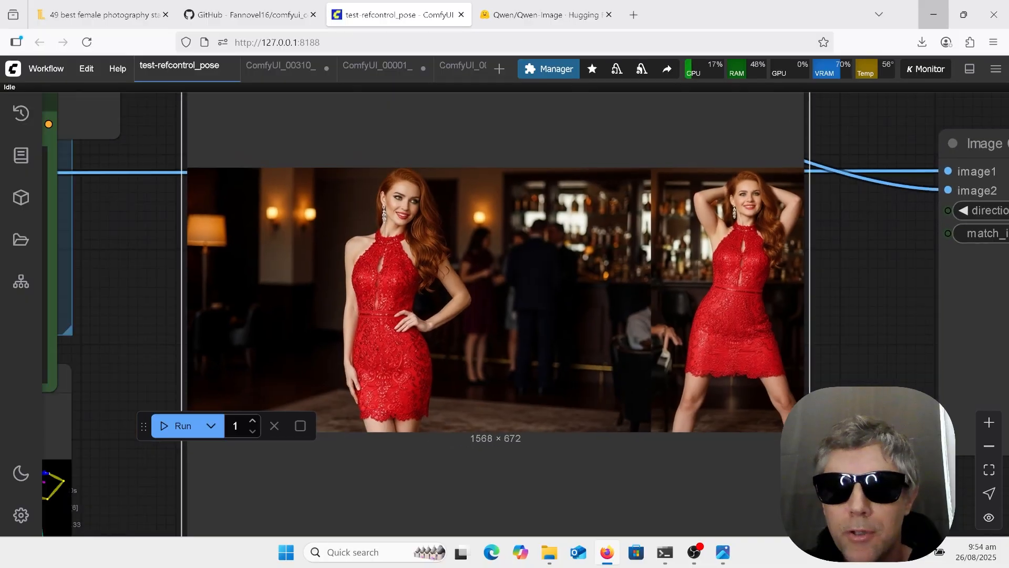
scroll(683, 389, up, 1)
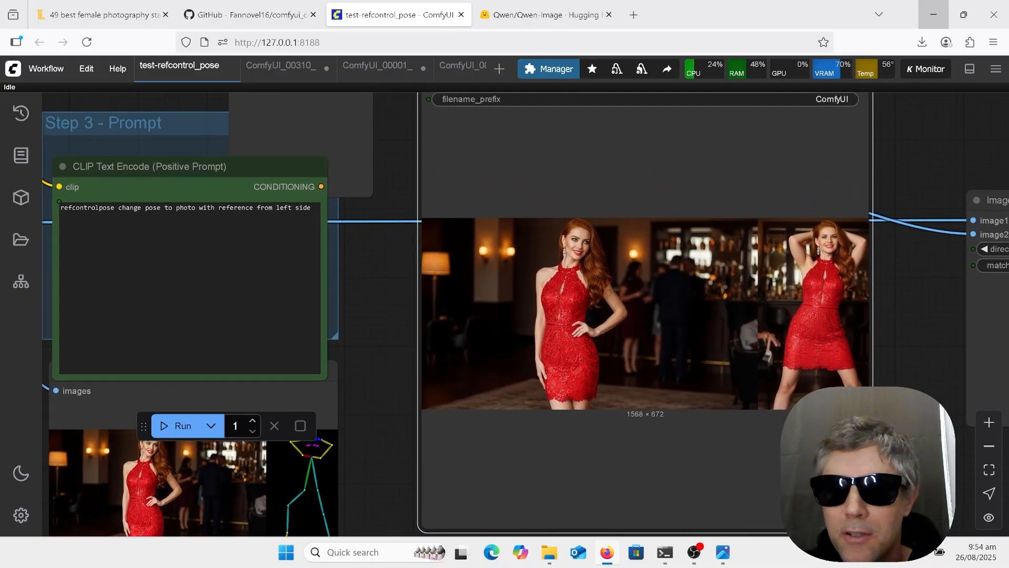
scroll(999, 289, down, 3)
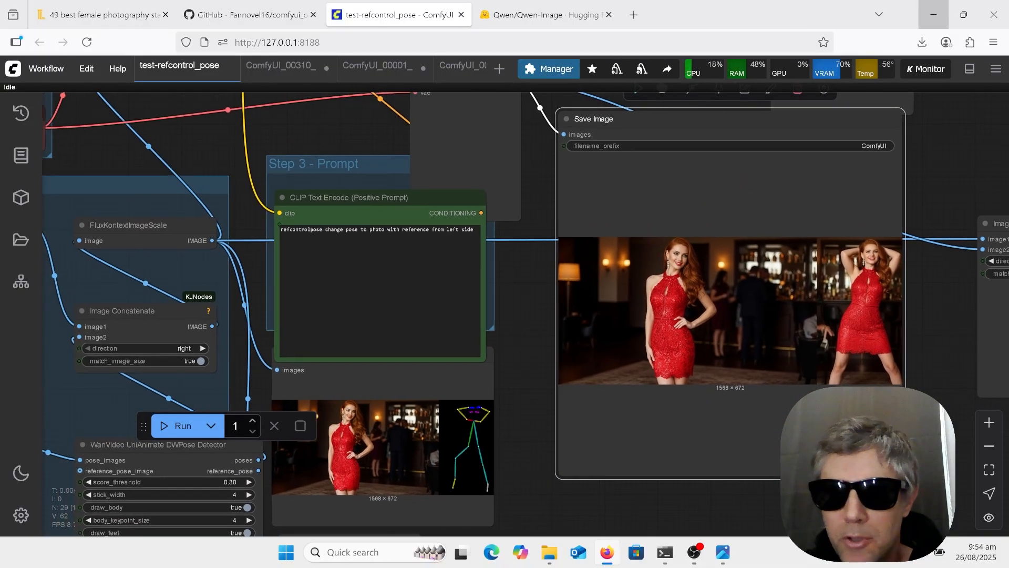
scroll(881, 325, up, 2)
scroll(943, 300, up, 2)
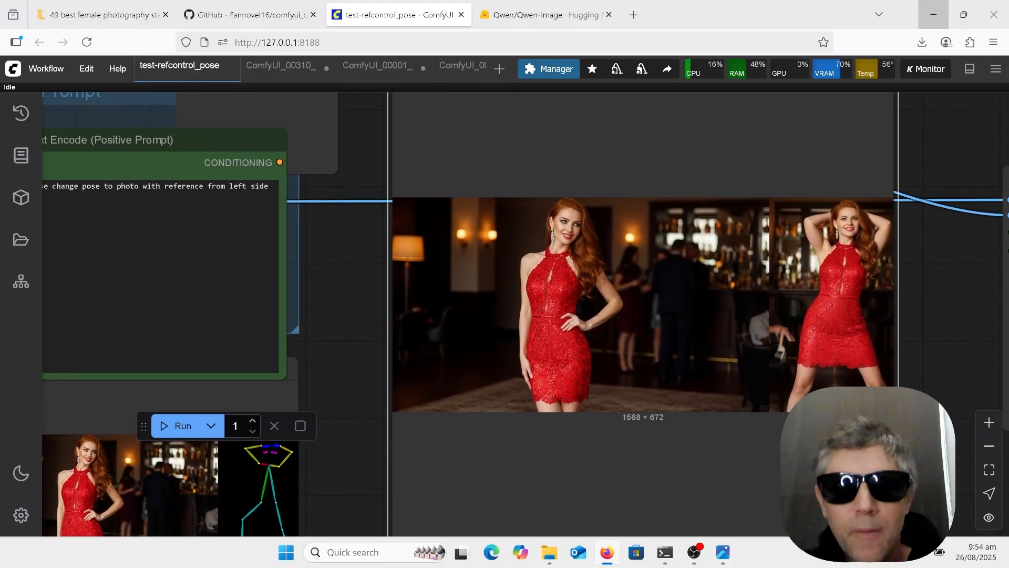
scroll(793, 382, down, 5)
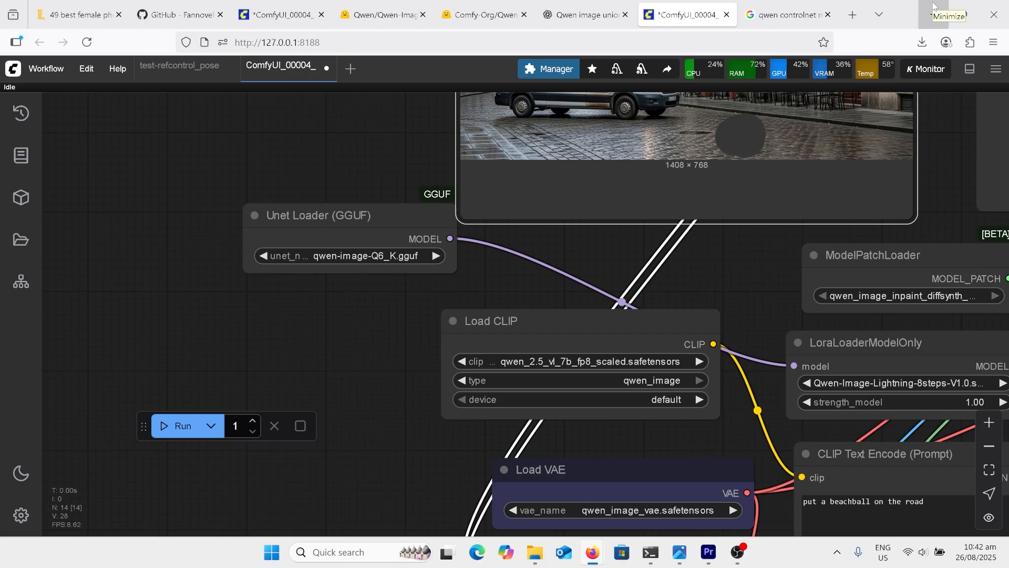
Inspect the Unet Loader (GGUF) node and its selected model in the ComfyUI_00004_ inpainting workflow
scroll(479, 260, up, 7)
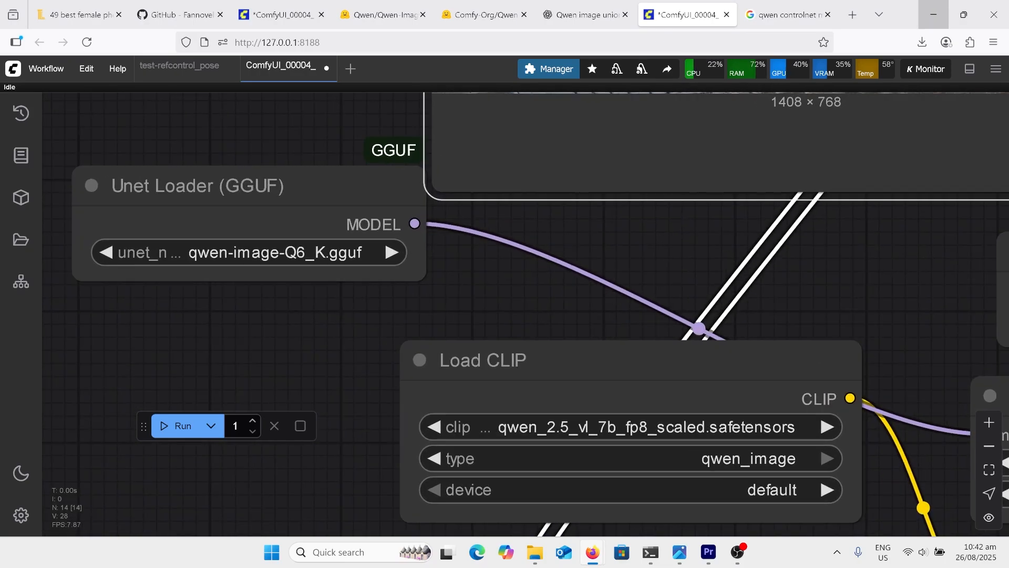
scroll(526, 294, down, 2)
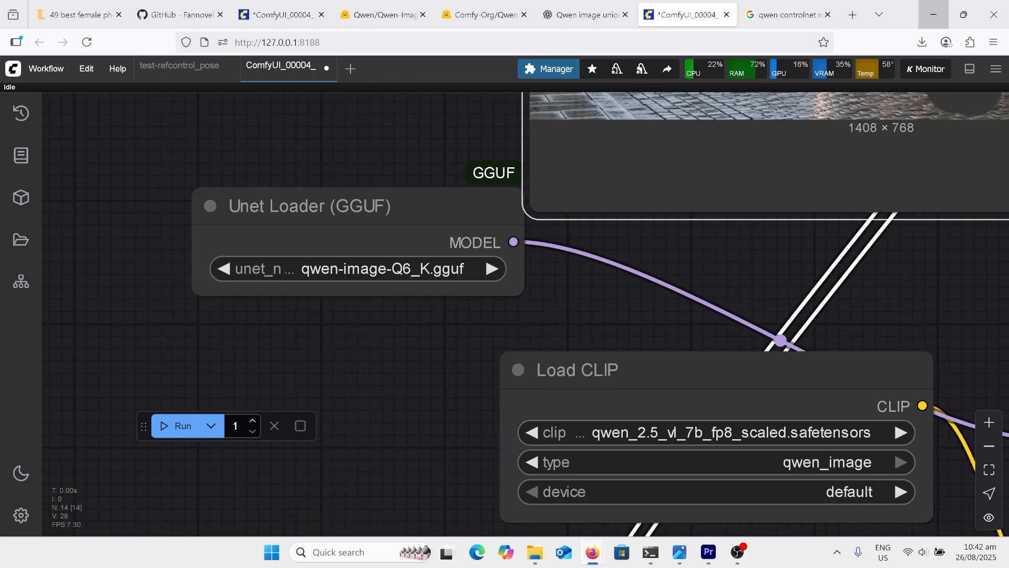
scroll(526, 263, up, 2)
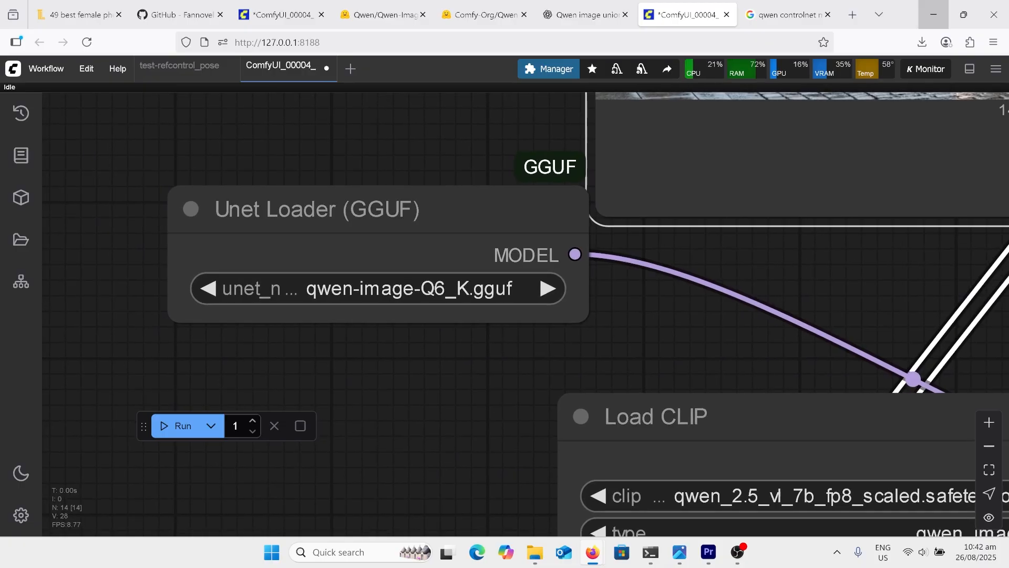
scroll(481, 225, down, 3)
scroll(481, 216, down, 1)
click(394, 214)
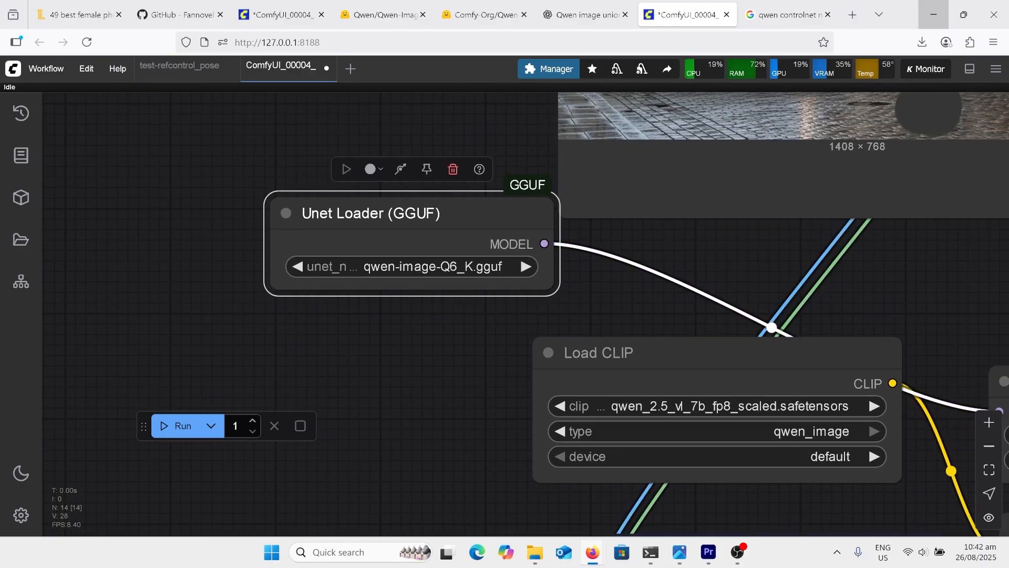
scroll(378, 214, down, 1)
scroll(355, 182, down, 2)
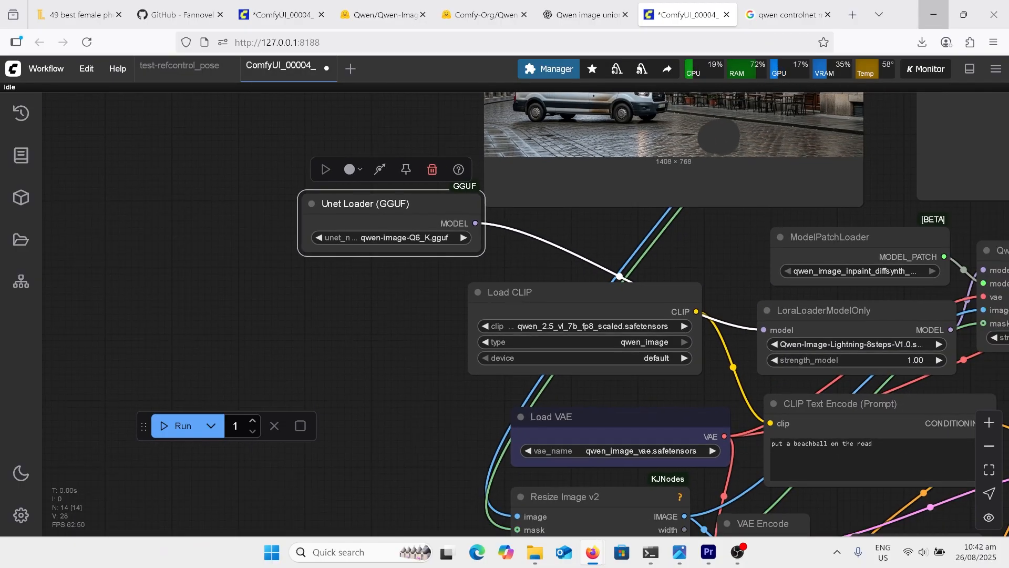
Review the model files chosen in the Load CLIP and Load VAE nodes
scroll(685, 377, up, 4)
scroll(568, 239, down, 4)
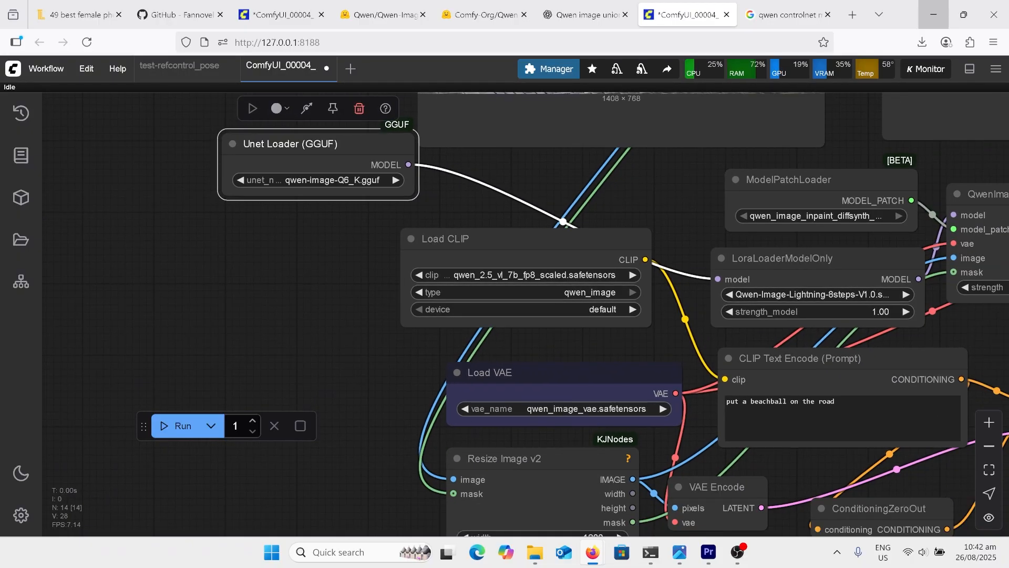
scroll(825, 489, up, 3)
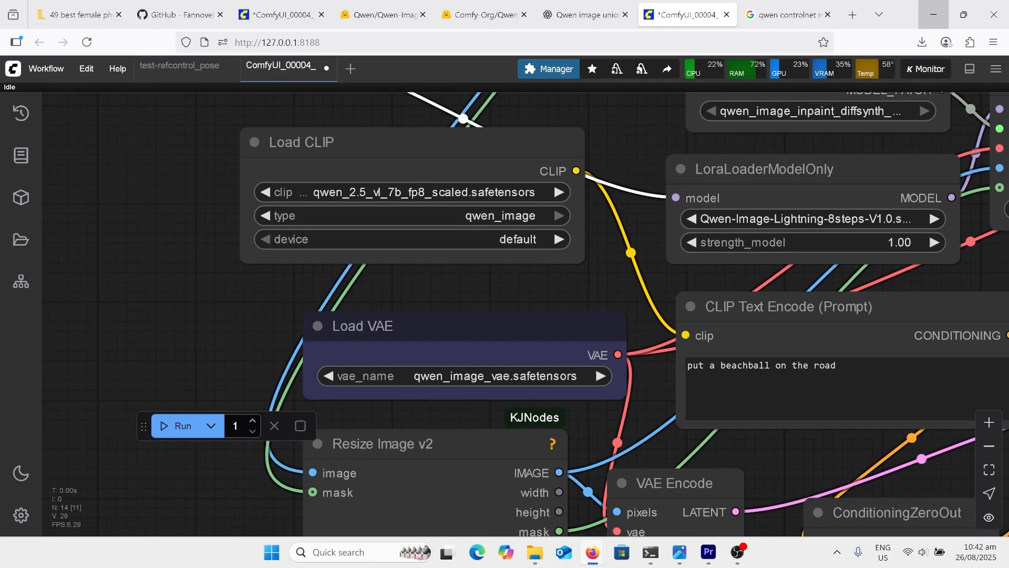
scroll(450, 351, down, 5)
click(410, 245)
scroll(690, 259, up, 4)
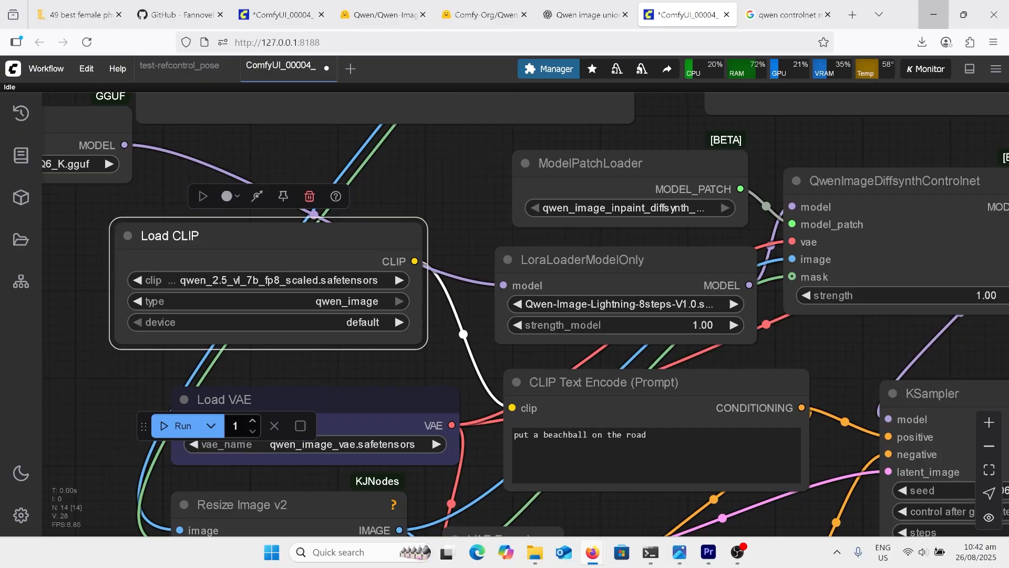
Check the ModelPatchLoader node and the model_patches files in the Comfy-Org Qwen-Image-DiffSynth-ControlNets repository on Hugging Face
scroll(841, 231, up, 1)
scroll(752, 192, up, 3)
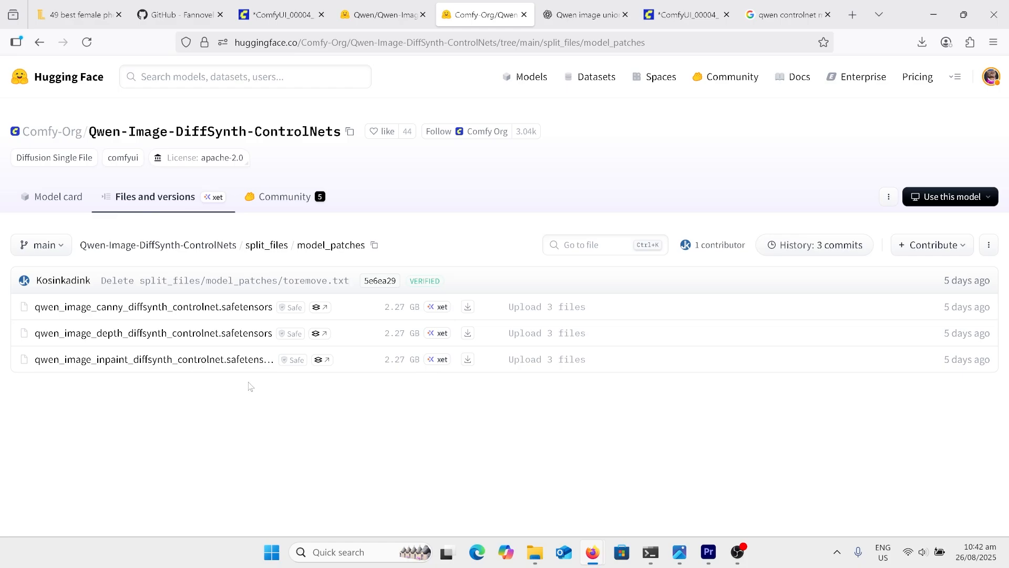
click(674, 18)
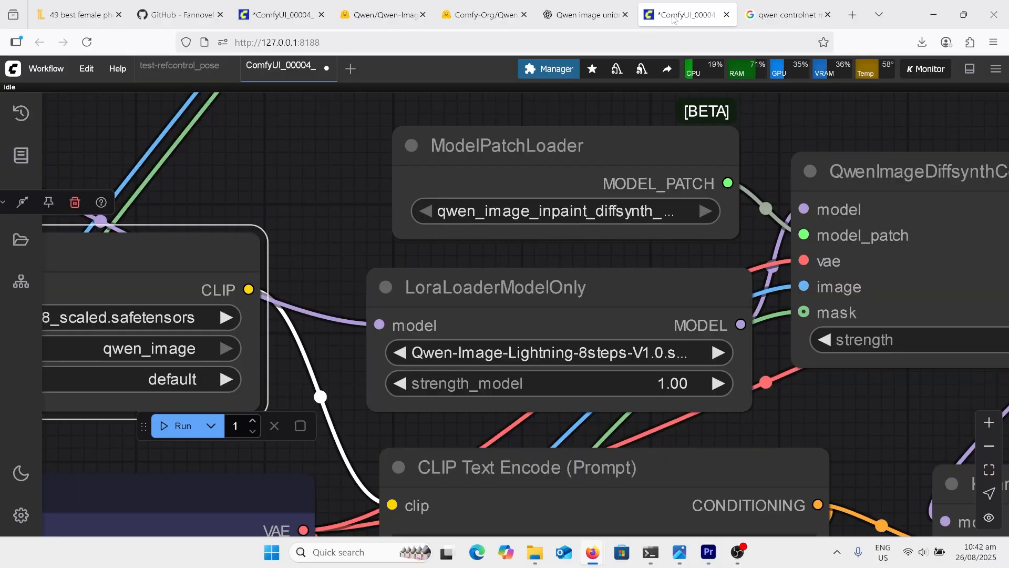
Inspect the LoraLoaderModelOnly node's selected LoRA and model strength
scroll(807, 105, down, 1)
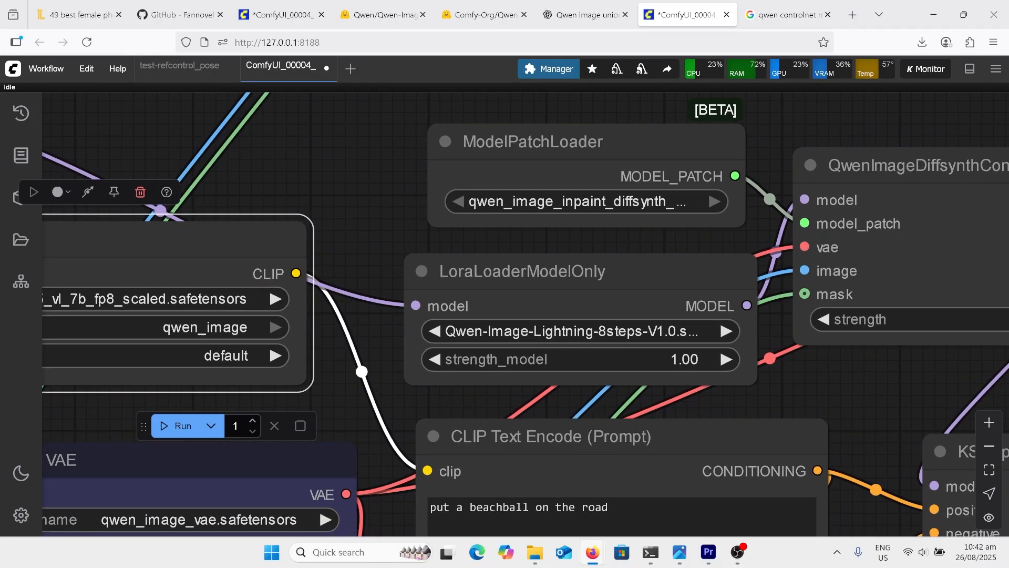
scroll(614, 423, up, 4)
scroll(521, 385, up, 1)
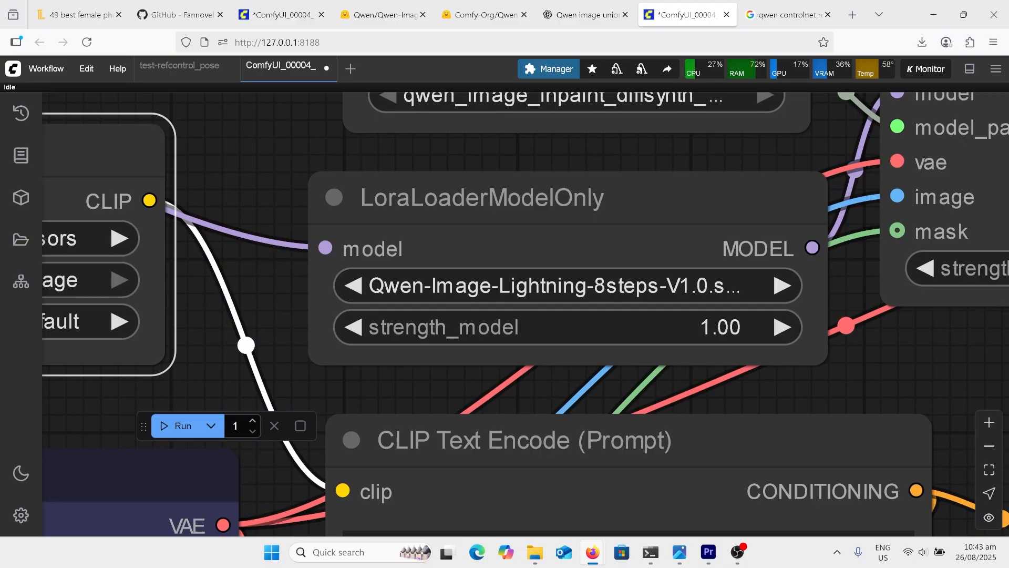
scroll(749, 292, down, 8)
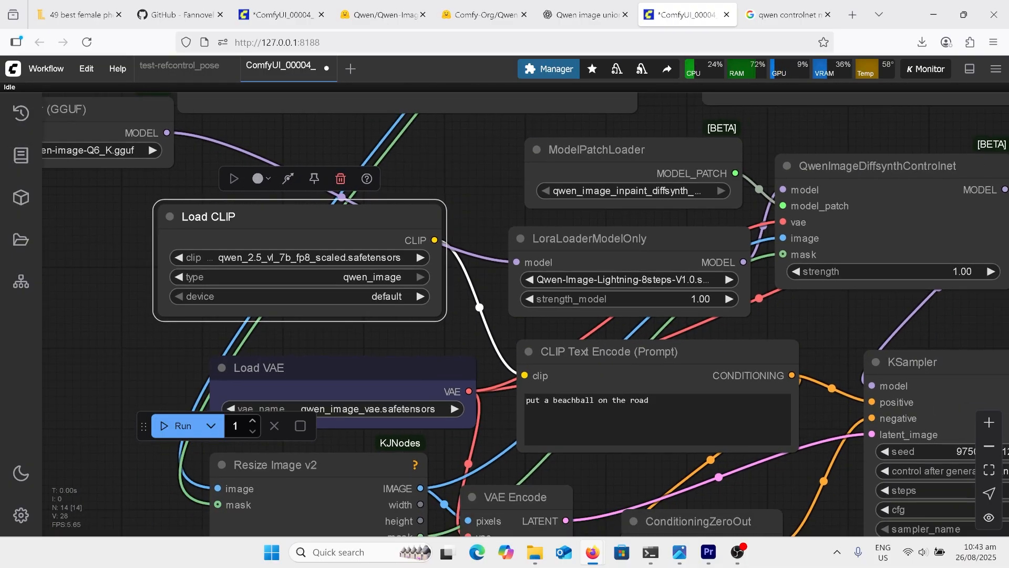
Review the prompt entered in the CLIP Text Encode node of the ComfyUI_00004_ inpainting workflow
click(578, 233)
scroll(688, 463, up, 6)
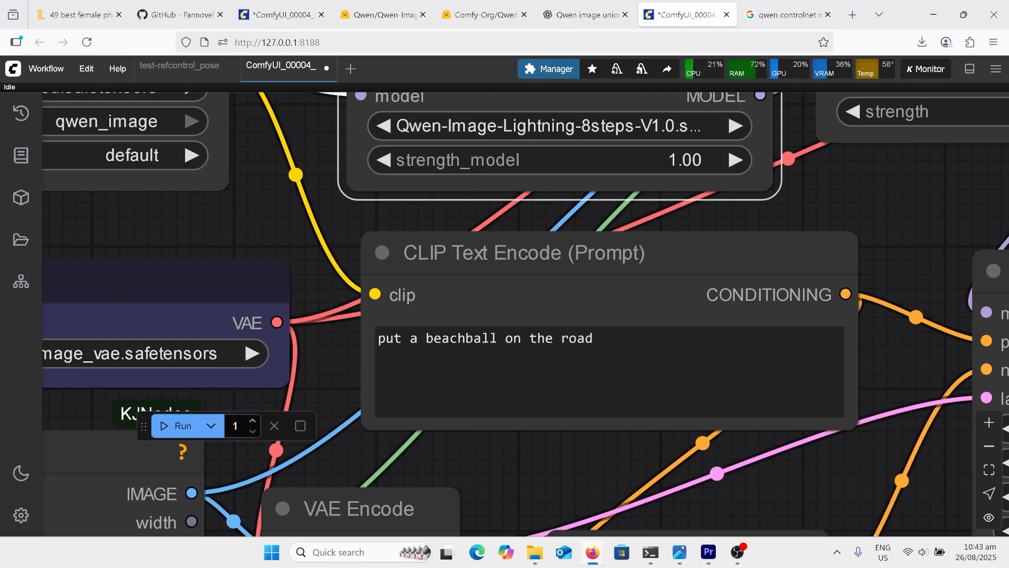
scroll(745, 436, down, 11)
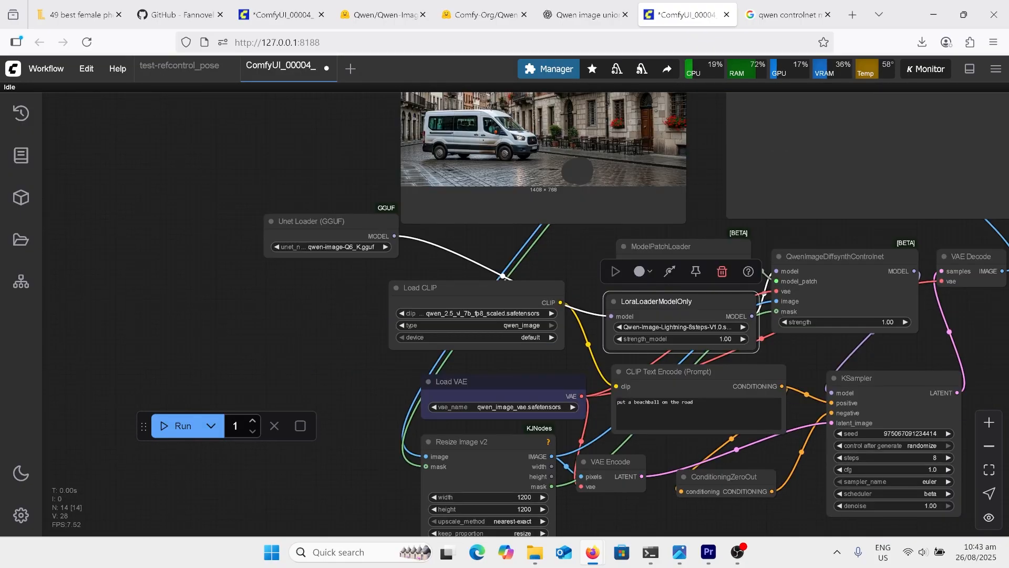
Open the street scene with the van from the Load Image node in the MaskEditor
scroll(745, 436, down, 4)
scroll(693, 193, up, 5)
click(693, 193)
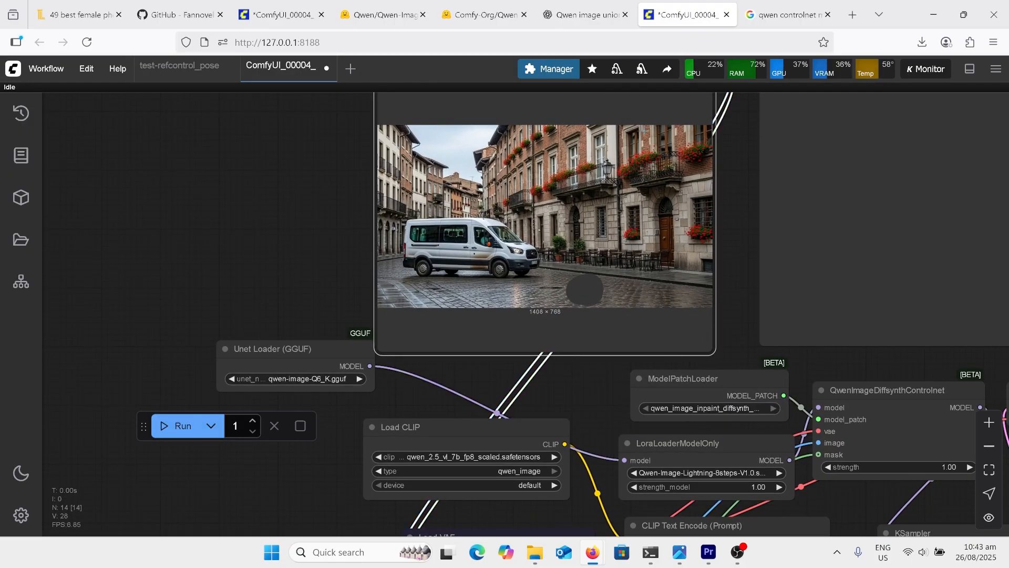
right_click(603, 158)
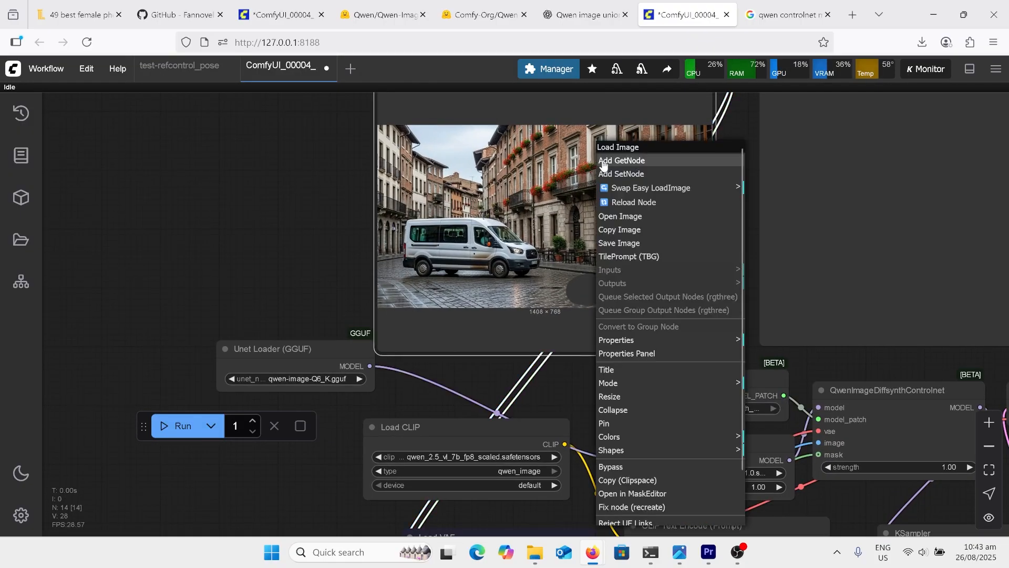
click(633, 493)
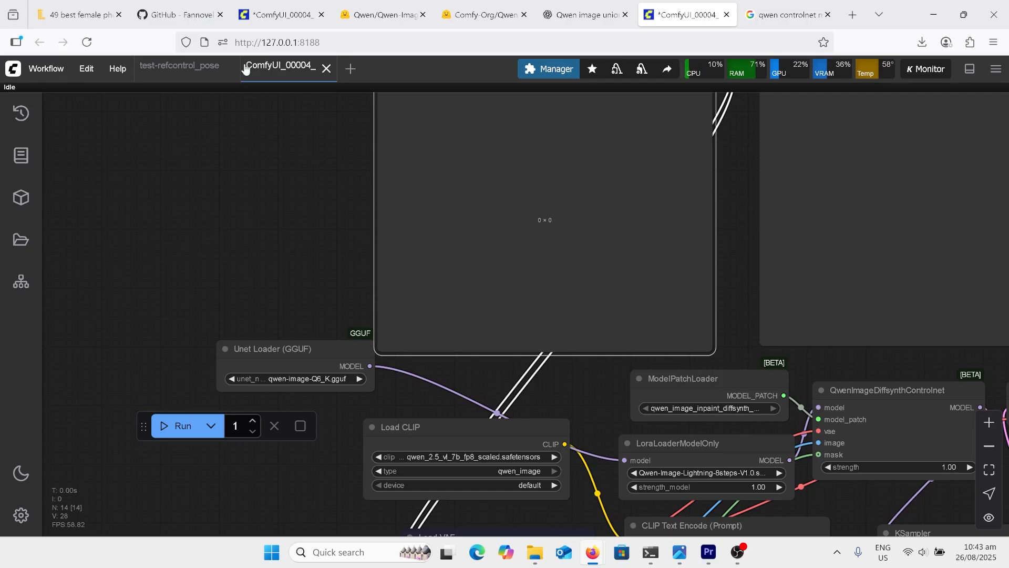
Examine the QwenImageDiffsynthControlnet, KSampler and VAE Decode nodes, and open the generated image ComfyUI_00004_.png
scroll(607, 205, down, 8)
drag(608, 209, 483, 190)
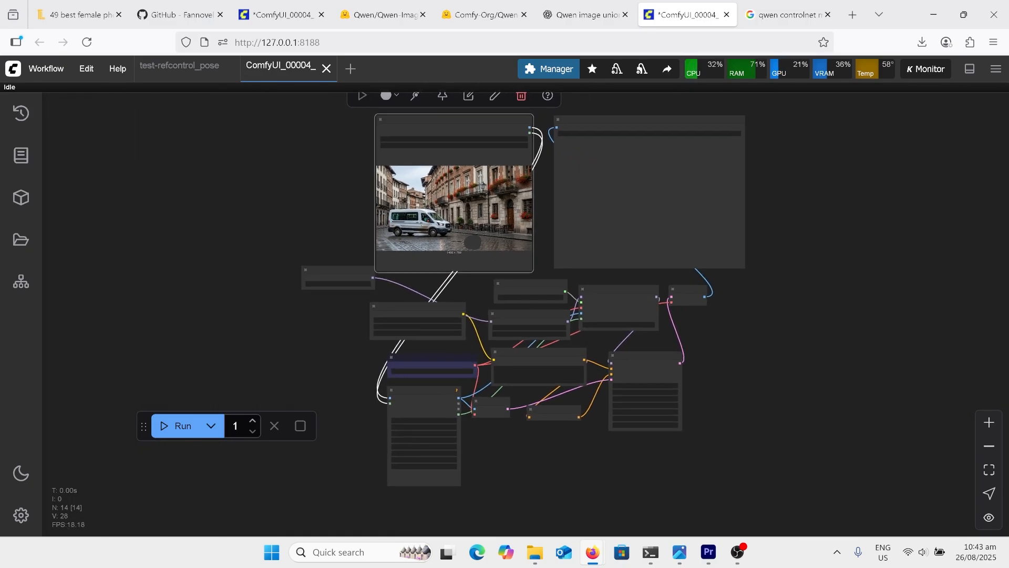
scroll(595, 401, up, 10)
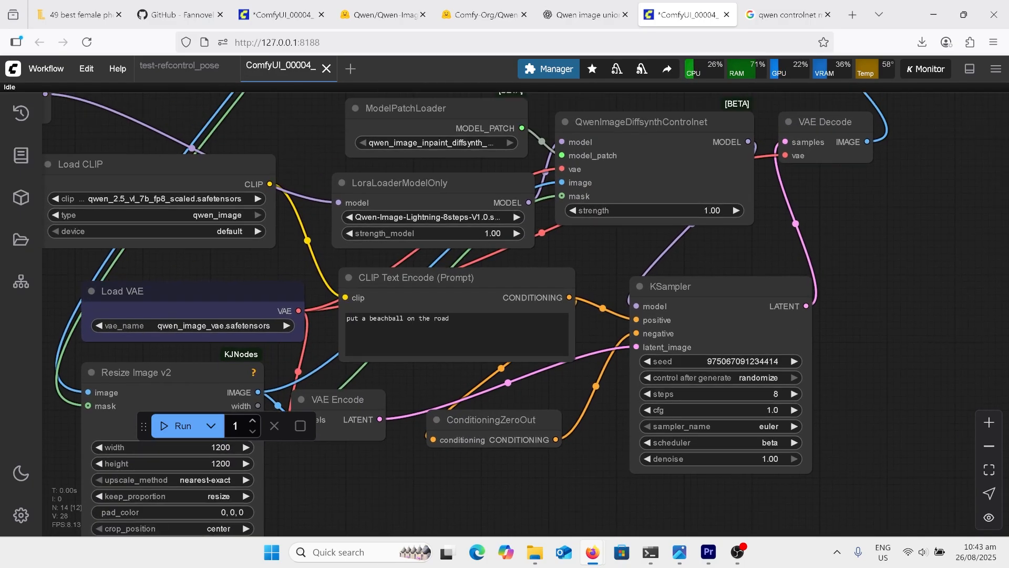
drag(875, 316, 772, 305)
scroll(788, 305, up, 1)
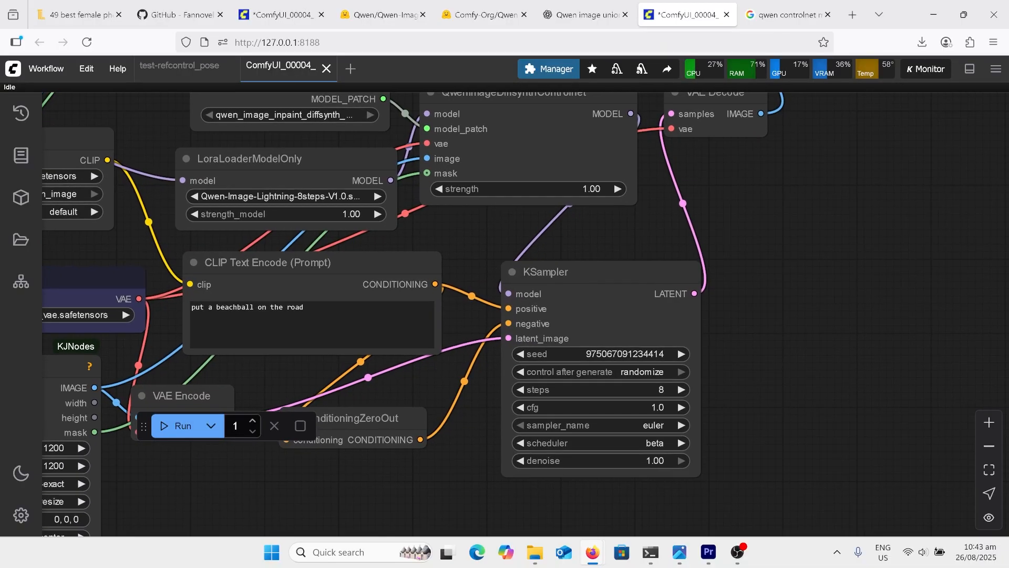
scroll(736, 295, down, 8)
scroll(736, 294, up, 7)
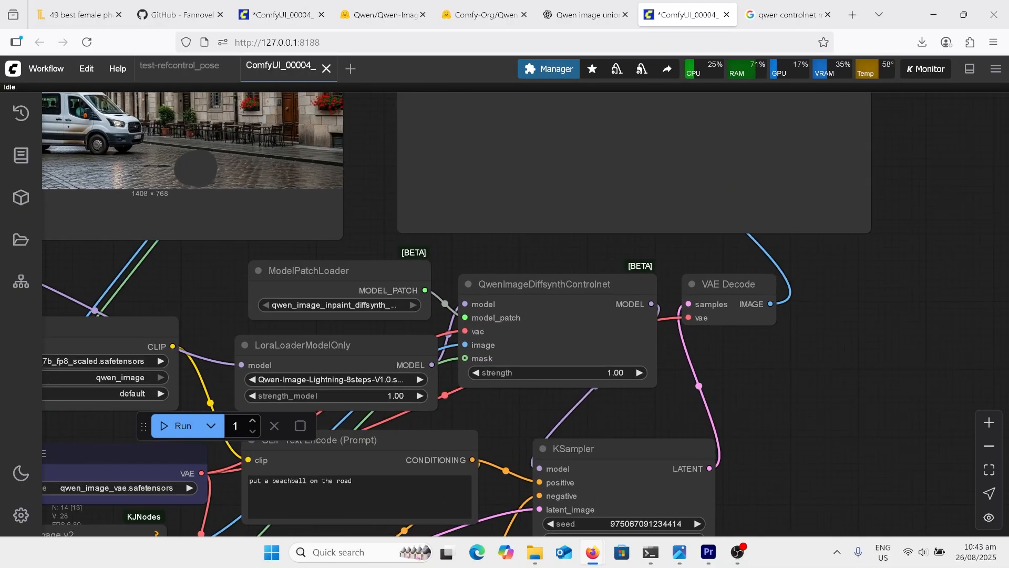
scroll(665, 359, up, 1)
scroll(978, 396, down, 4)
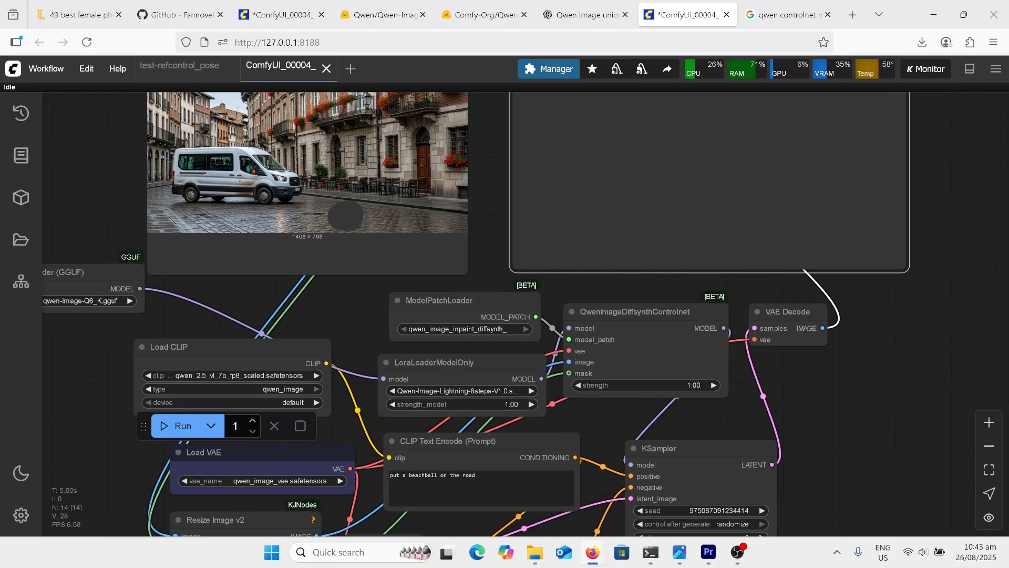
click(683, 561)
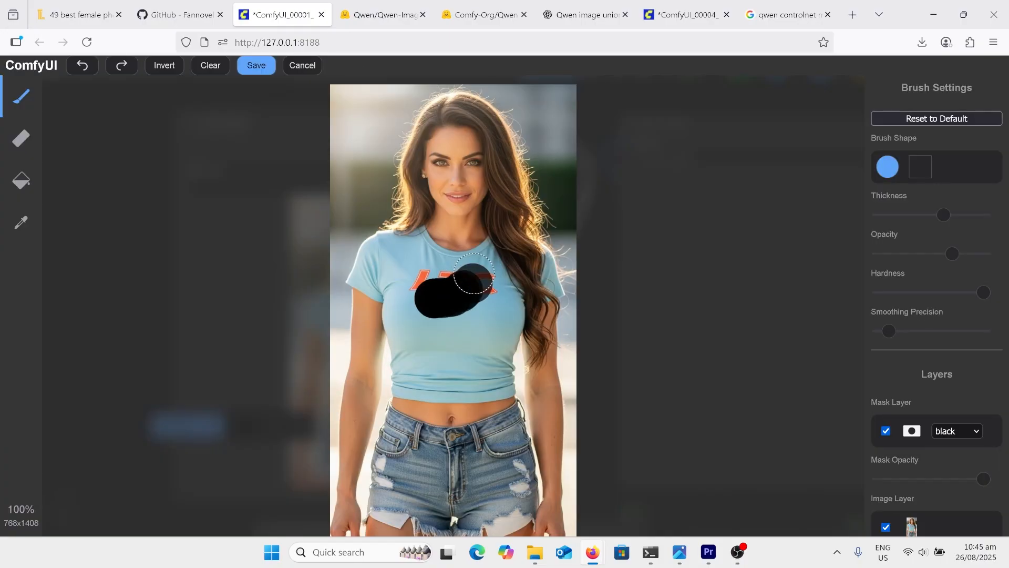
Examine the masked T-shirt image, prompt and sampler settings in the ComfyUI_00001_ workflow, and open its generated image
mouse_move(469, 280)
mouse_down()
mouse_move(504, 260)
mouse_move(468, 263)
mouse_up()
scroll(426, 213, down, 7)
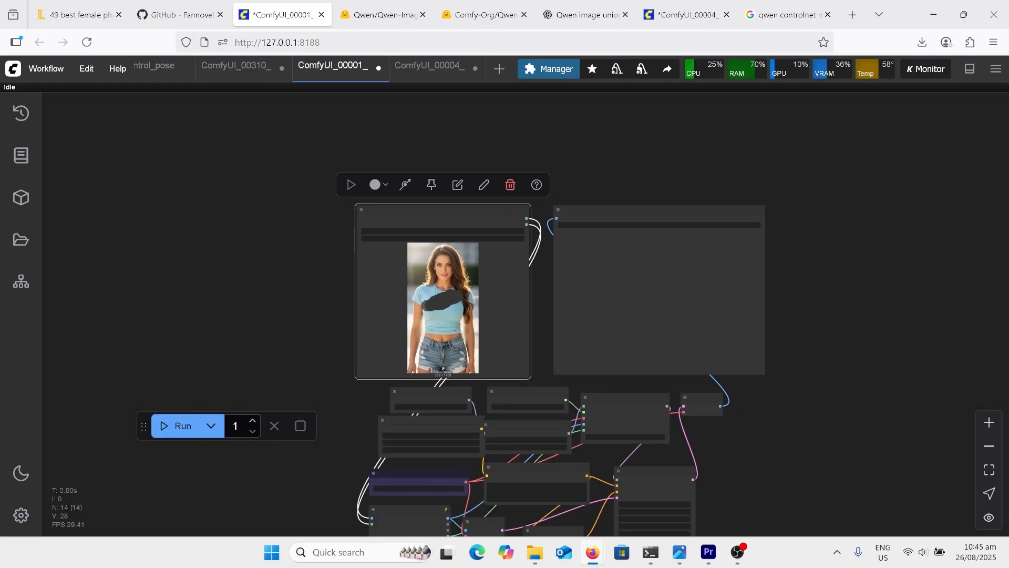
drag(542, 299, 532, 252)
click(594, 268)
scroll(603, 419, up, 8)
scroll(300, 500, up, 4)
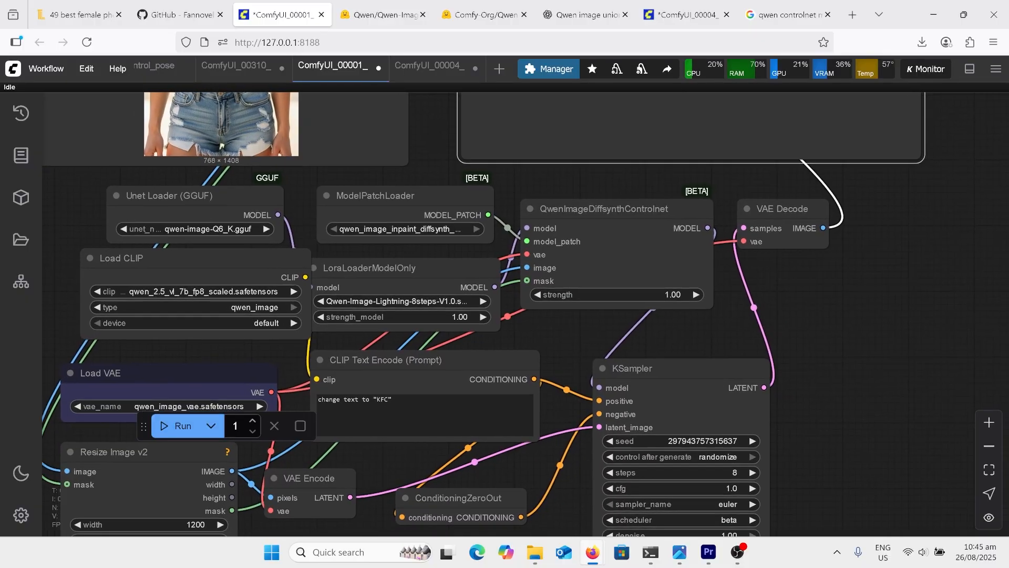
scroll(687, 390, down, 9)
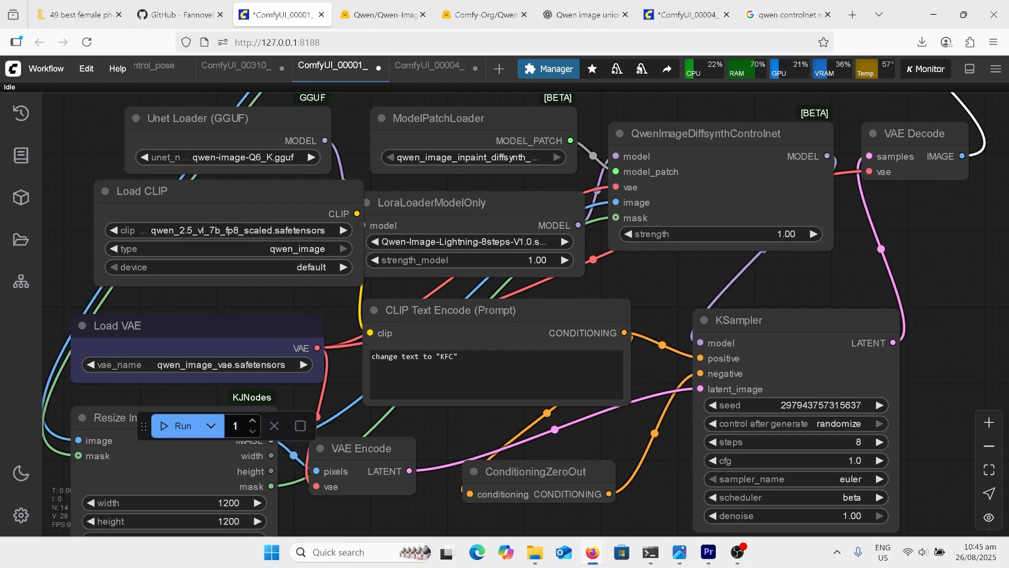
scroll(670, 378, up, 1)
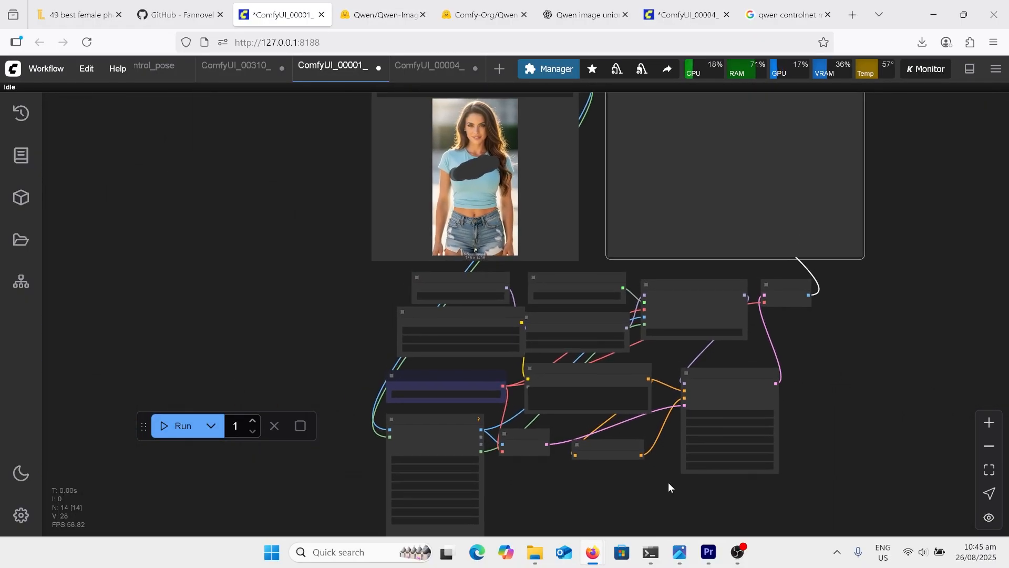
click(682, 554)
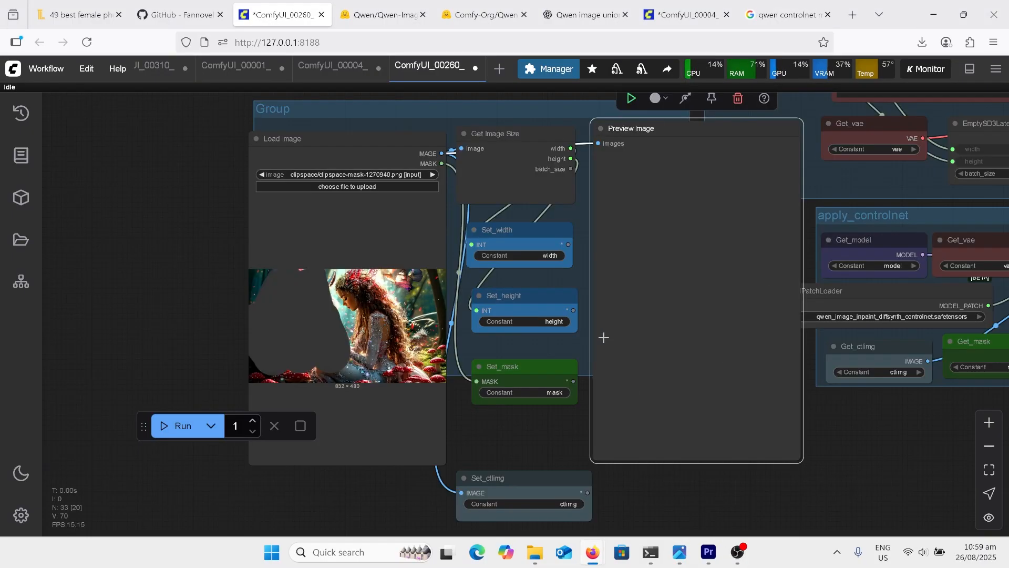
View the generated image ComfyUI_00260_.png for the masked forest scene
click(678, 552)
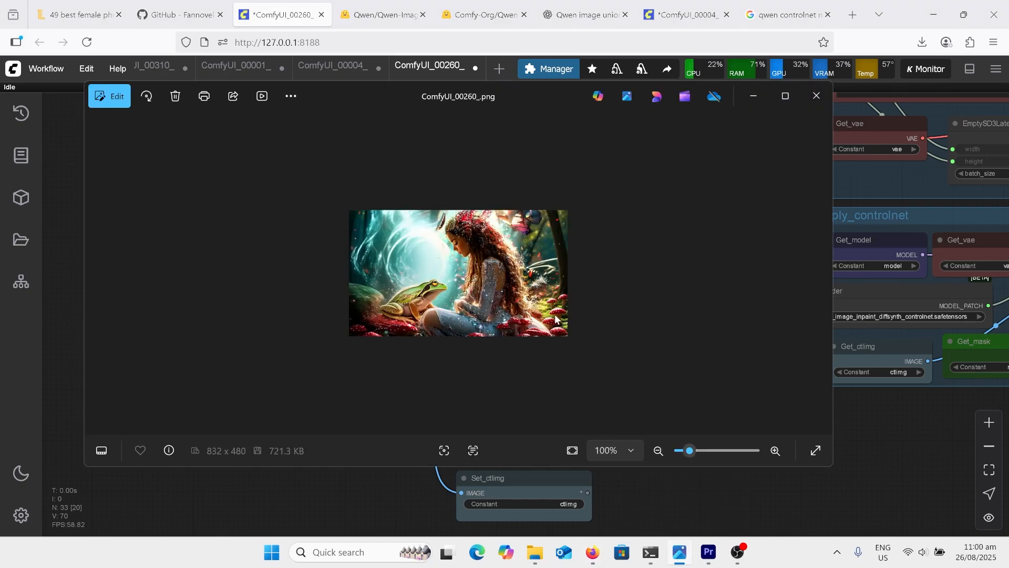
scroll(556, 319, up, 4)
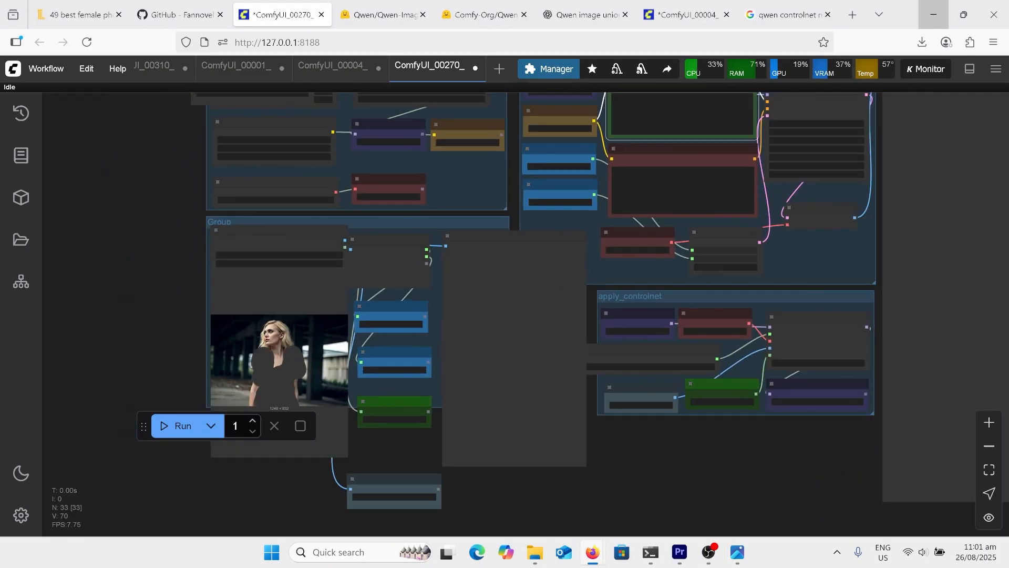
Review the masked source image, prompts and KSampler settings in the ComfyUI_00270_ workflow, and view its result ComfyUI_00270_.png
click(512, 336)
scroll(358, 352, up, 6)
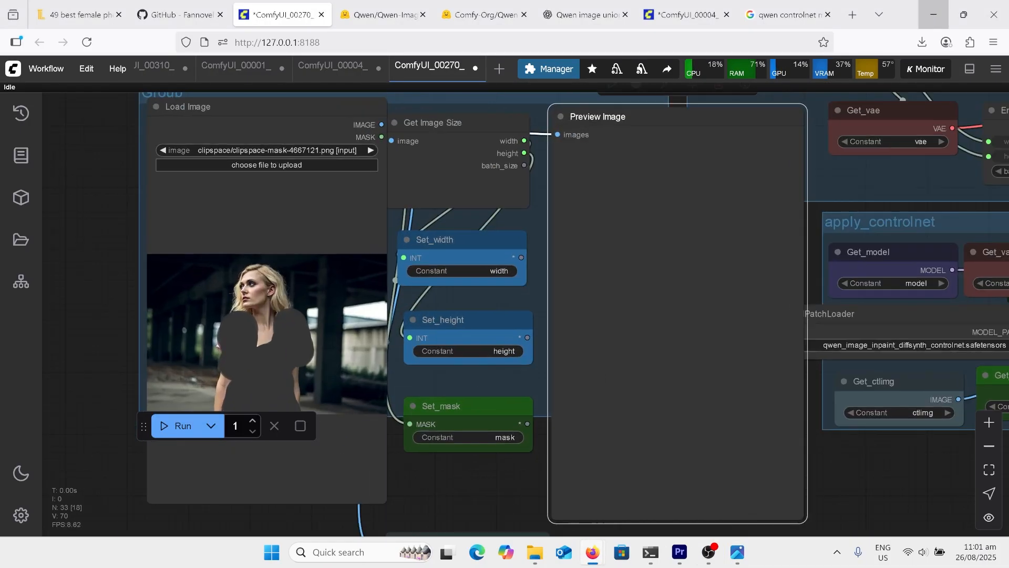
drag(440, 482, 473, 458)
scroll(473, 457, down, 1)
scroll(505, 316, down, 5)
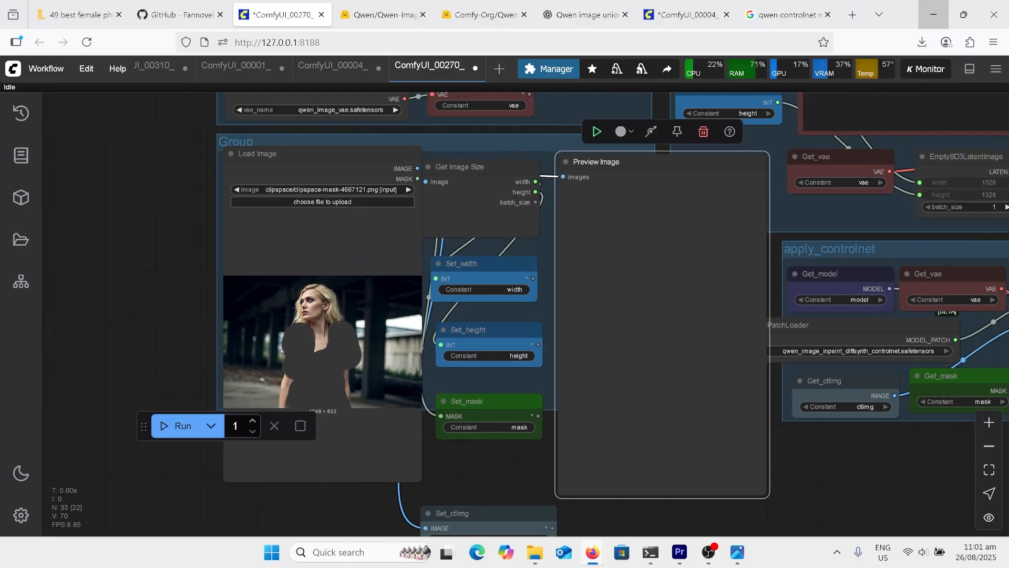
scroll(526, 314, up, 1)
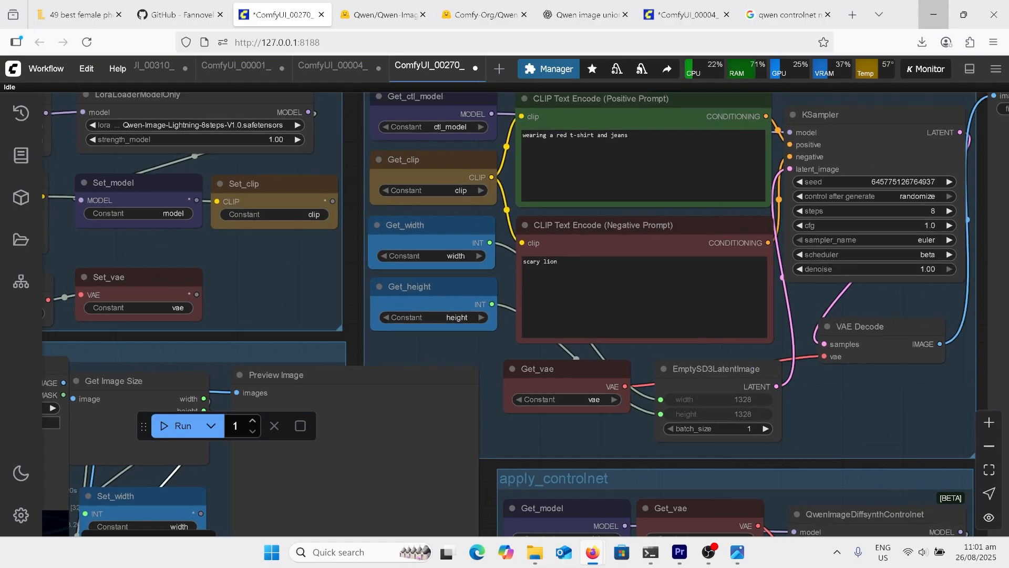
scroll(610, 237, down, 6)
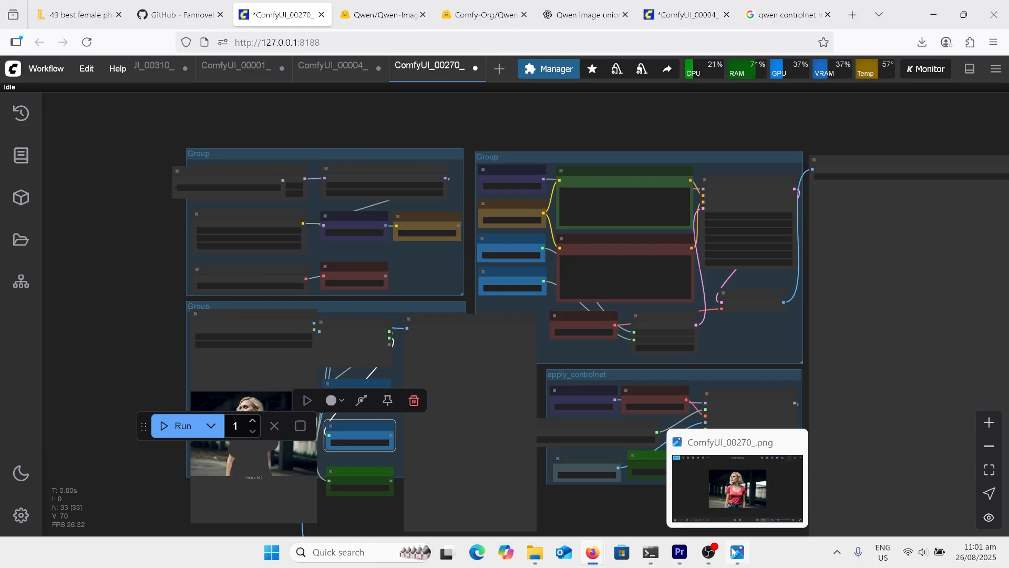
click(736, 552)
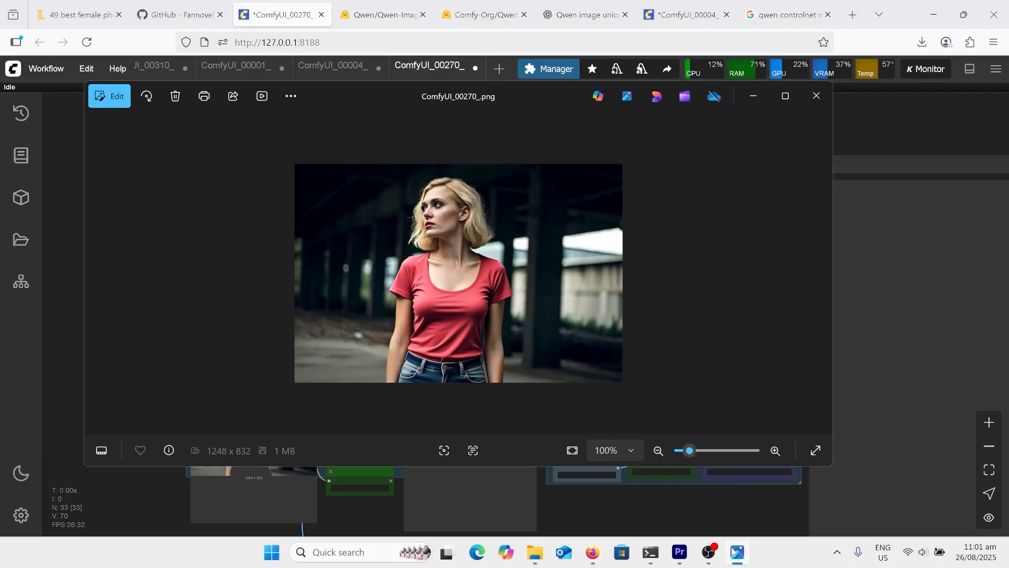
click(736, 552)
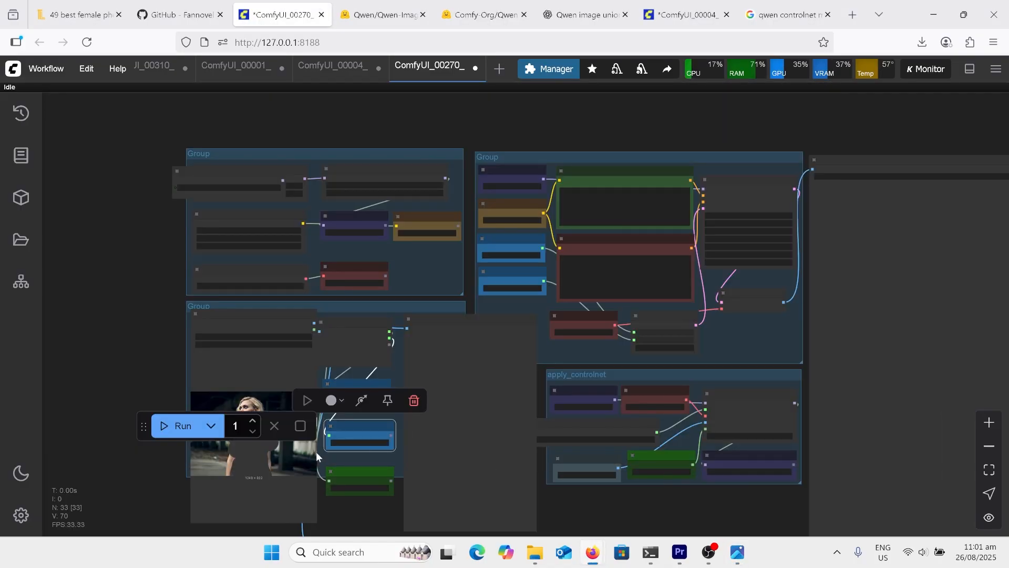
Open the Load Image node's picture of the blonde woman in the MaskEditor and clear its mask
click(267, 469)
right_click(267, 470)
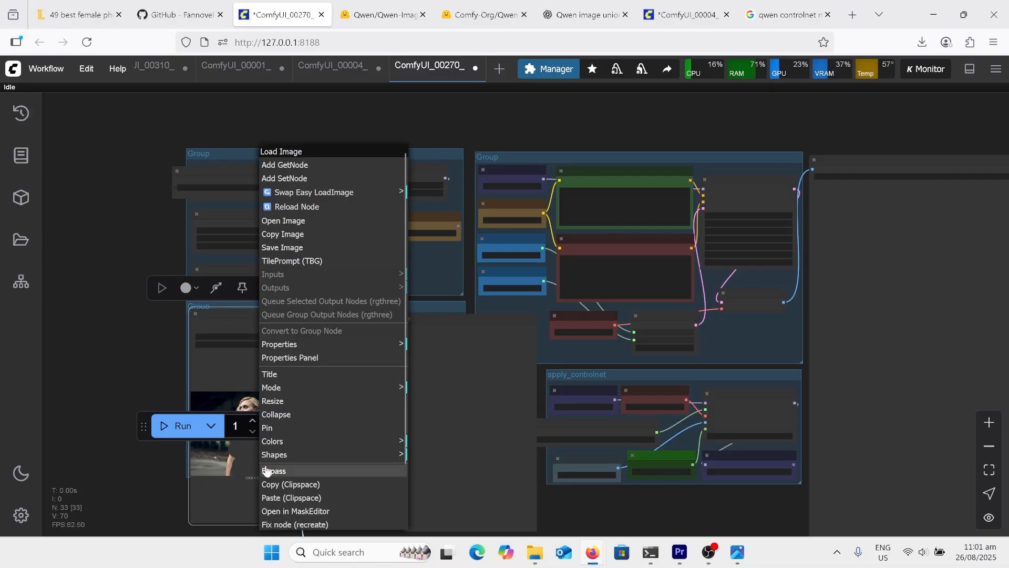
click(296, 510)
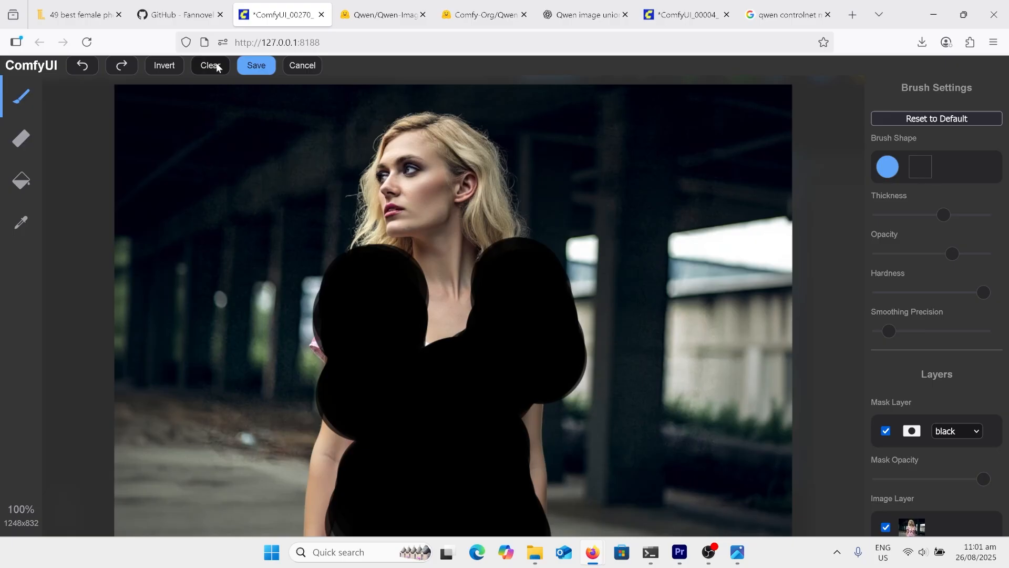
click(218, 68)
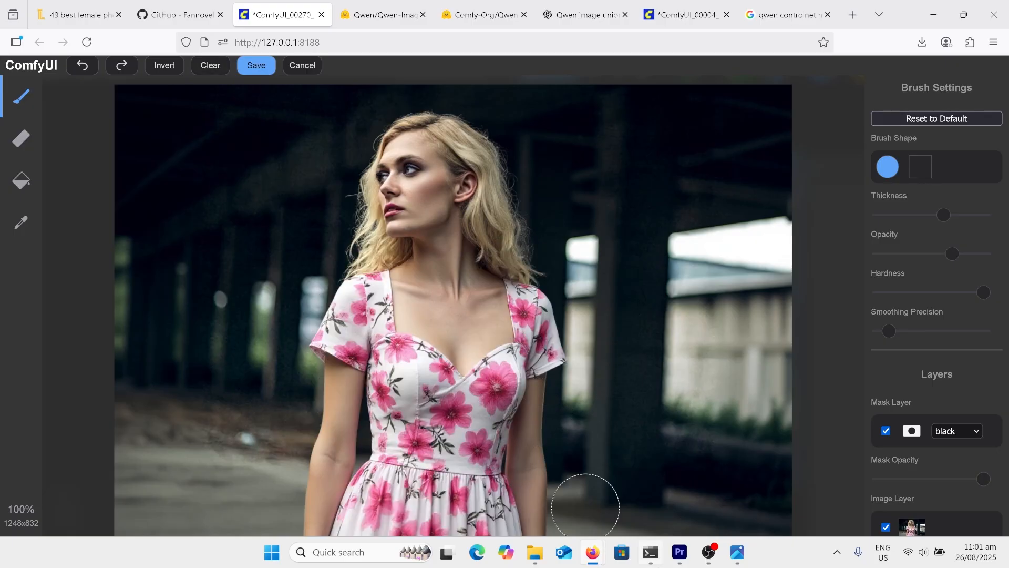
Place the ComfyUI_00270_.png viewer window beside the original woman in the MaskEditor to compare the two pictures
click(749, 560)
drag(506, 103, 888, 139)
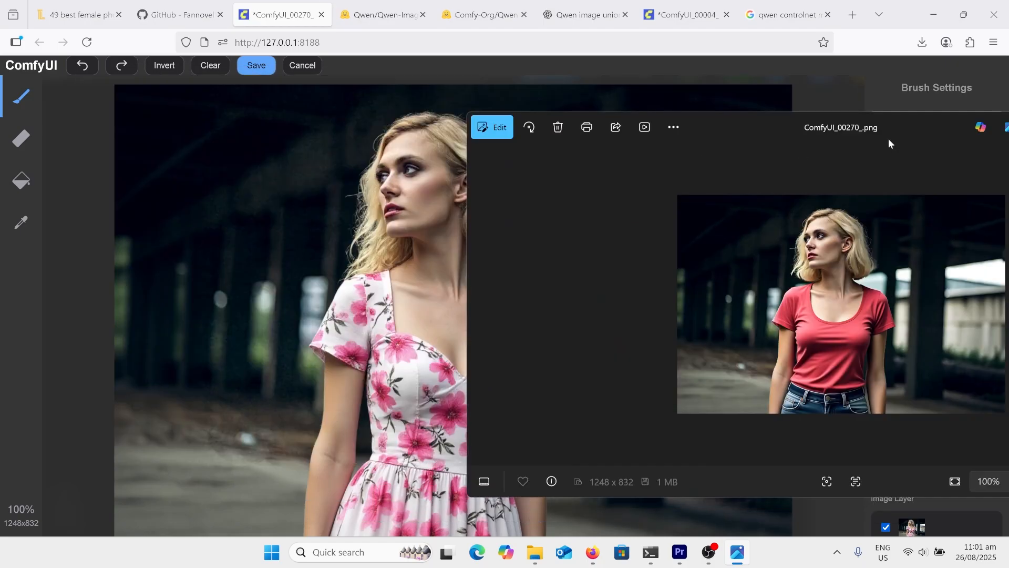
drag(797, 130, 840, 127)
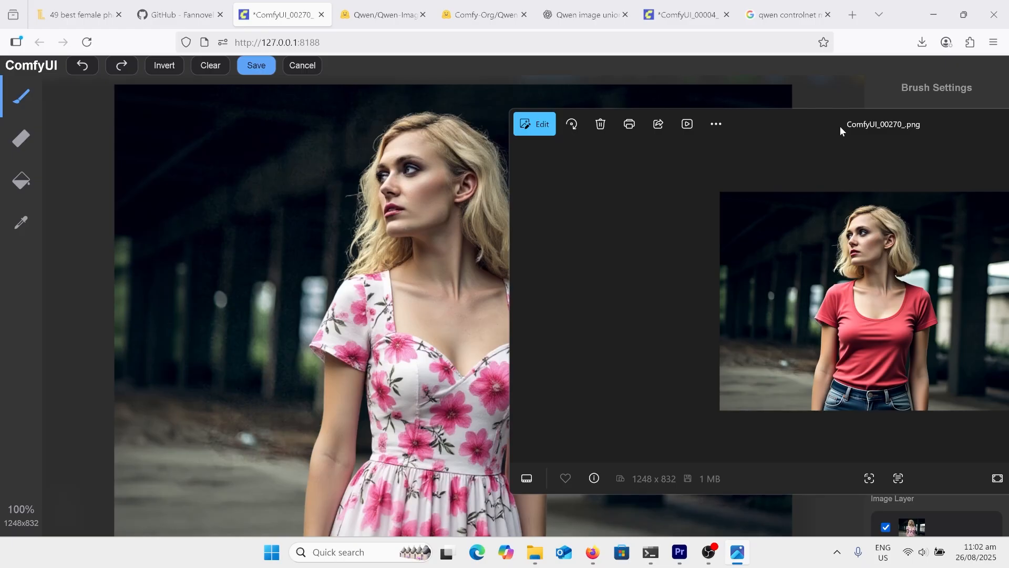
drag(824, 118, 835, 122)
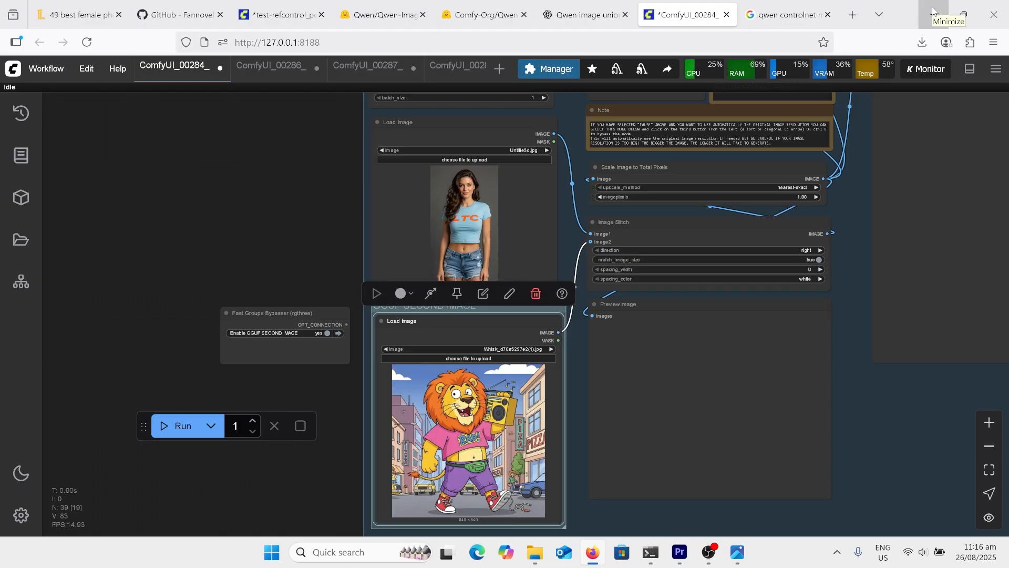
Examine the two Load Image nodes and the Image Stitch node feeding the preview in the ComfyUI_00284_ workflow
scroll(486, 407, up, 4)
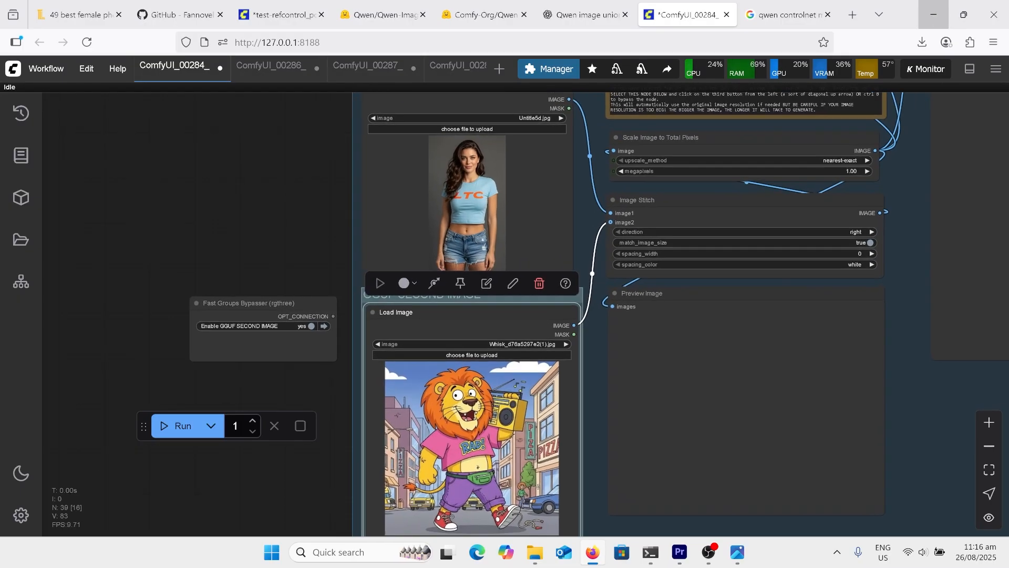
scroll(615, 263, down, 1)
scroll(744, 388, down, 2)
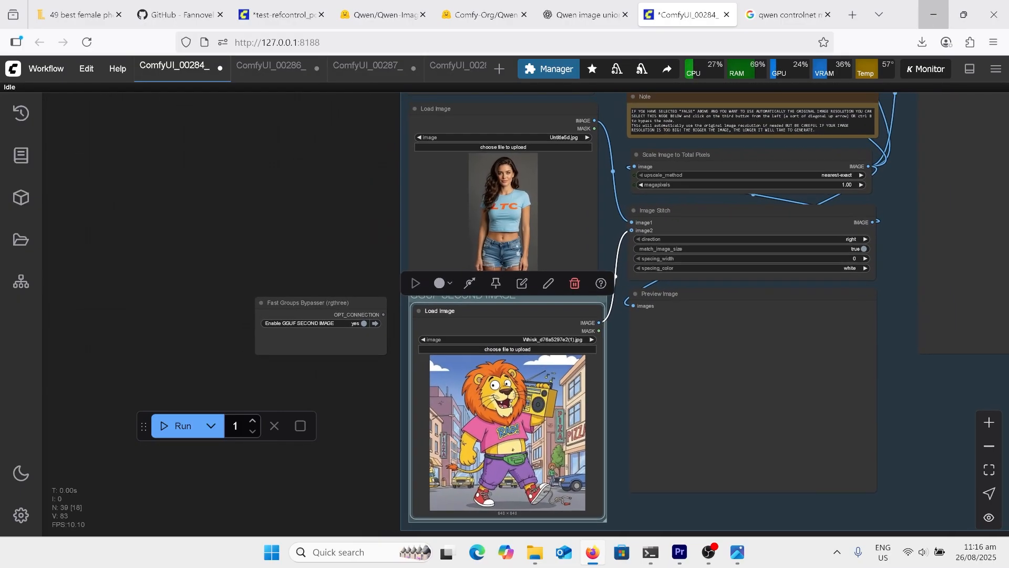
scroll(719, 351, up, 3)
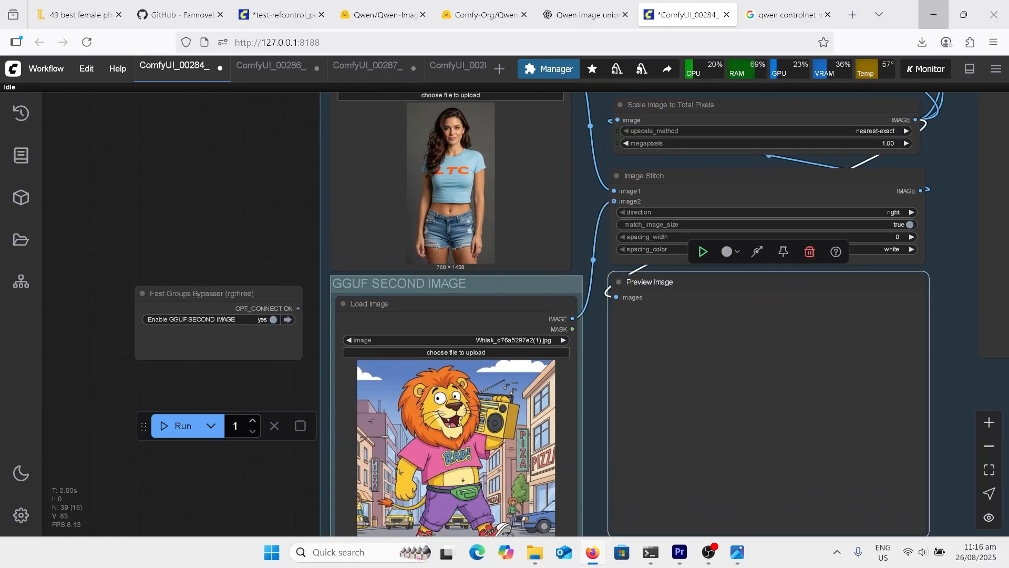
scroll(615, 205, up, 2)
scroll(602, 397, down, 1)
scroll(614, 327, down, 2)
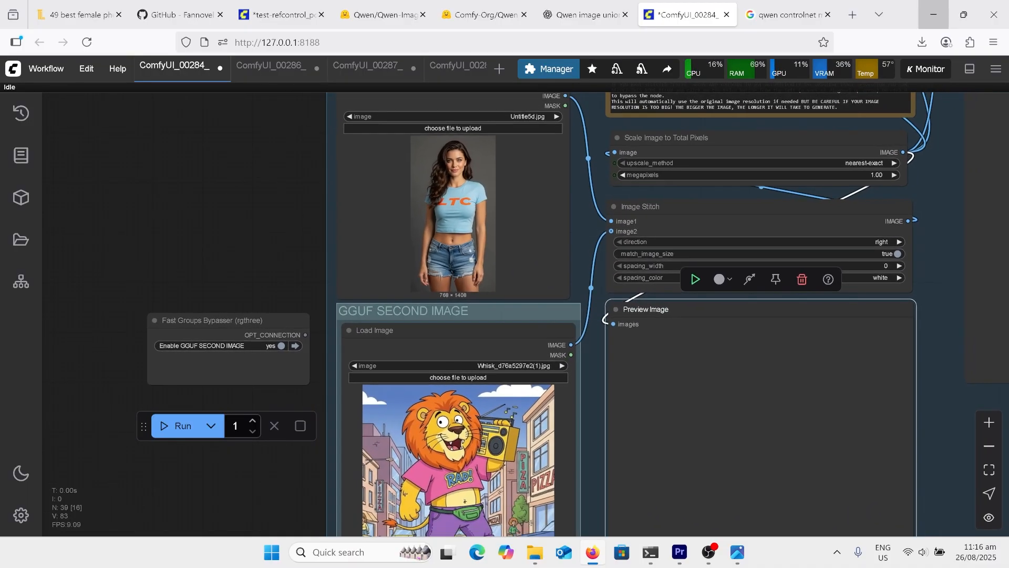
scroll(571, 389, down, 3)
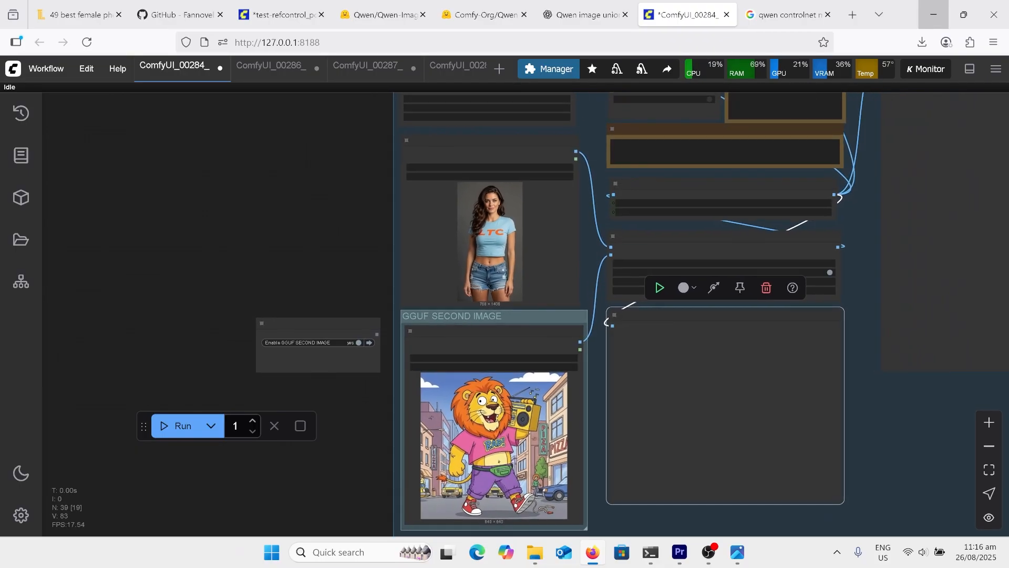
Read the TextEncodeQwenImageEdit prompt about the woman and the cartoon lion in the ComfyUI_00284_ workflow, and view its result ComfyUI_00284_.png
scroll(450, 497, down, 3)
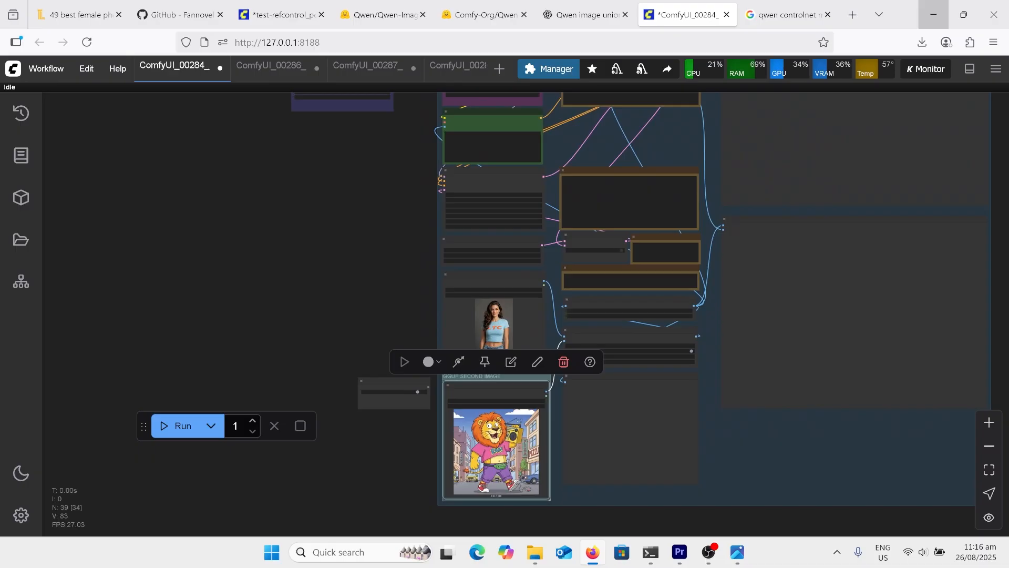
scroll(588, 248, up, 3)
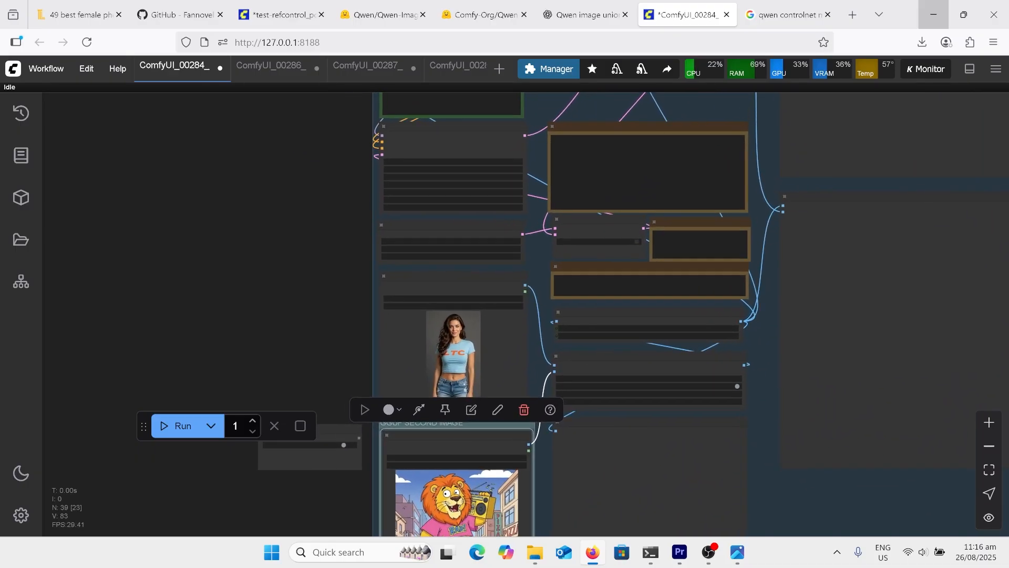
scroll(675, 187, up, 3)
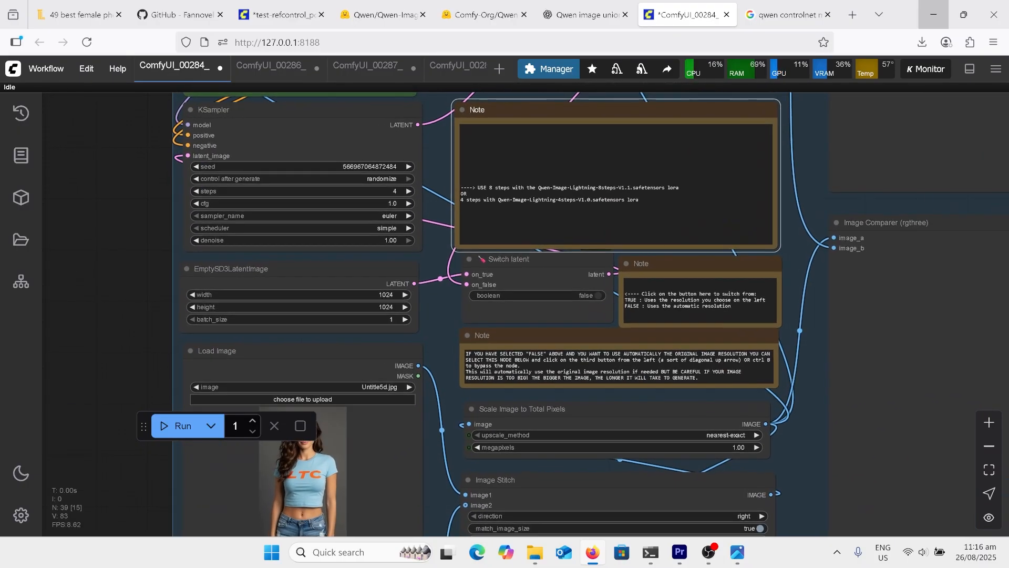
scroll(762, 452, down, 4)
scroll(673, 184, up, 7)
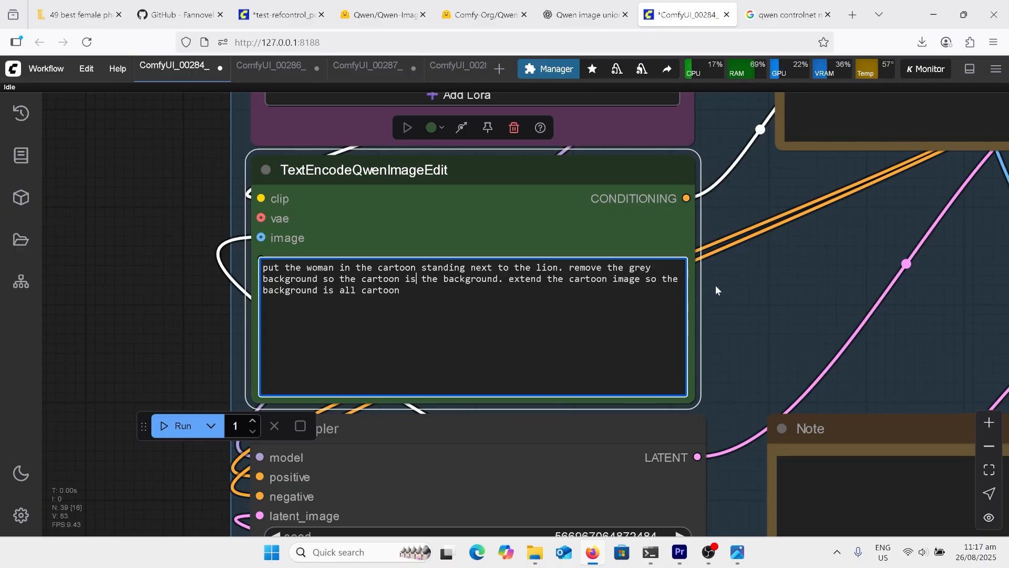
click(737, 552)
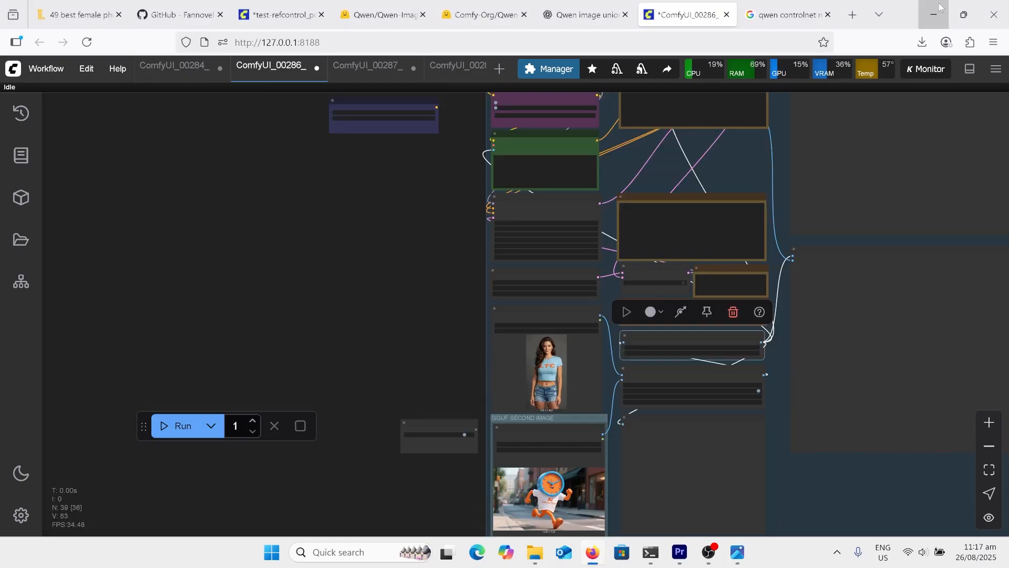
Review the woman and clock character inputs and the hugging prompt in the ComfyUI_00286_ workflow, and bring up its generated picture
scroll(684, 523, up, 8)
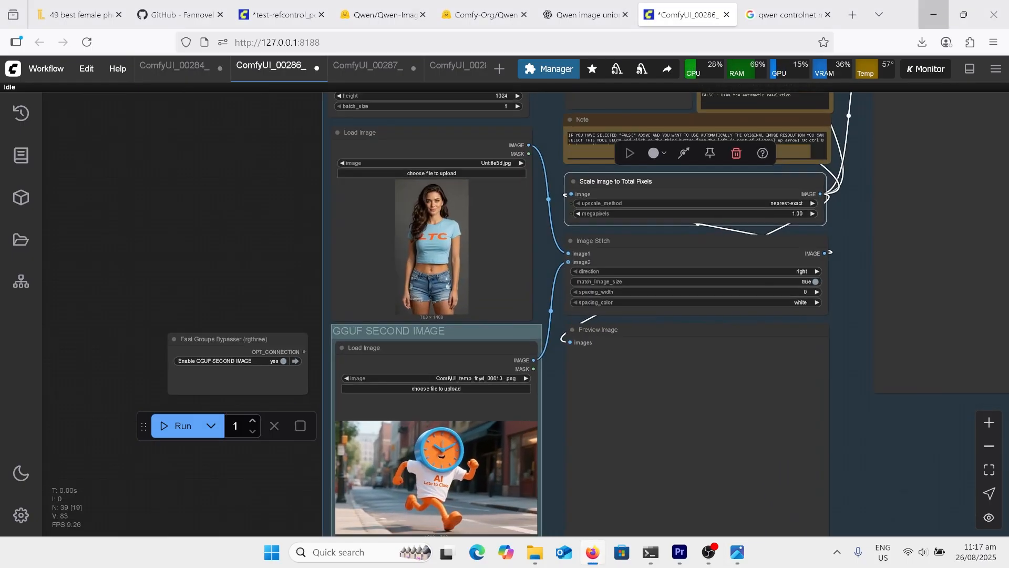
scroll(694, 484, down, 9)
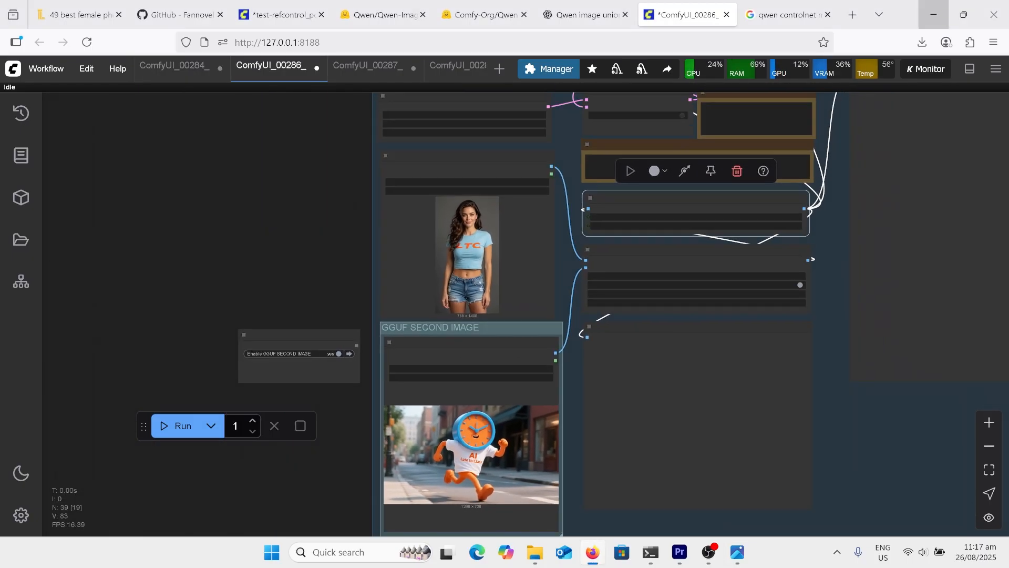
scroll(605, 147, up, 8)
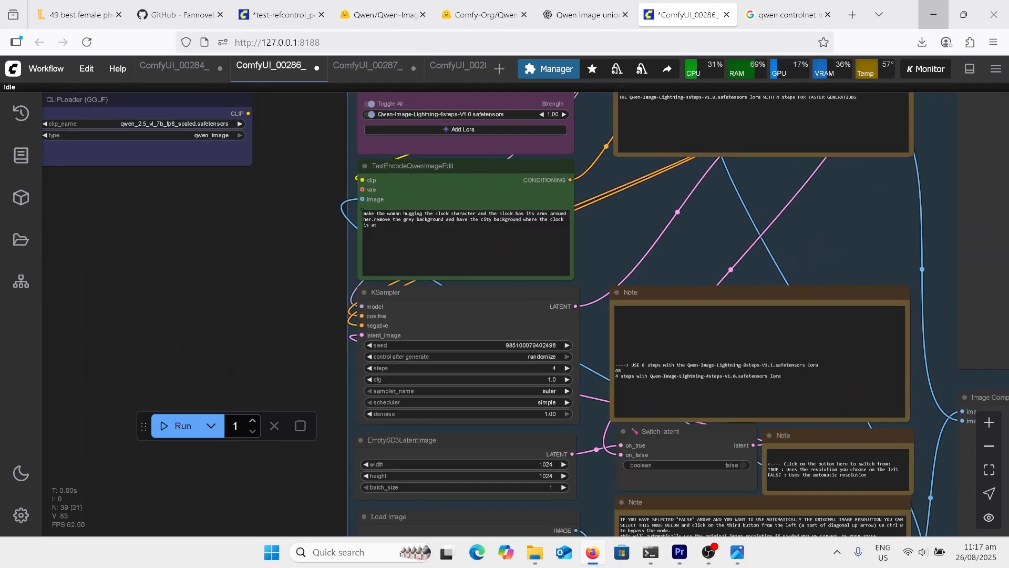
scroll(536, 248, up, 1)
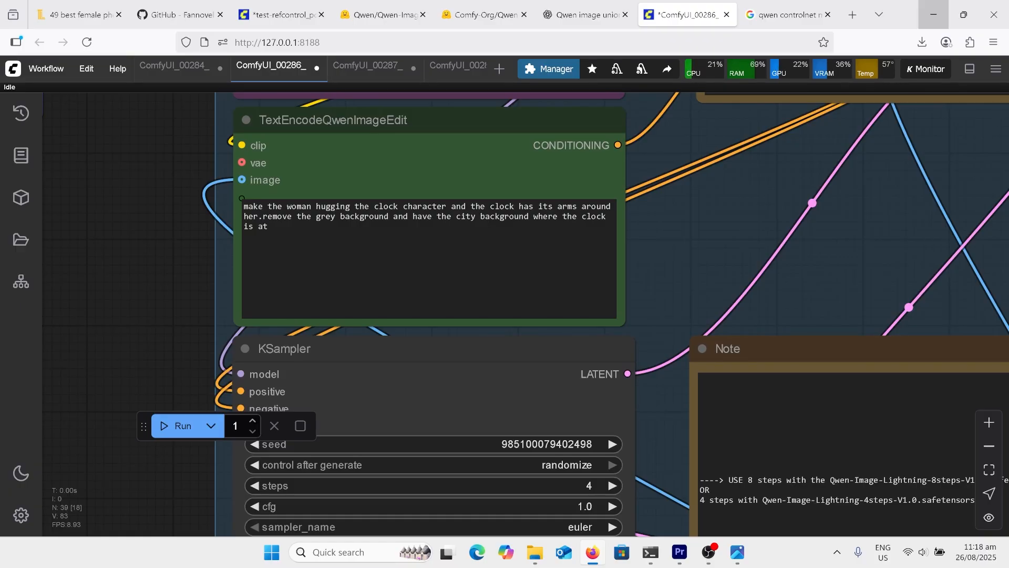
scroll(484, 231, down, 12)
click(468, 252)
scroll(592, 362, up, 2)
click(591, 357)
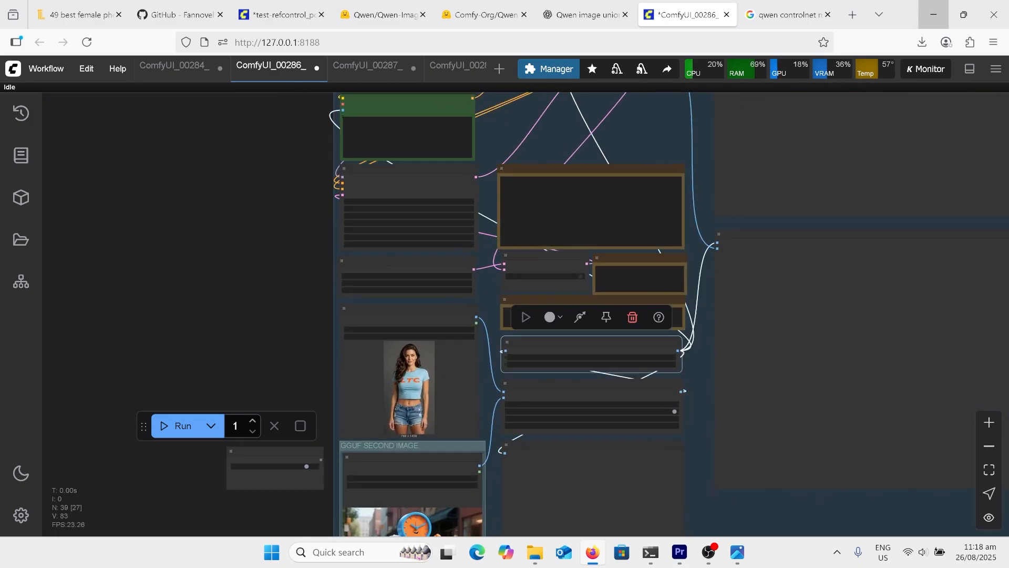
click(739, 552)
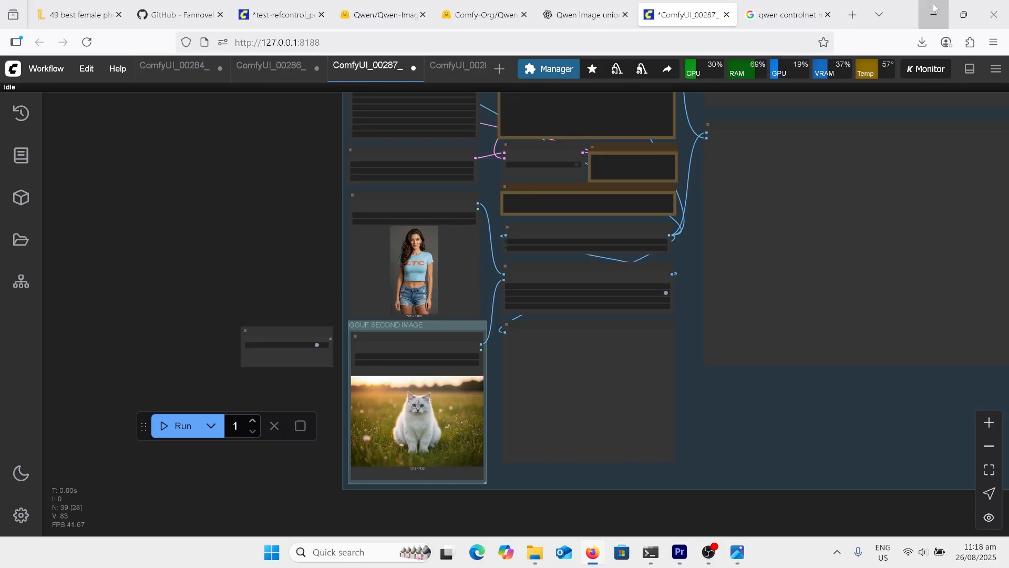
Review the white cat input and the cat-holding prompt in the ComfyUI_00287_ workflow, and view its result ComfyUI_00287_.png
scroll(493, 437, up, 6)
scroll(589, 326, down, 6)
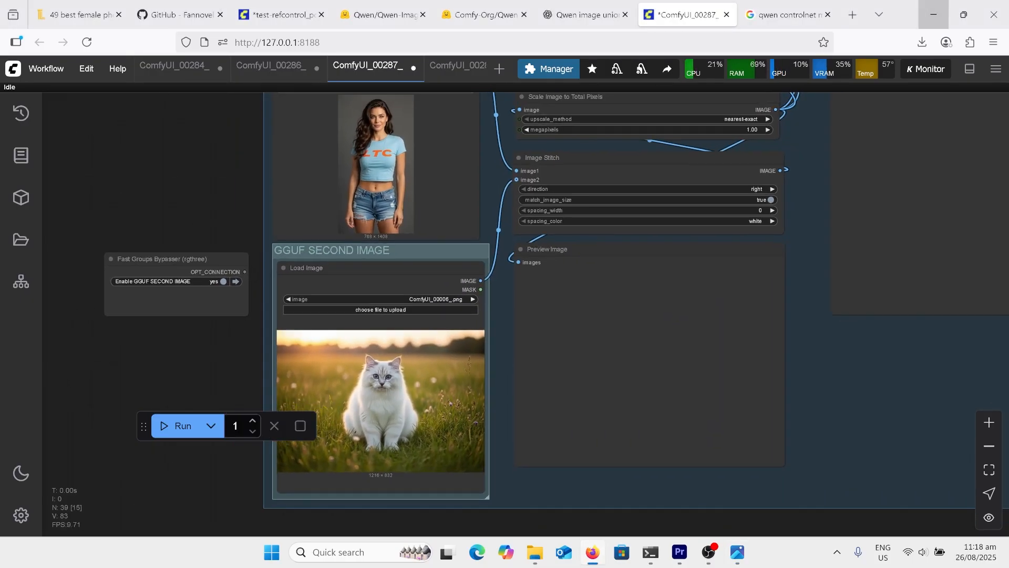
drag(536, 247, 539, 458)
scroll(533, 336, up, 4)
scroll(482, 137, up, 5)
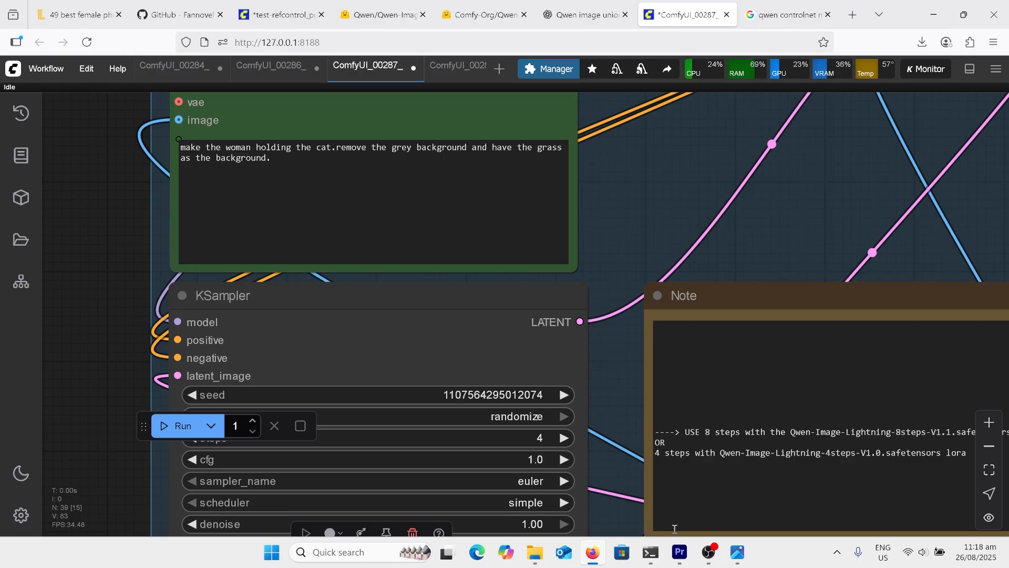
click(737, 552)
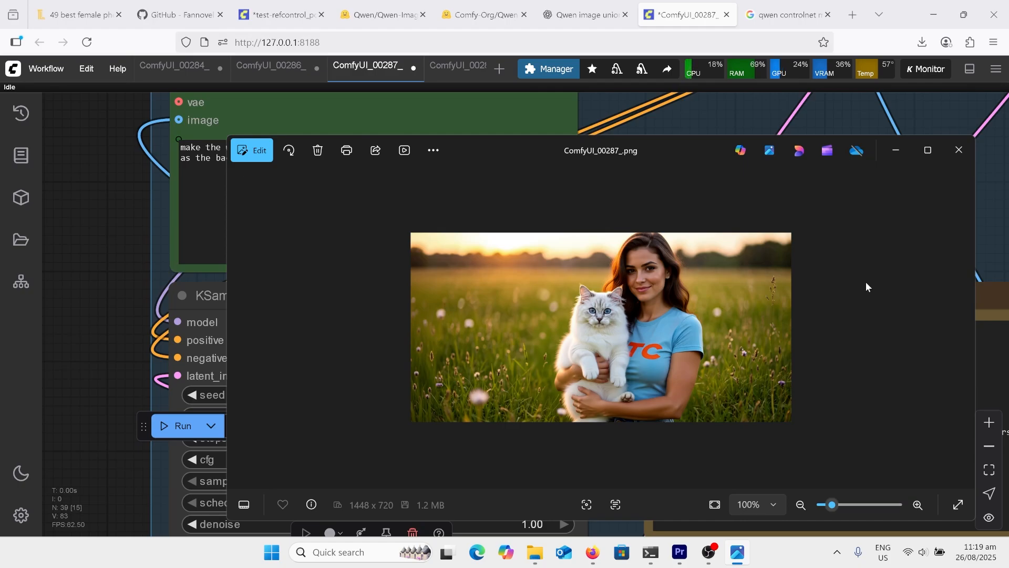
Switch to the ComfyUI_00289_ workflow and examine the western town picture with the toaster in the second Load Image node
click(460, 74)
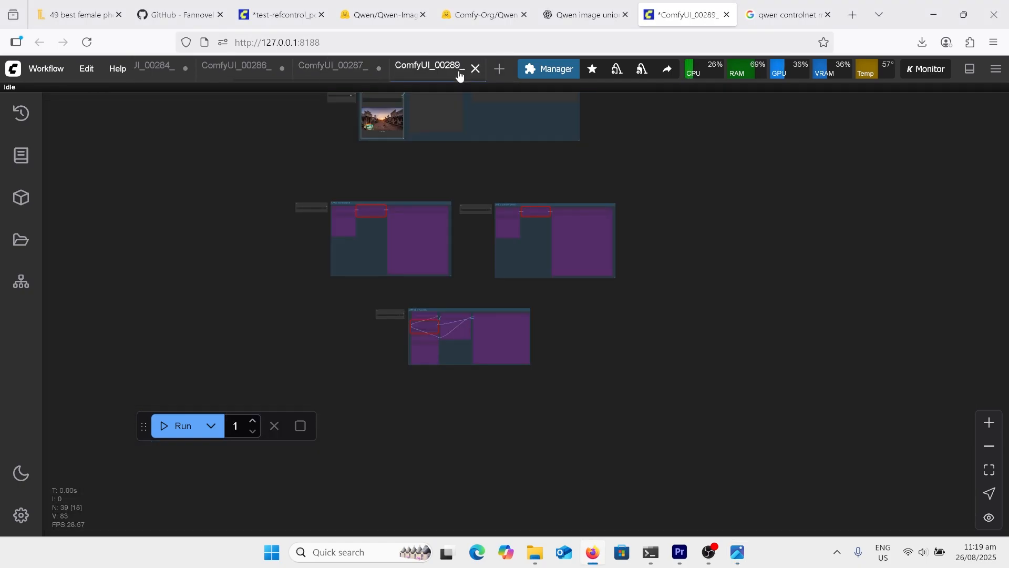
scroll(415, 121, up, 10)
drag(341, 120, 355, 211)
scroll(355, 211, up, 5)
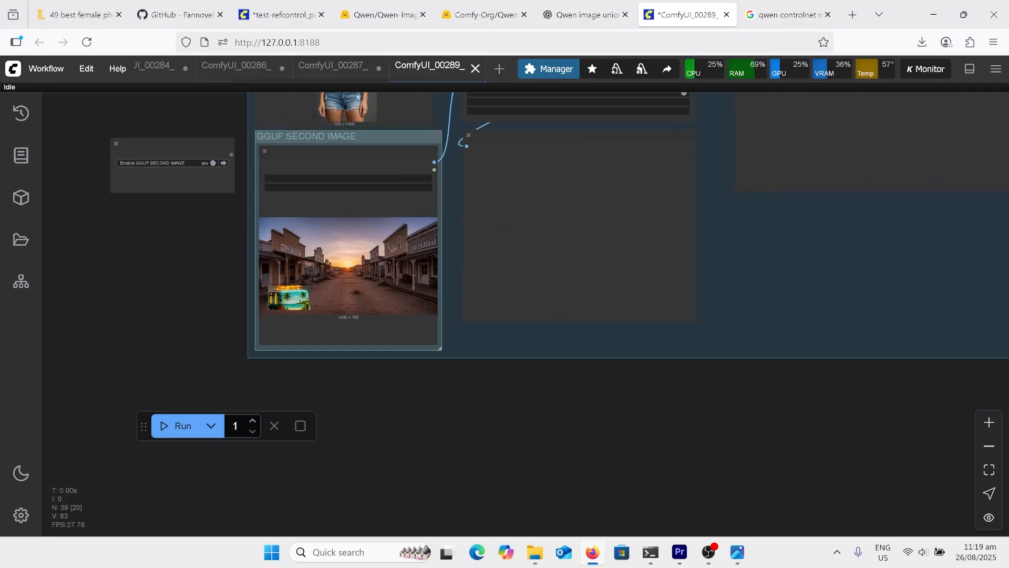
scroll(226, 122, up, 3)
click(341, 279)
scroll(342, 281, up, 5)
drag(158, 294, 275, 276)
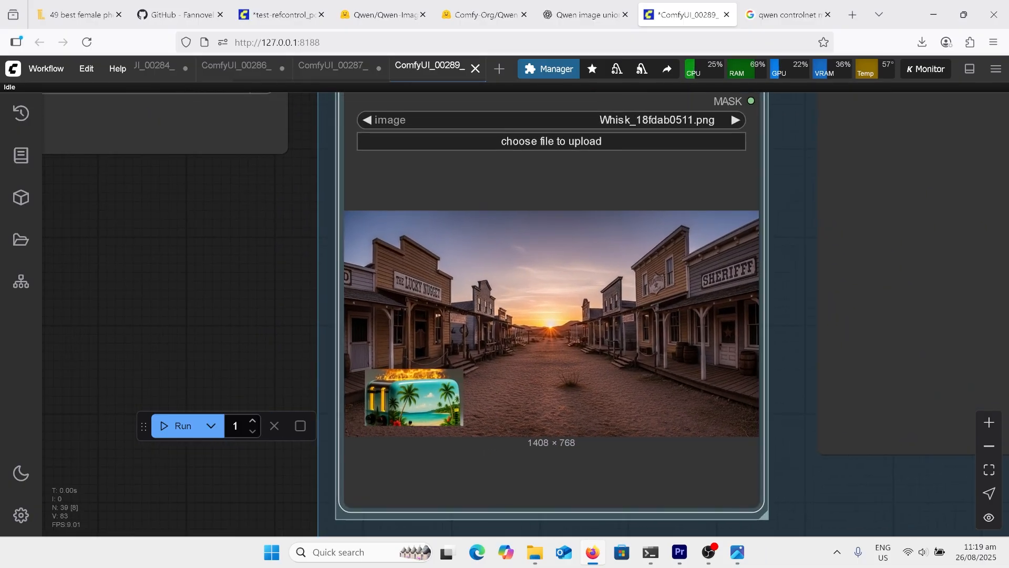
scroll(489, 419, up, 5)
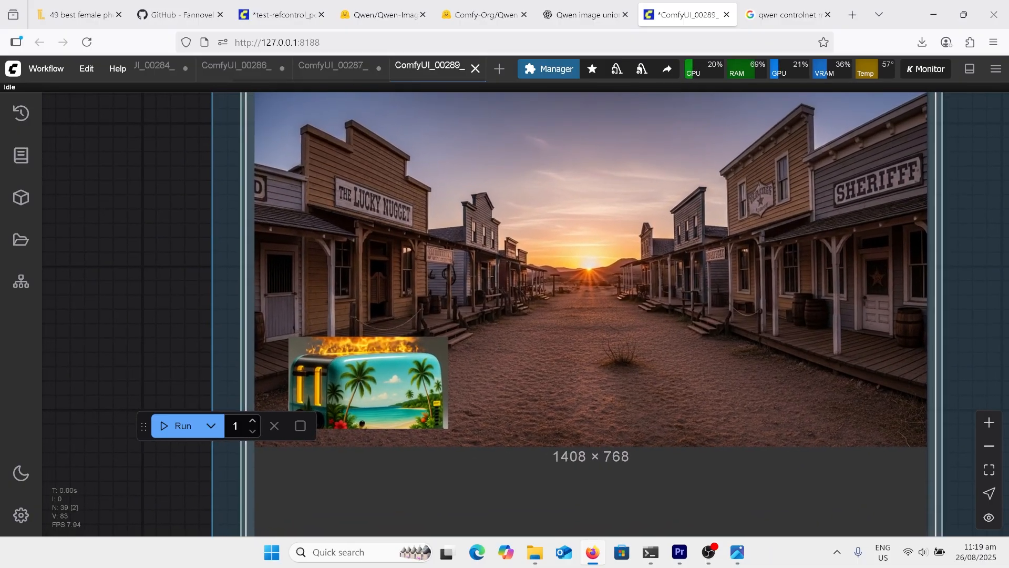
Read the prompt about the woman holding up the toaster in the western town, and bring up the generated picture
scroll(542, 526, down, 5)
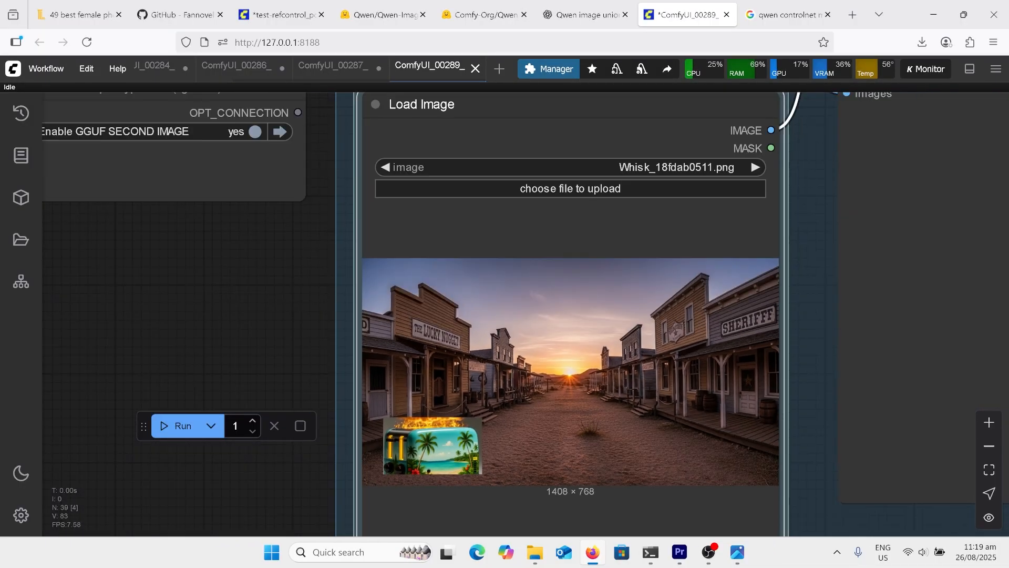
scroll(557, 528, down, 4)
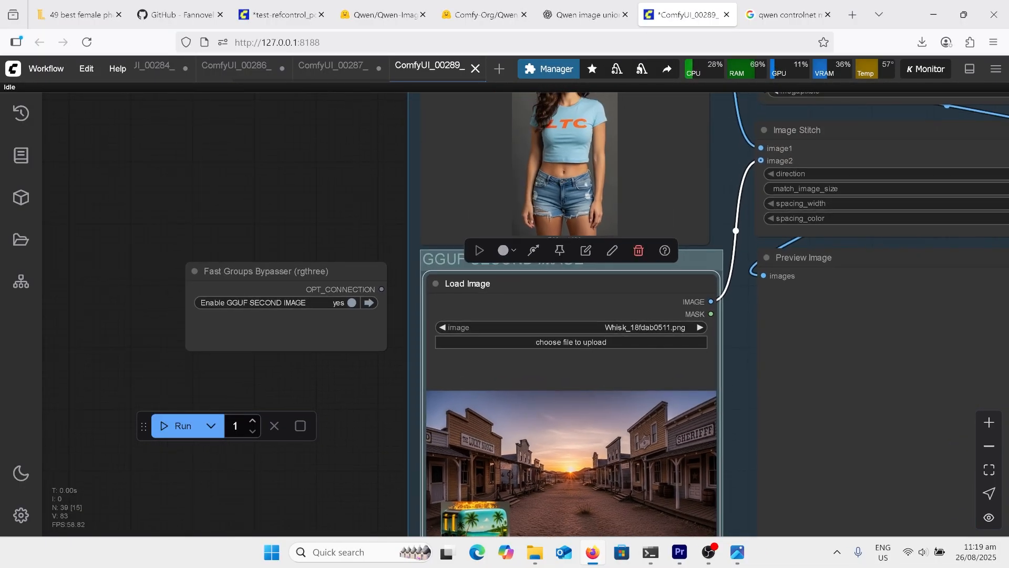
scroll(199, 357, down, 4)
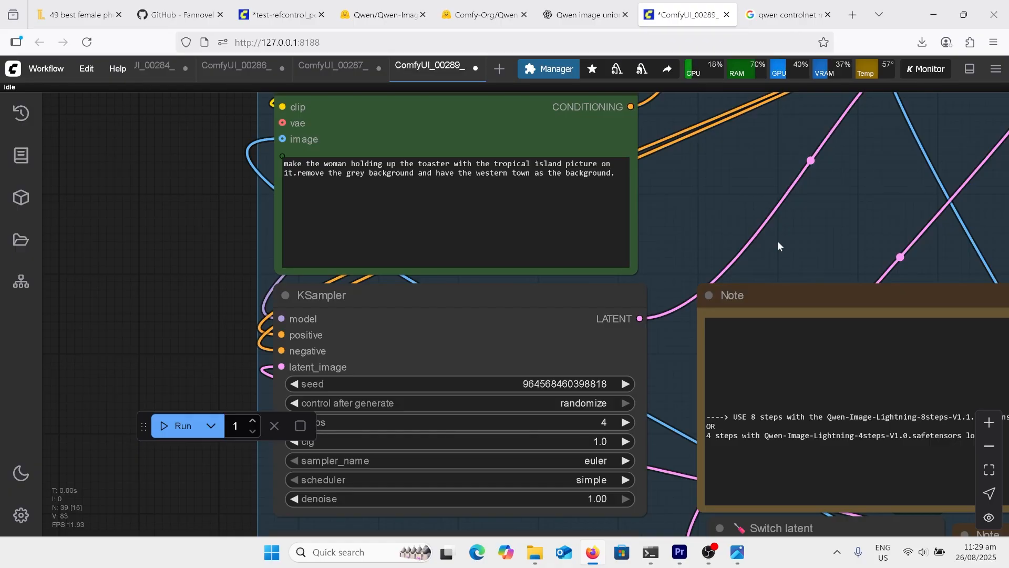
click(747, 557)
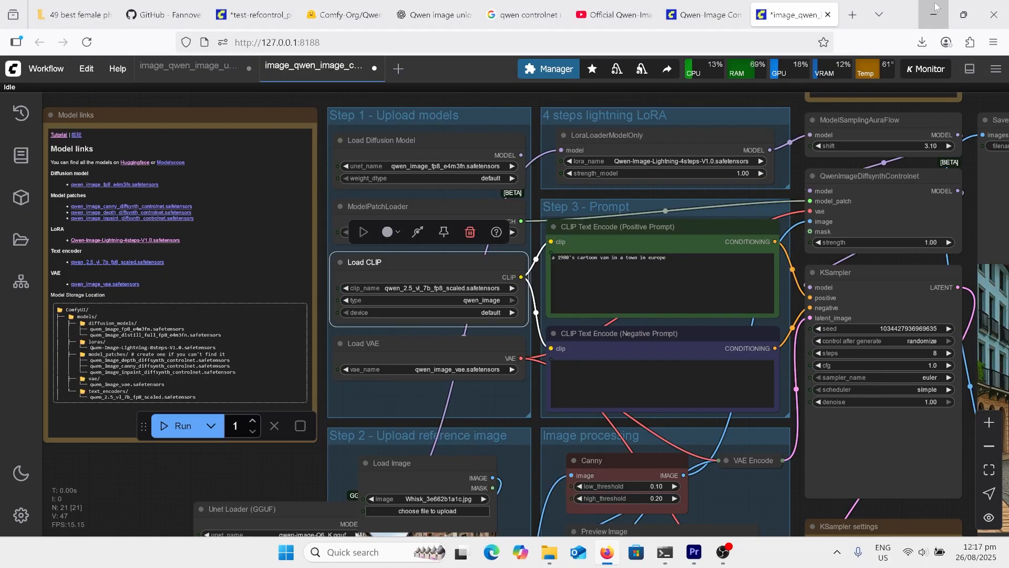
Examine the overall node layout of the Qwen Image ControlNet workflow, from the model loaders and Canny preprocessing to the generated orange van
scroll(496, 138, down, 5)
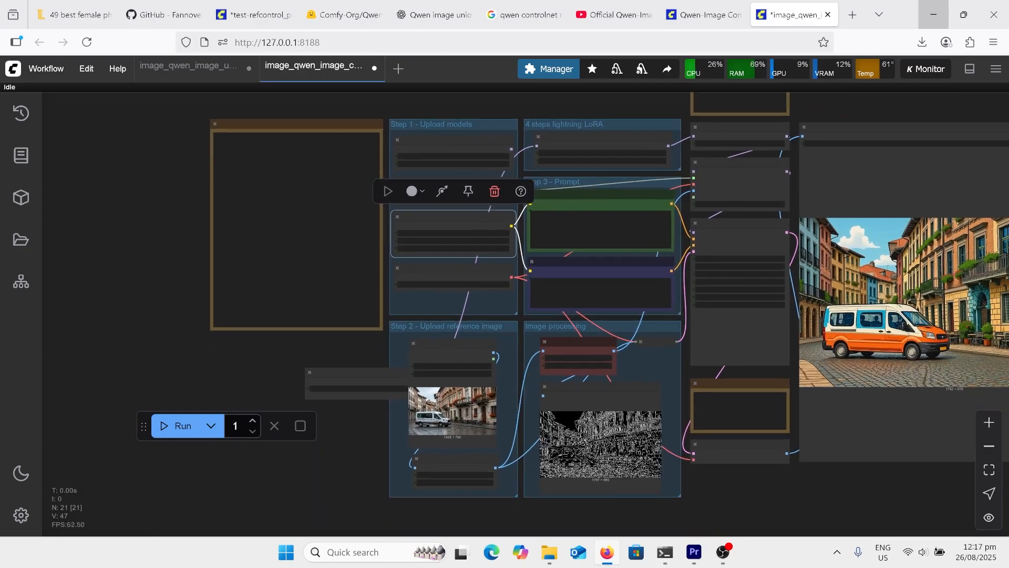
scroll(707, 405, up, 3)
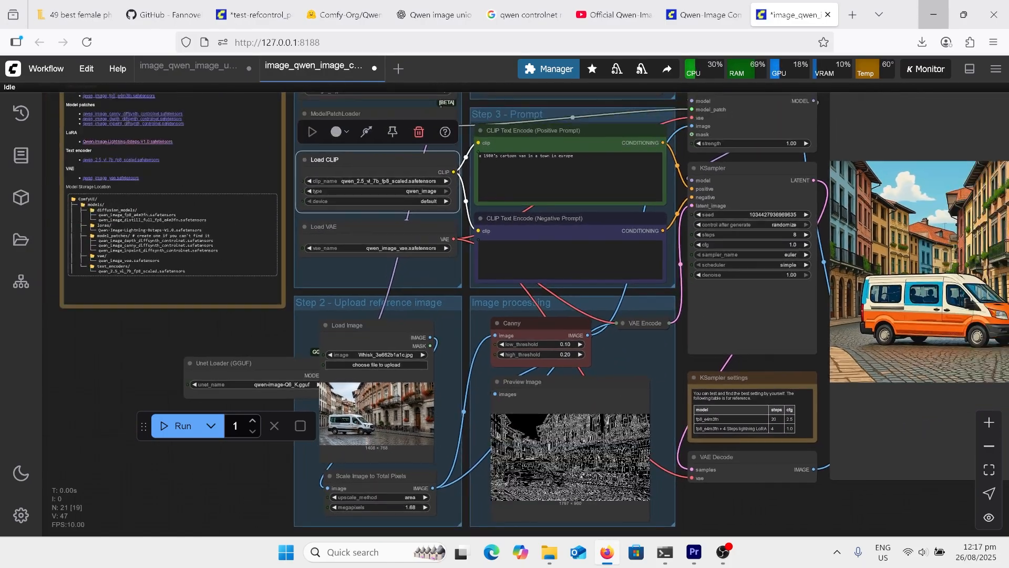
scroll(146, 533, down, 3)
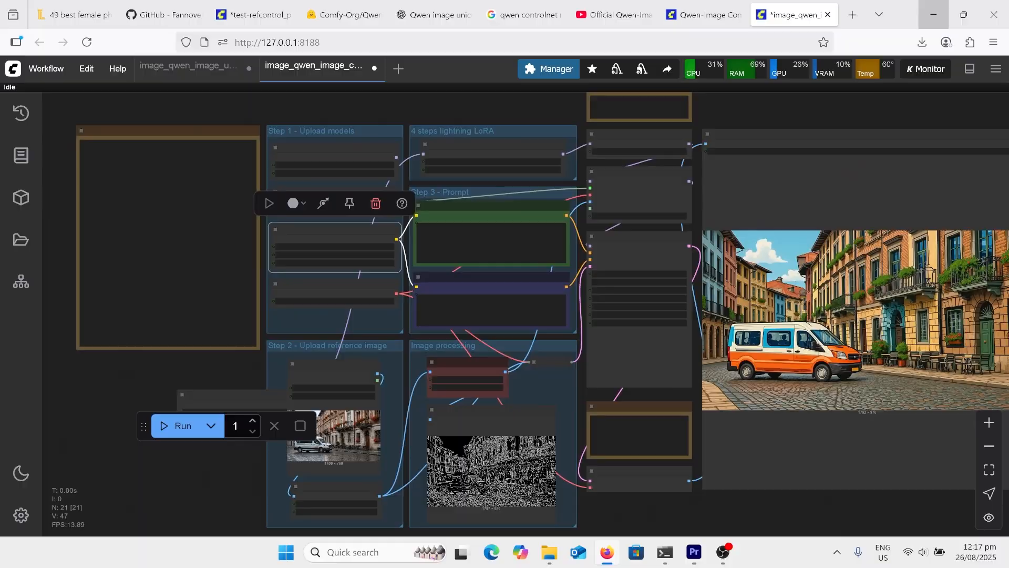
scroll(704, 372, up, 2)
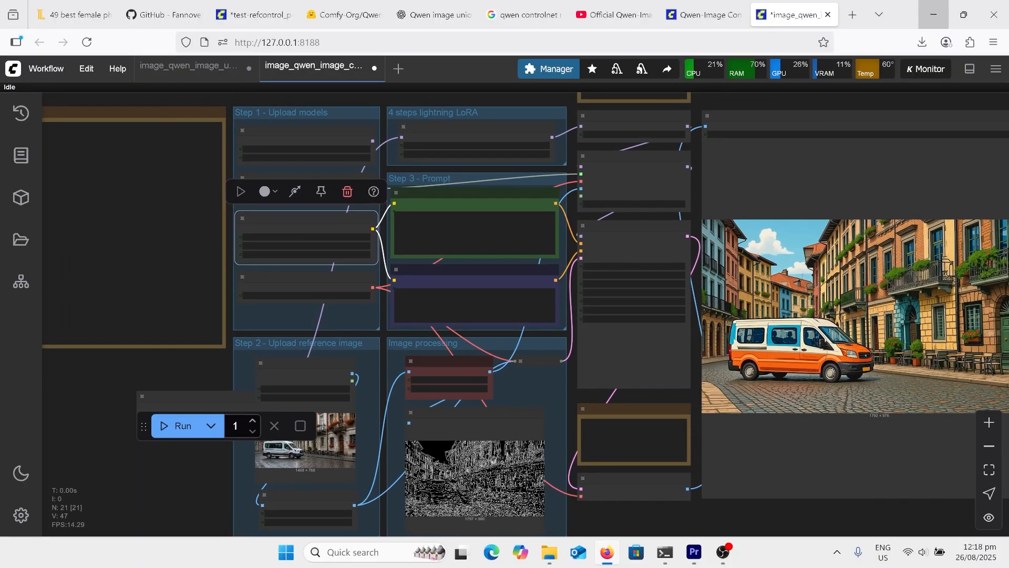
Switch to the Qwen-Image-DiffSynth-ControlNets page on Hugging Face, look at the model_patches files, and open the loras folder under split_files
click(361, 23)
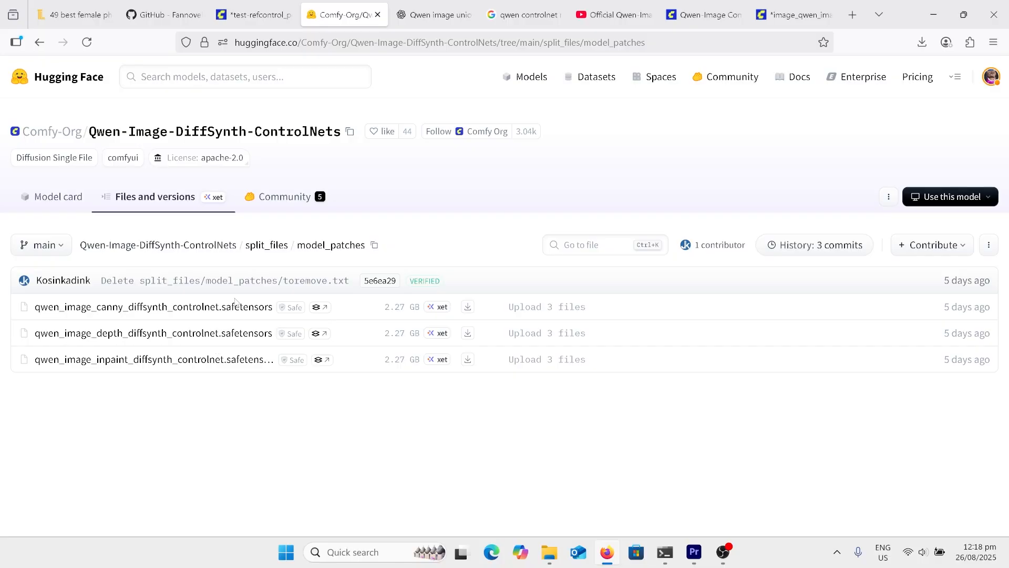
click(38, 48)
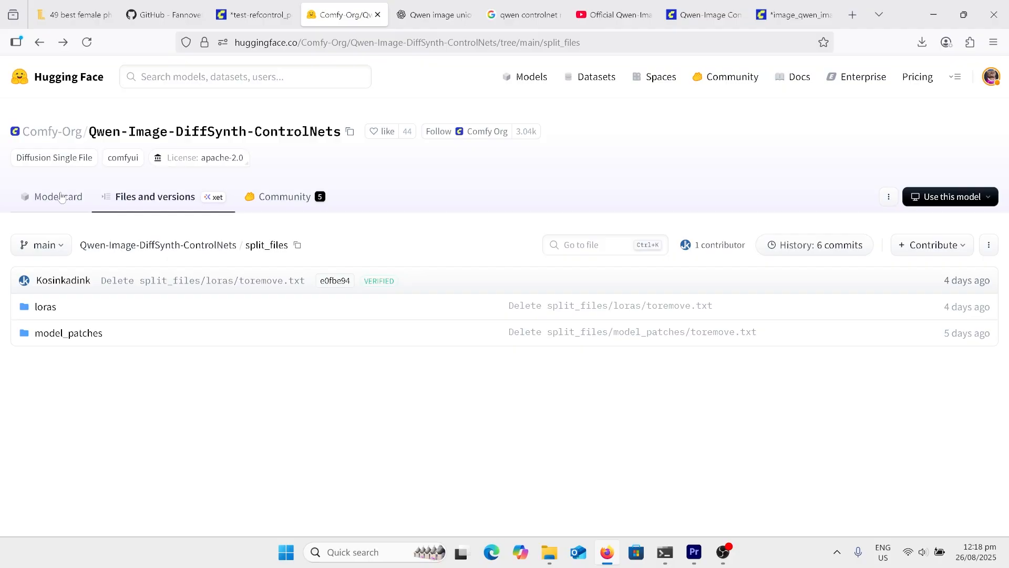
click(45, 307)
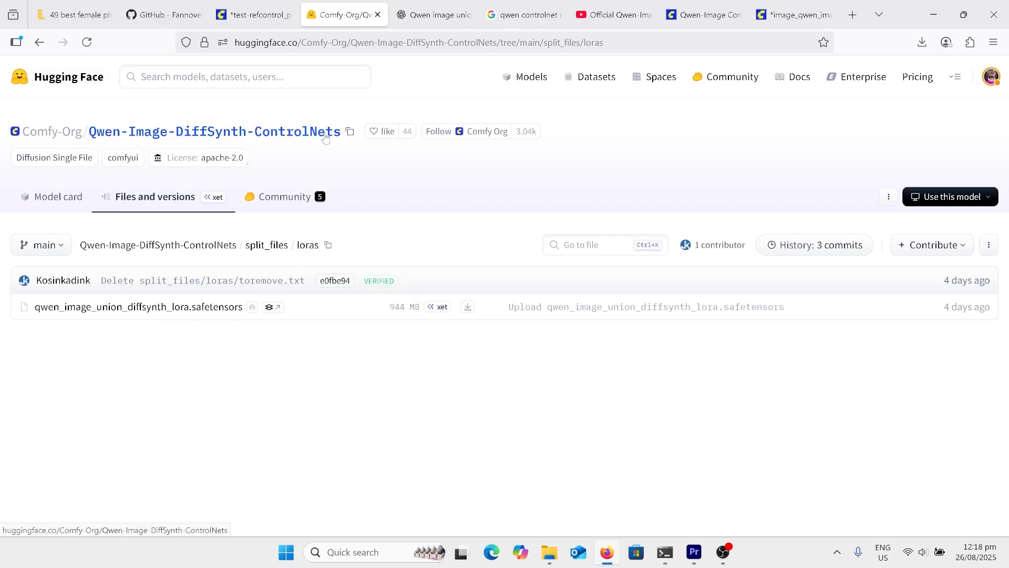
Return to the ControlNet workflow in ComfyUI and examine the van reference image, Canny thresholds, edge preview and KSampler settings
click(788, 15)
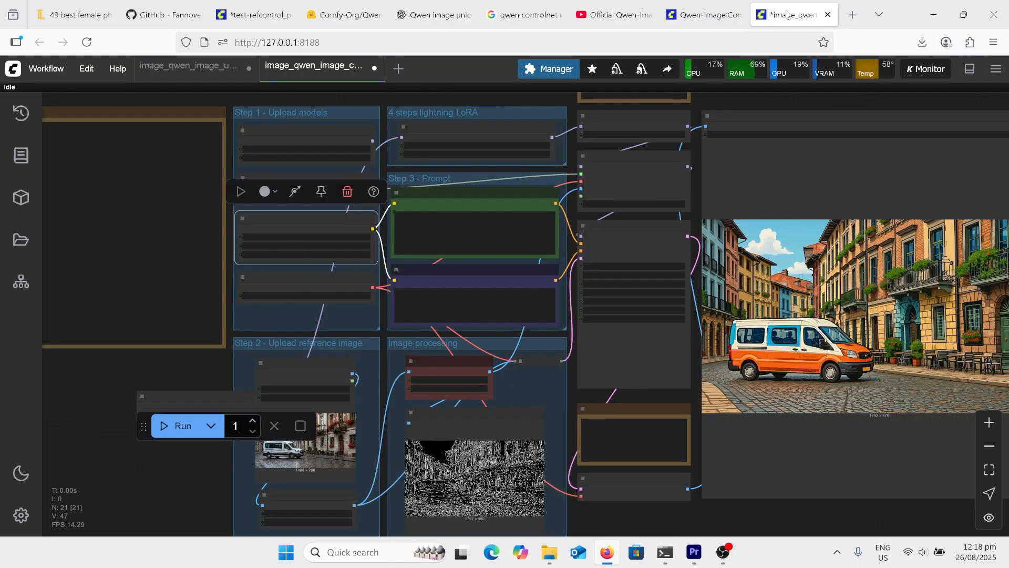
scroll(335, 368, up, 5)
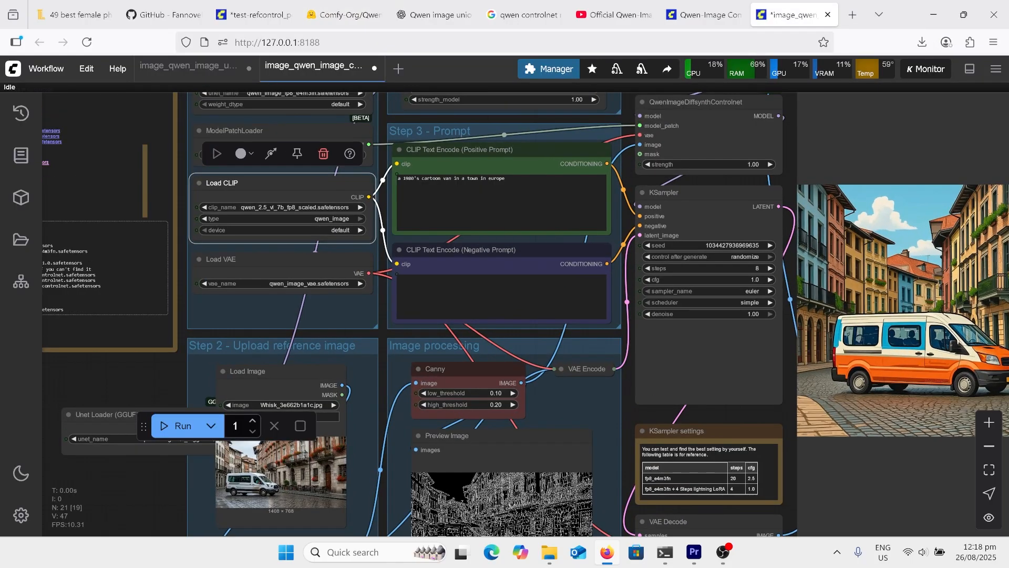
scroll(251, 152, left, 1)
scroll(252, 152, up, 1)
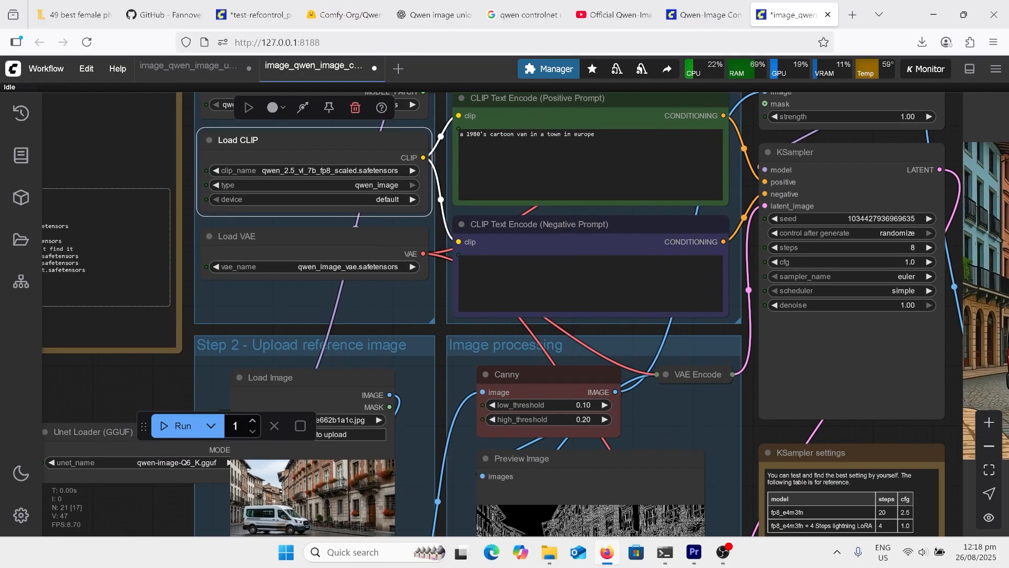
scroll(496, 105, down, 5)
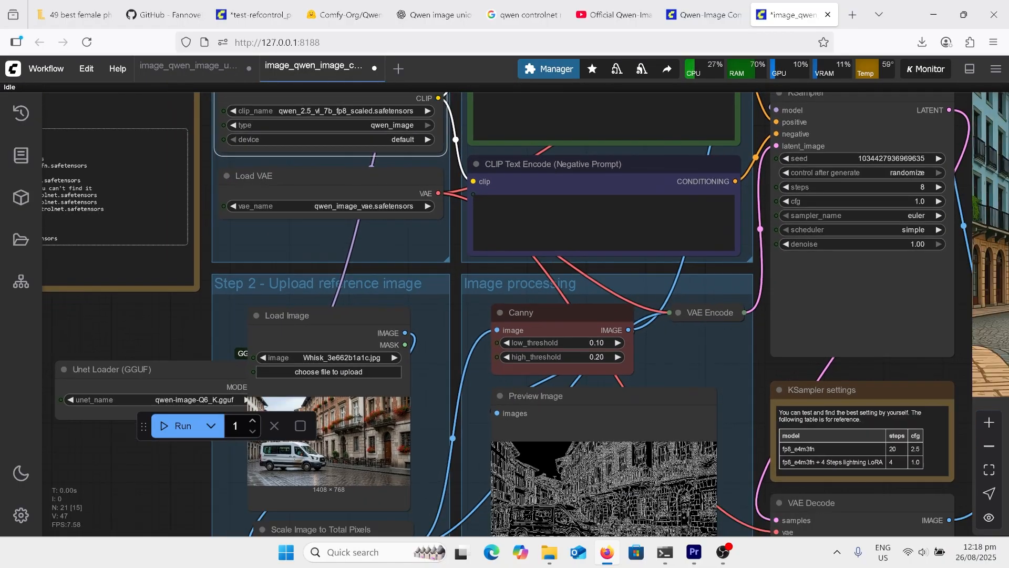
scroll(591, 333, up, 6)
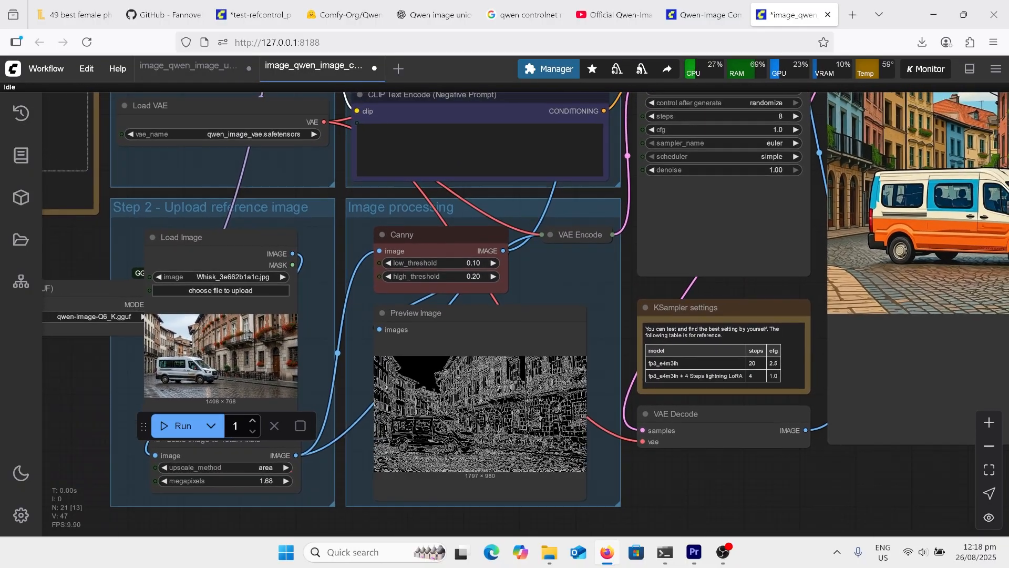
scroll(447, 420, down, 4)
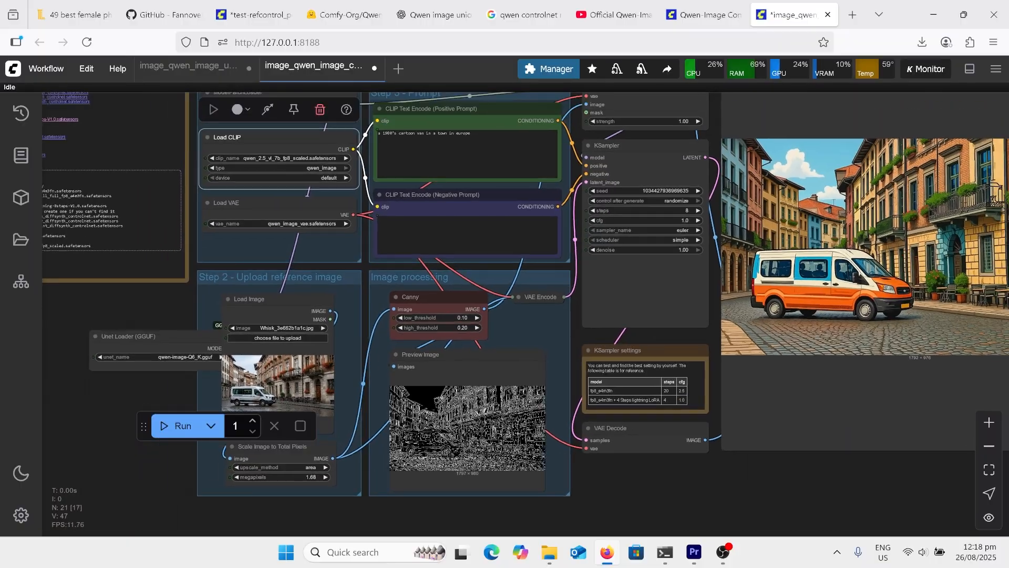
Examine the 1980's cartoon van prompt, the KSampler settings, the generated van image and the overall node layout of the Canny workflow
scroll(499, 174, up, 6)
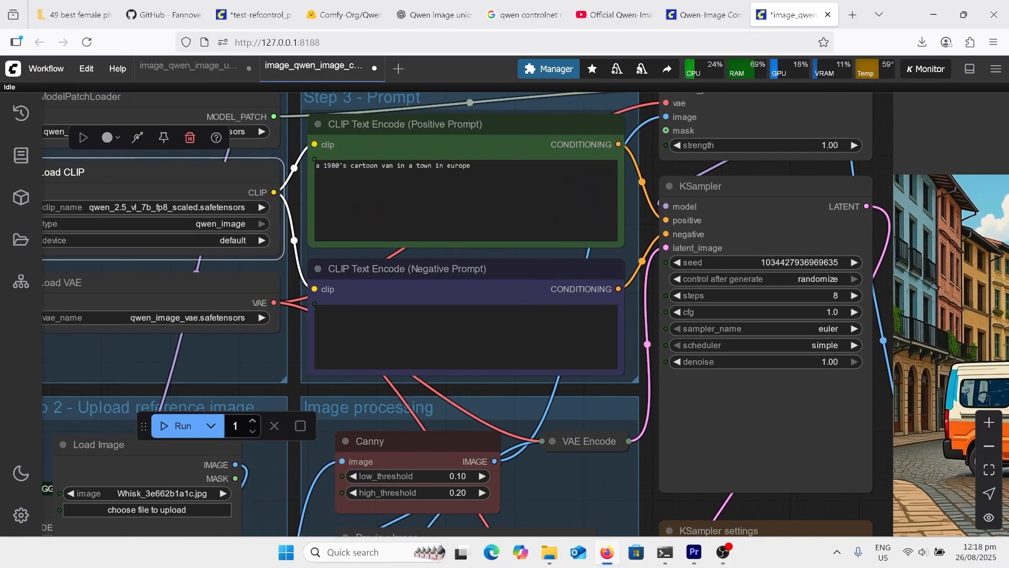
scroll(493, 289, down, 2)
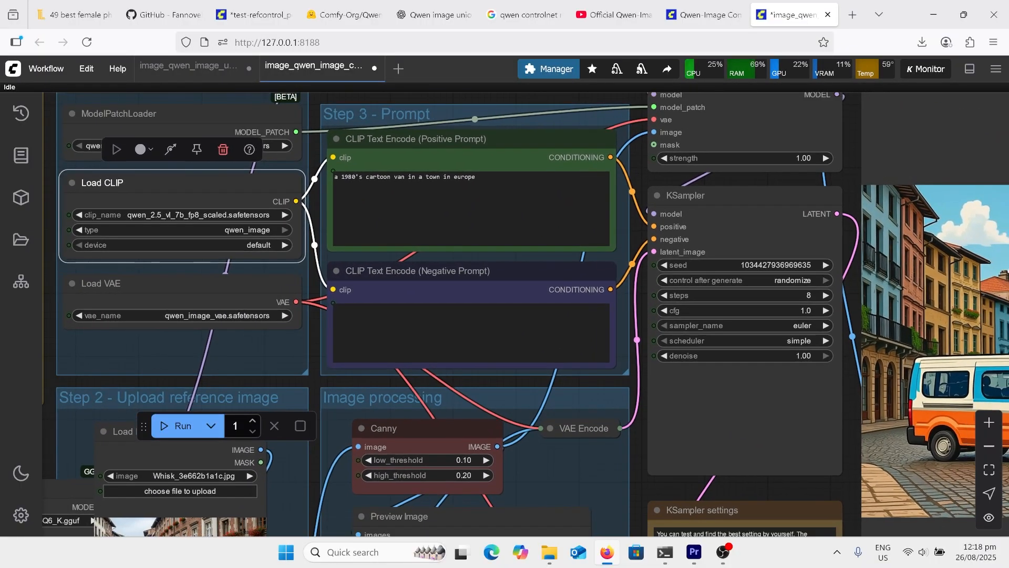
scroll(493, 262, down, 2)
drag(492, 261, 305, 228)
click(299, 226)
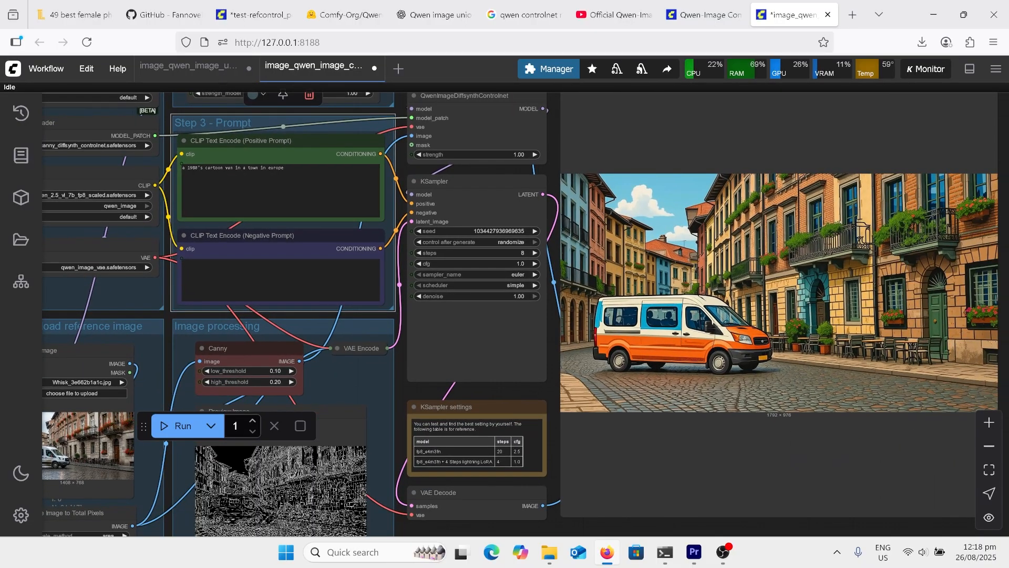
scroll(778, 374, up, 3)
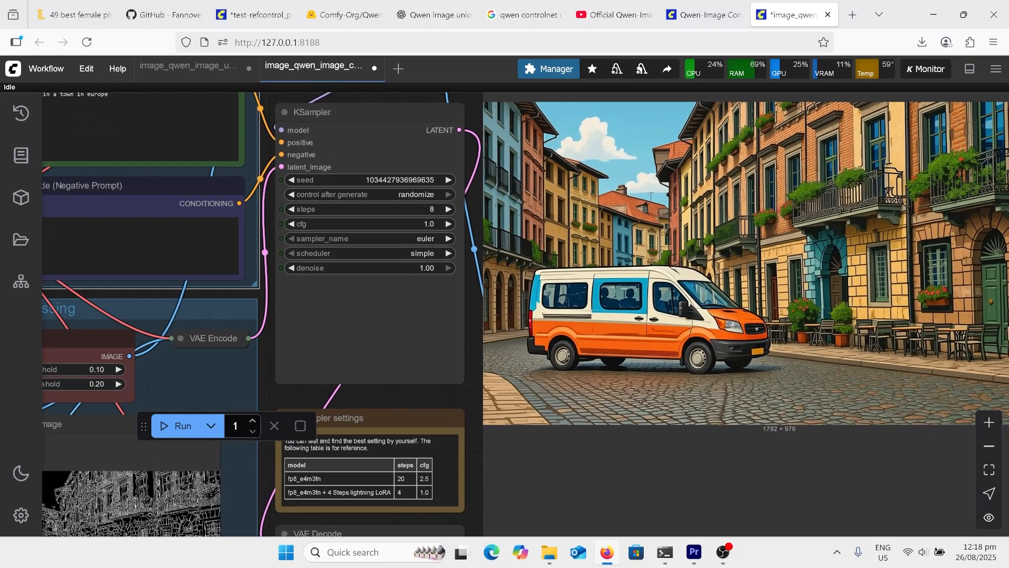
scroll(960, 335, down, 6)
scroll(988, 339, down, 2)
click(967, 336)
scroll(504, 178, up, 4)
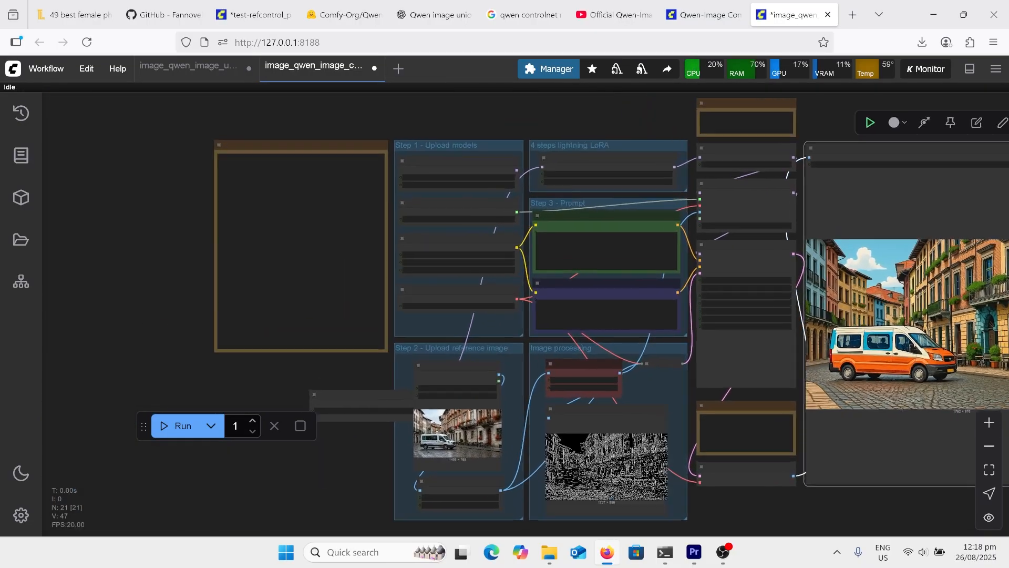
scroll(629, 233, up, 1)
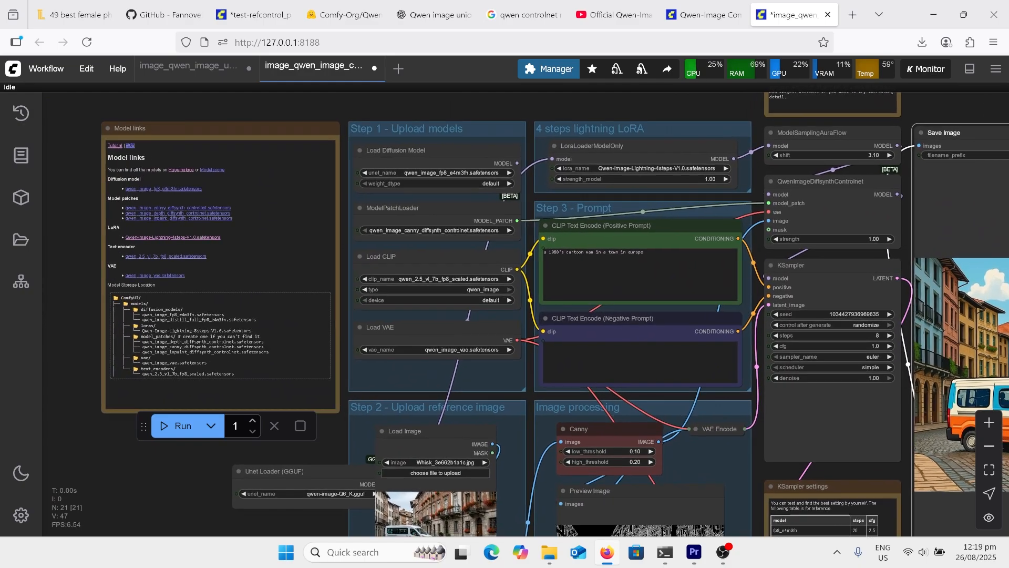
Switch to the union control LoRA workflow and examine its LoRA loader, prompt, reference photo of the man, Canny thresholds and edge preview
click(205, 71)
scroll(400, 281, up, 10)
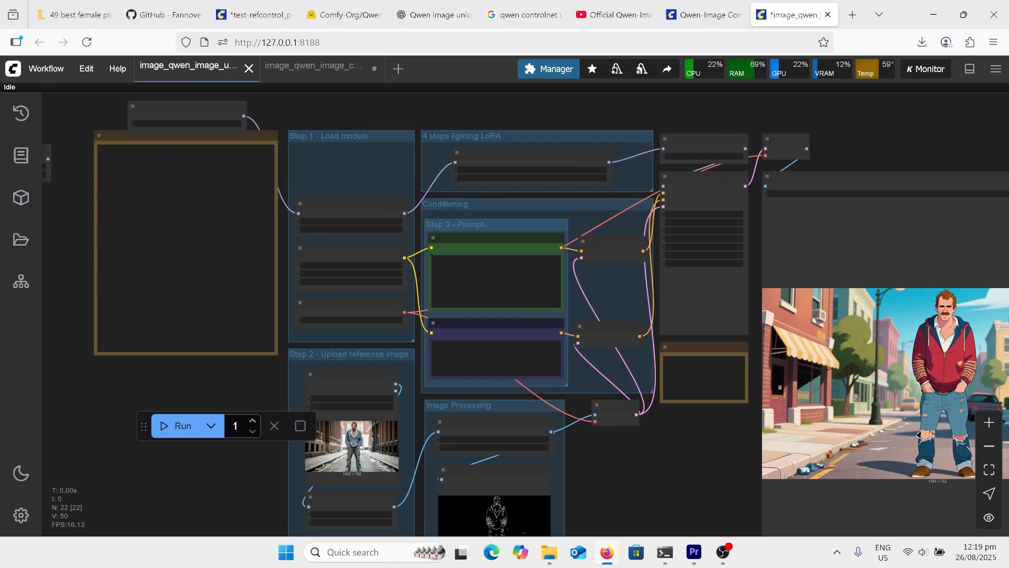
scroll(381, 326, up, 1)
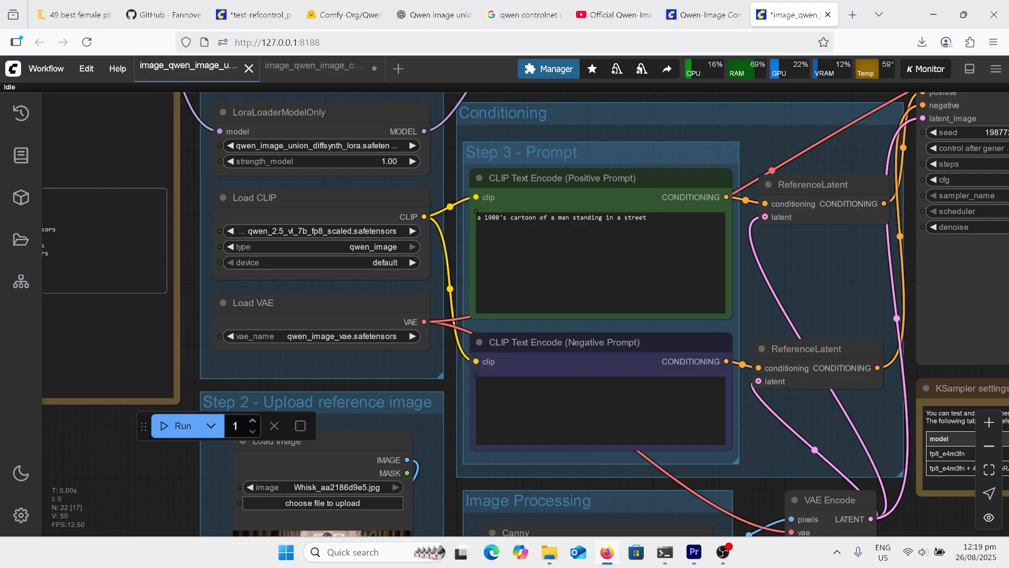
scroll(473, 368, down, 6)
scroll(474, 426, up, 9)
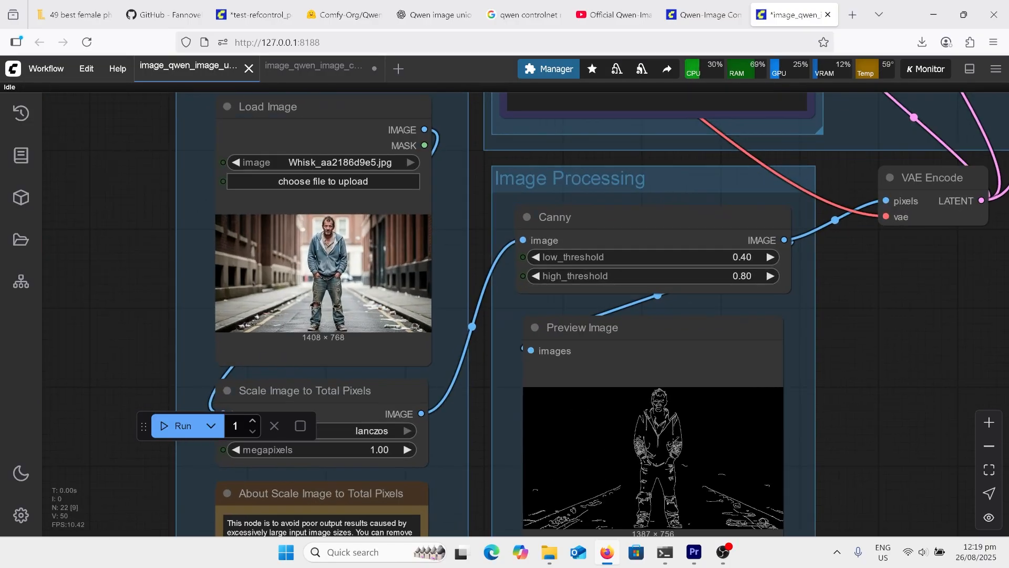
scroll(338, 220, up, 9)
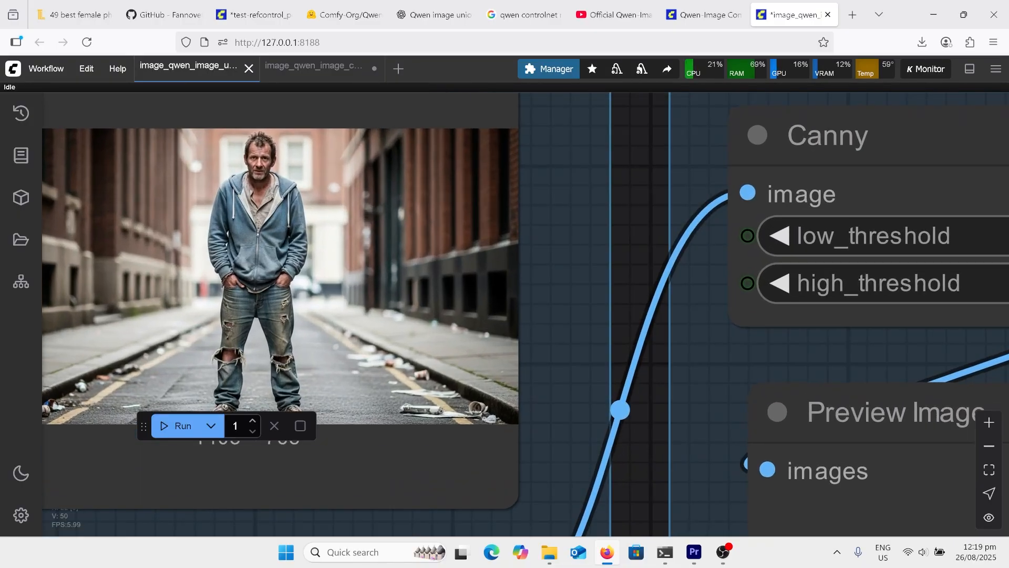
scroll(258, 315, down, 9)
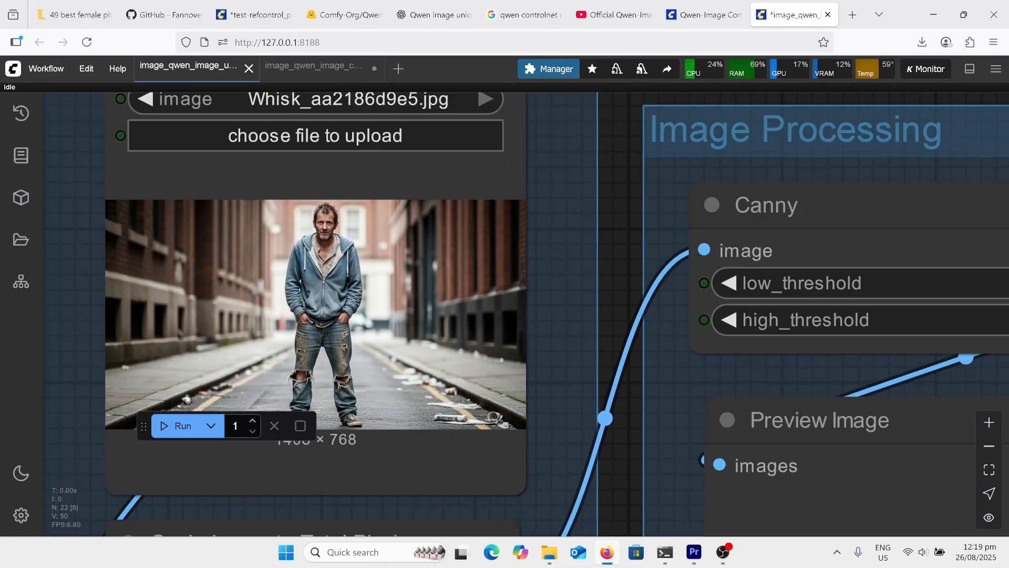
scroll(58, 295, down, 6)
Inspect the generated cartoon of the man in the street up close and compare it with the rest of the union LoRA workflow
click(157, 289)
scroll(630, 294, up, 2)
drag(631, 295, 323, 398)
scroll(894, 247, up, 3)
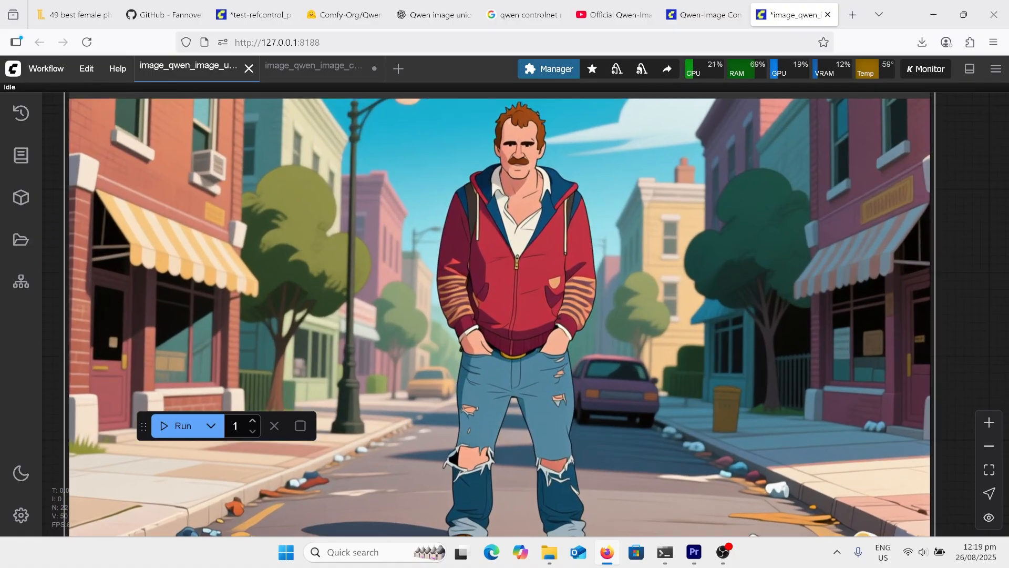
scroll(819, 286, down, 8)
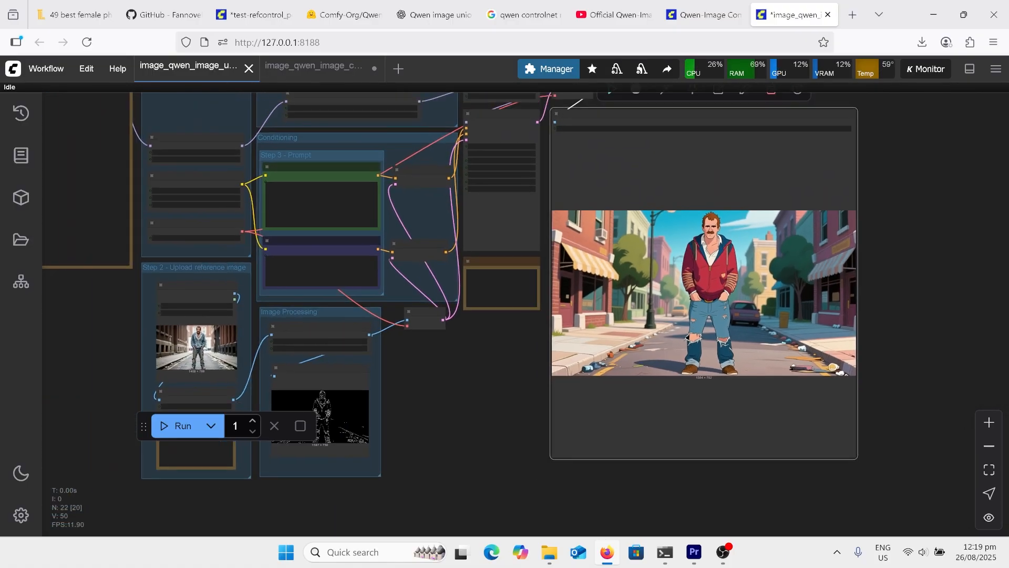
drag(709, 460, 726, 477)
scroll(726, 477, down, 1)
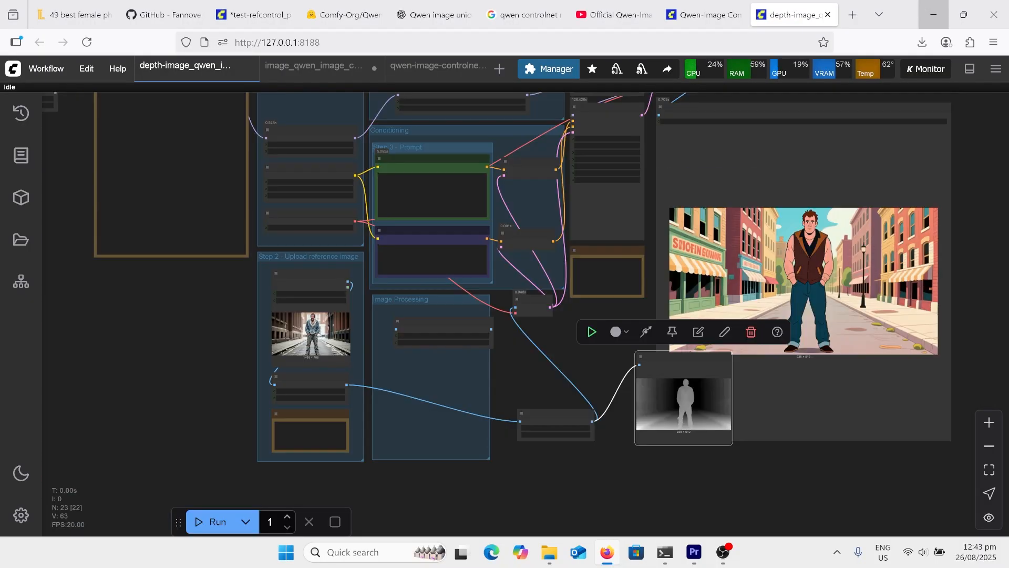
Examine how the man's reference image passes through the DepthAnythingV2 preprocessor to VAE Encode and the depth map preview
scroll(414, 362, up, 11)
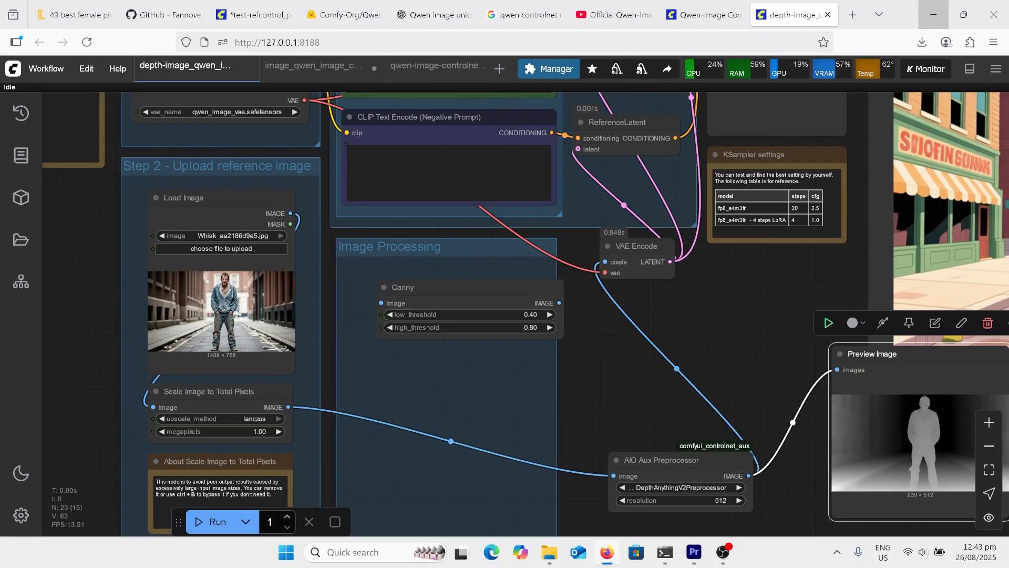
scroll(566, 213, down, 3)
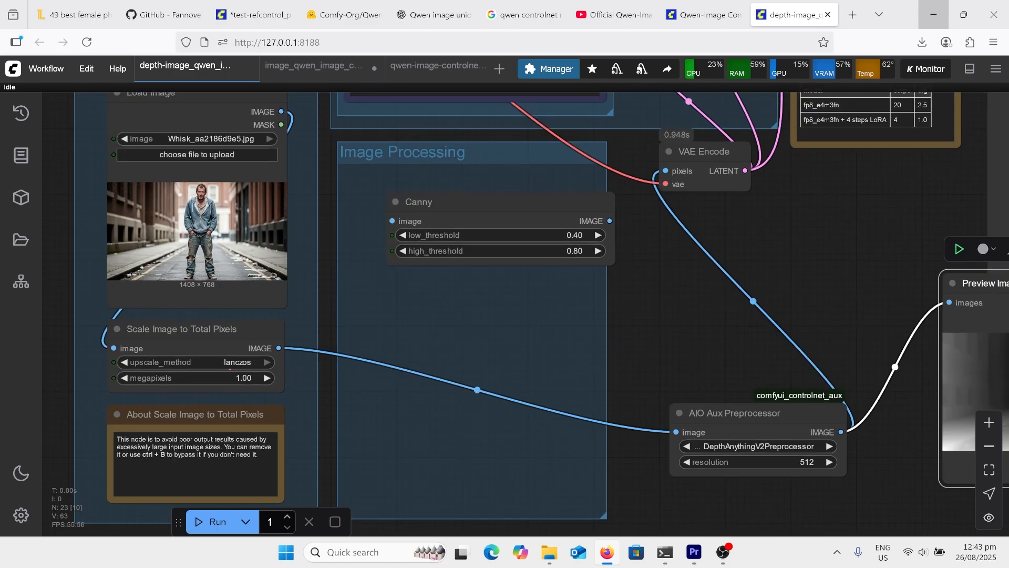
scroll(867, 504, up, 3)
scroll(789, 505, down, 1)
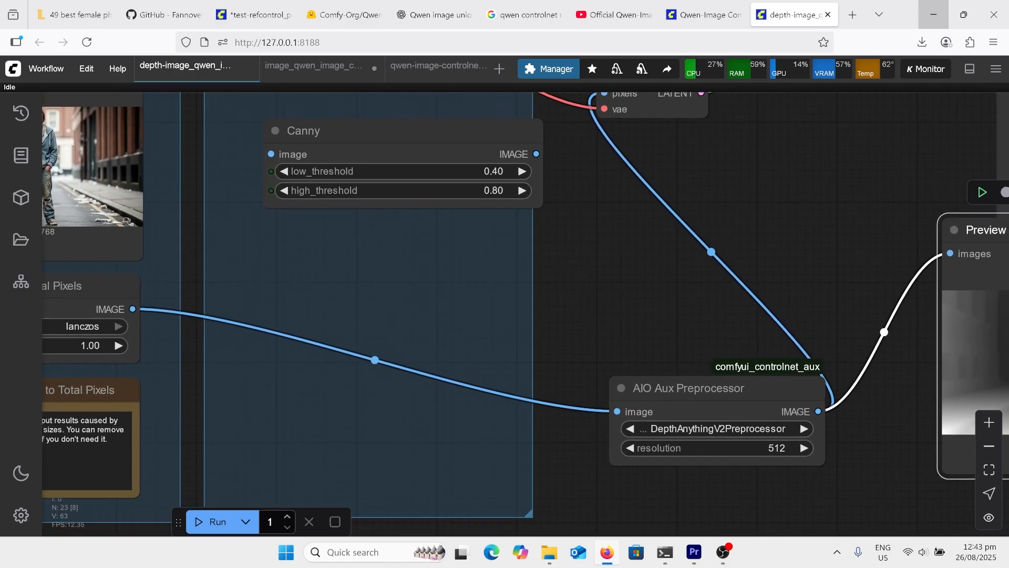
scroll(525, 315, right, 2)
scroll(149, 414, down, 4)
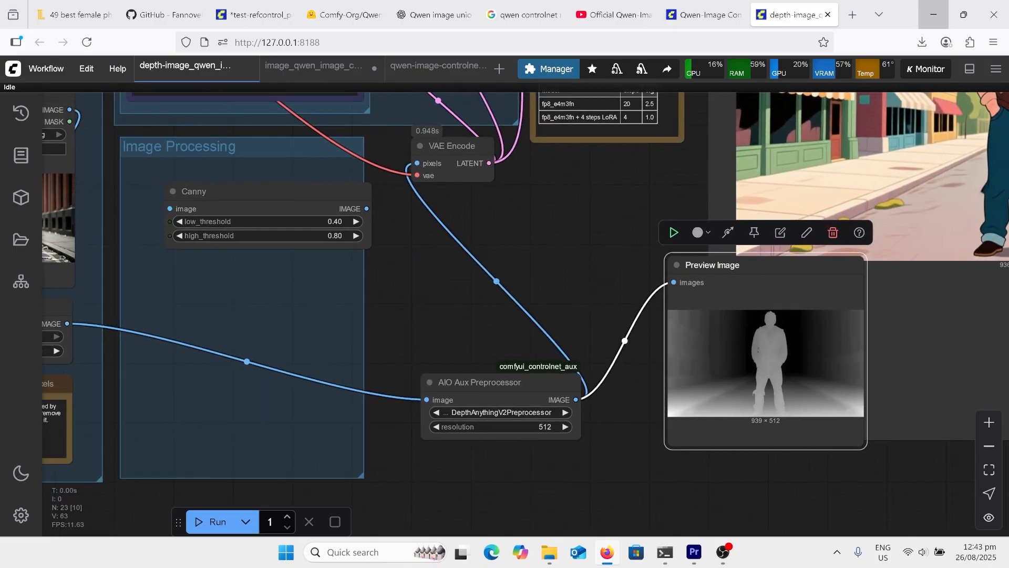
Inspect the cartoon man generated from the depth map in the union LoRA workflow
scroll(545, 435, down, 6)
drag(557, 463, 499, 473)
scroll(905, 224, up, 4)
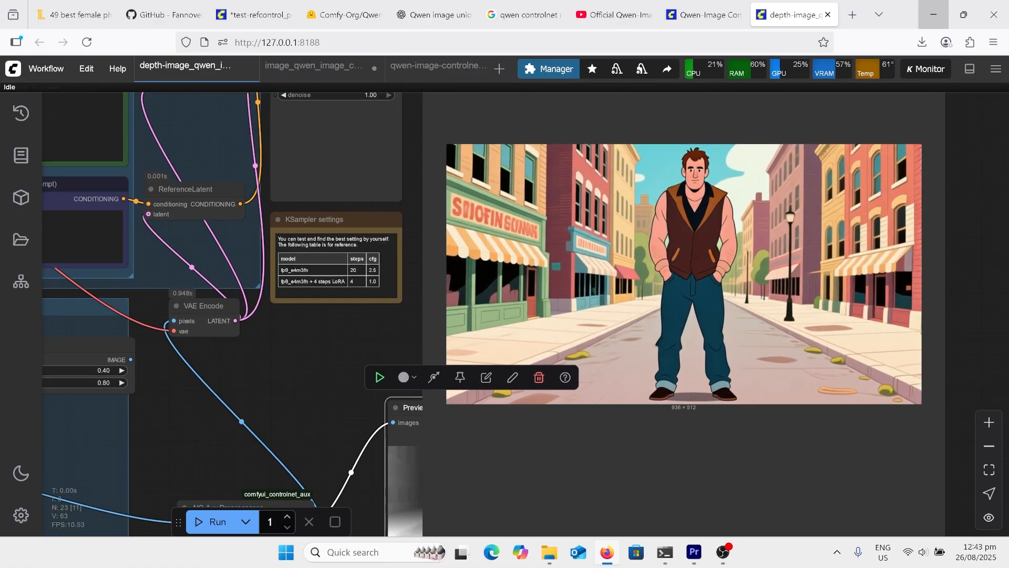
scroll(904, 215, up, 1)
scroll(847, 315, down, 2)
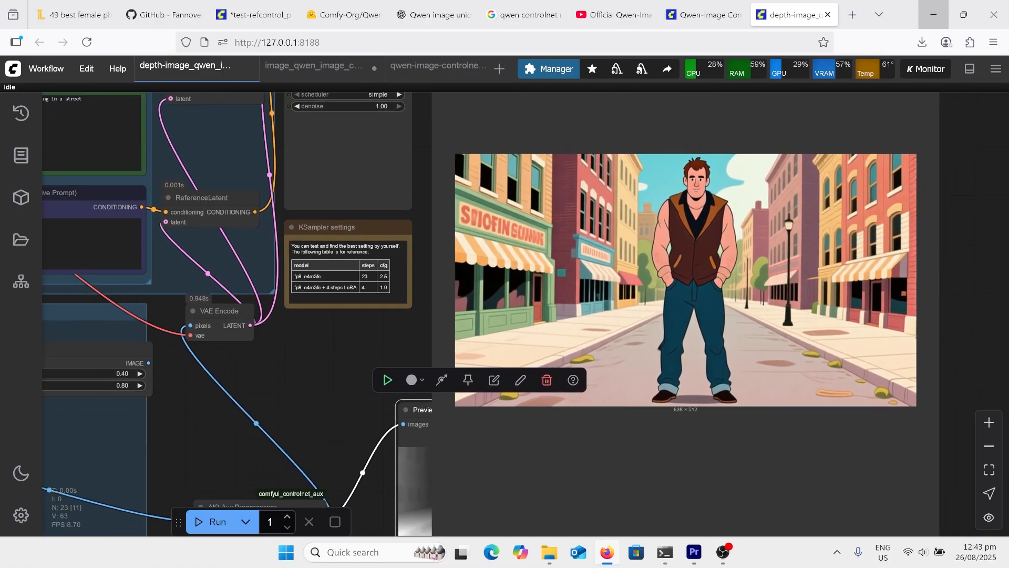
scroll(946, 263, down, 3)
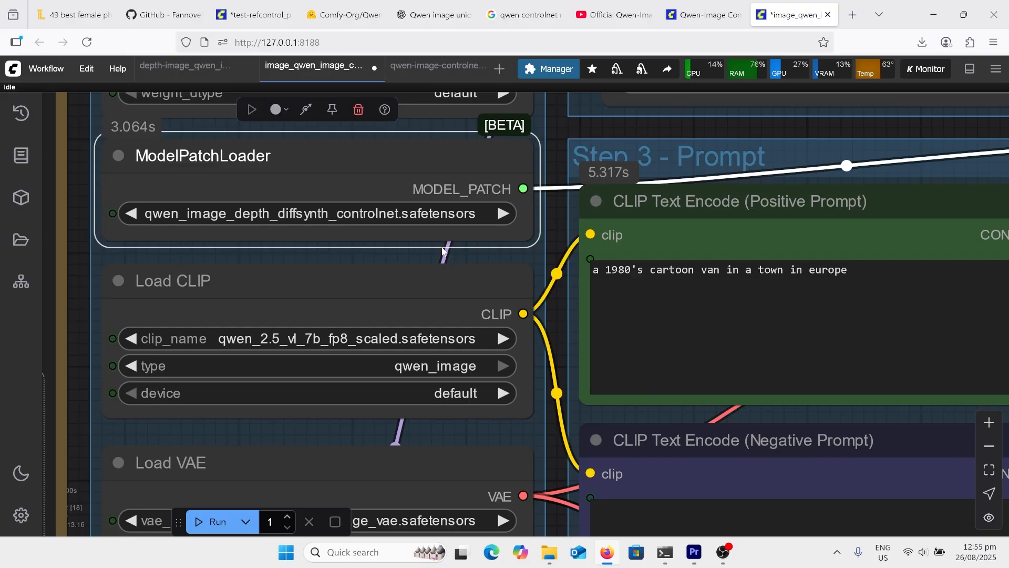
Examine the depth version of the van ControlNet workflow, covering the scaled reference image, DepthAnythingV2 preprocessor, depth preview and generated blue van
scroll(557, 215, down, 16)
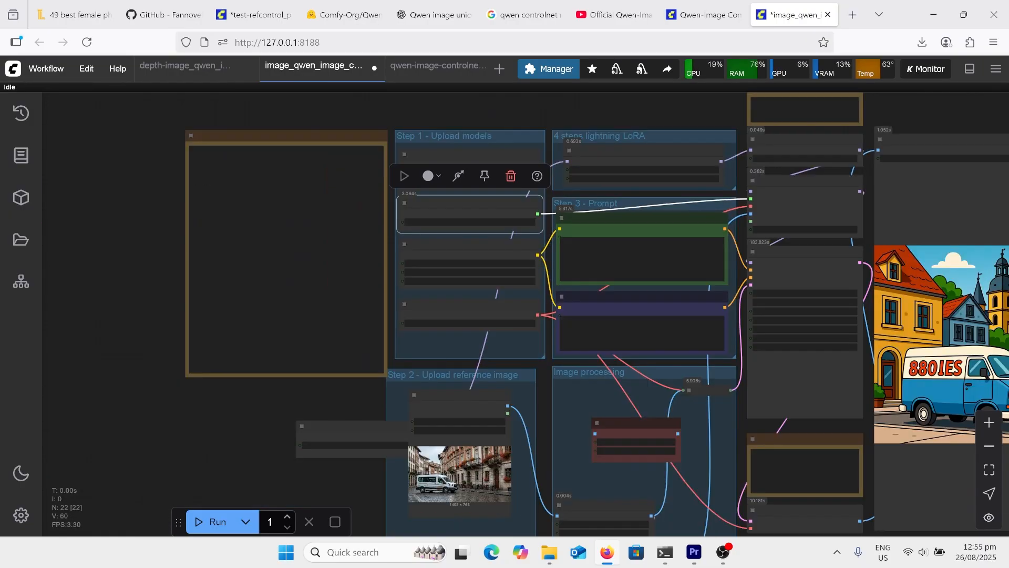
scroll(591, 512, up, 12)
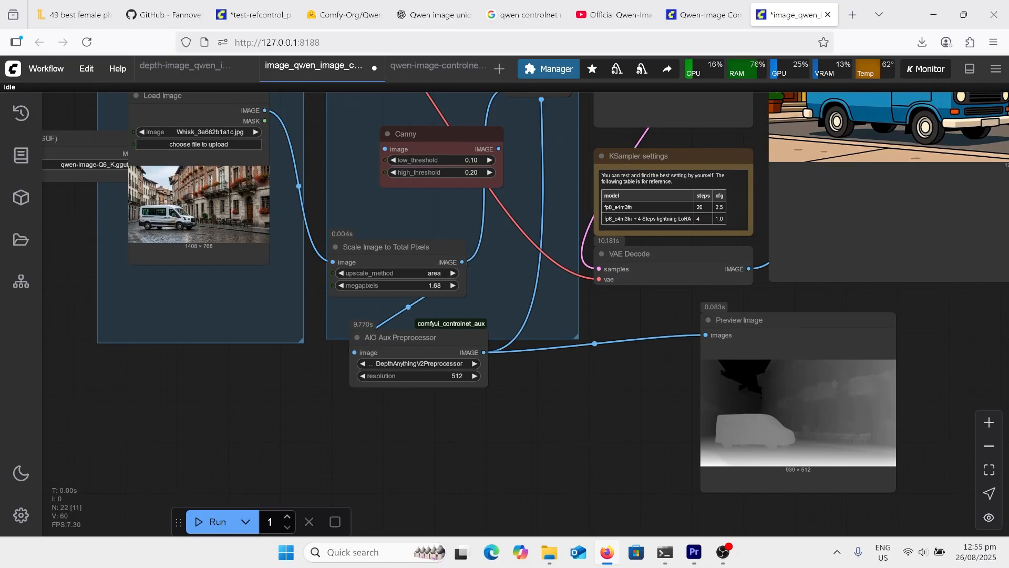
scroll(480, 394, up, 1)
scroll(416, 462, down, 1)
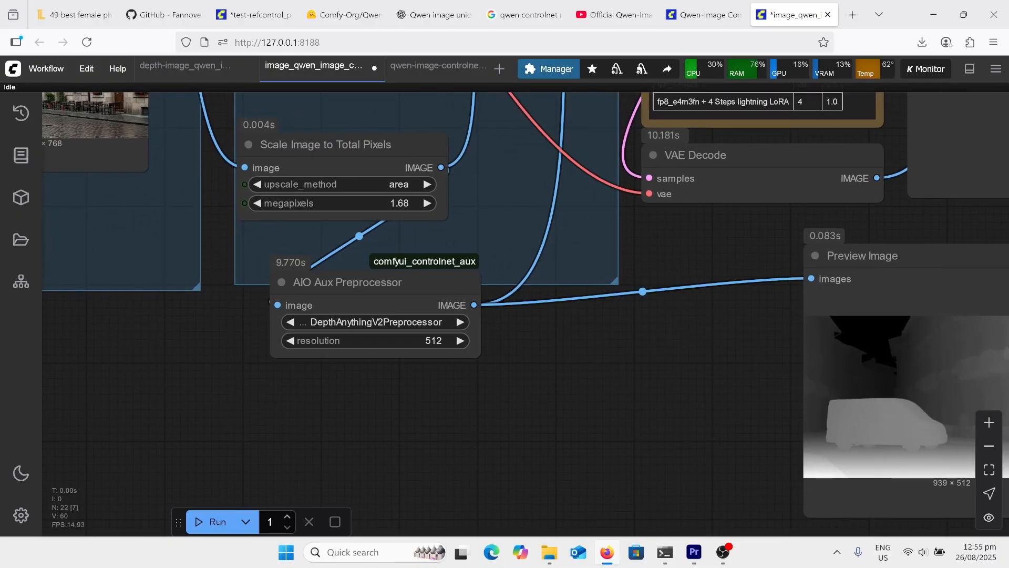
scroll(305, 361, down, 4)
scroll(865, 394, up, 3)
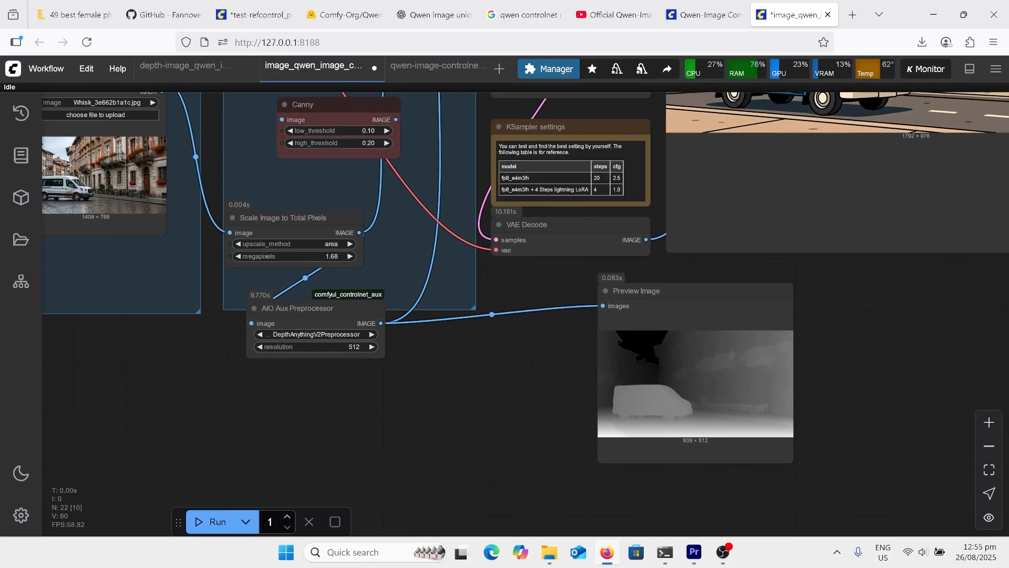
scroll(930, 368, up, 1)
scroll(691, 455, down, 6)
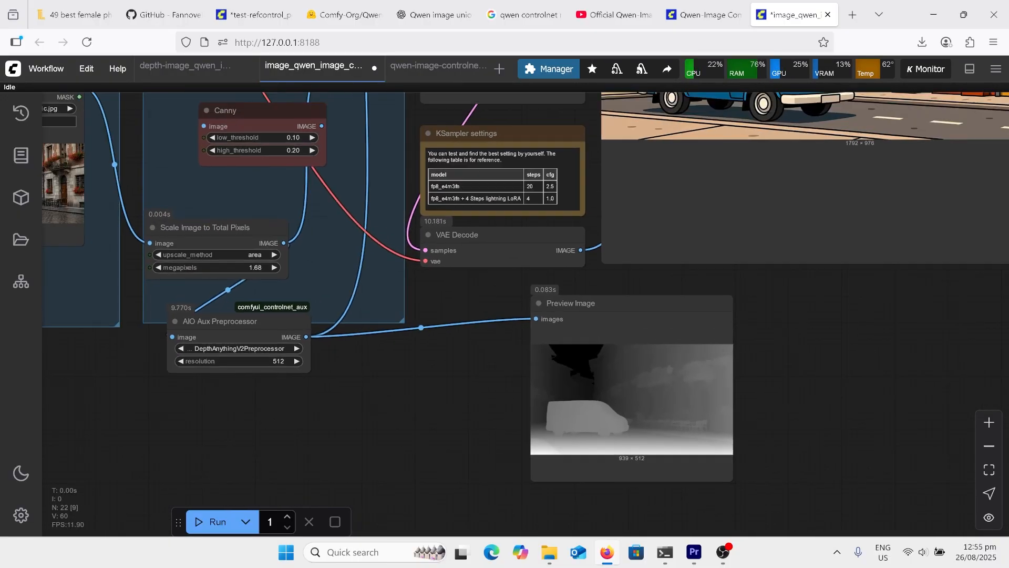
scroll(494, 394, down, 3)
scroll(613, 342, up, 4)
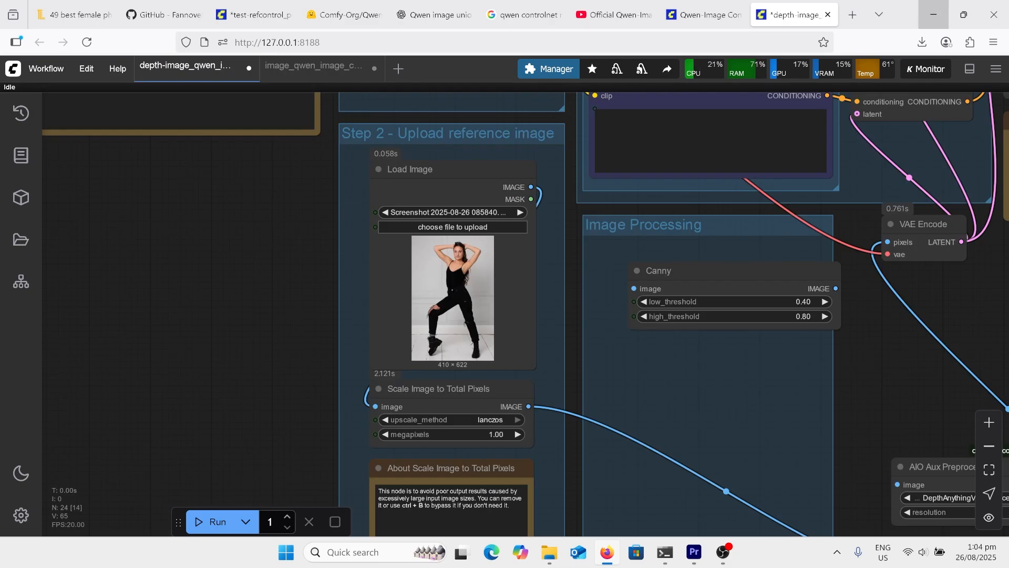
scroll(545, 297, up, 3)
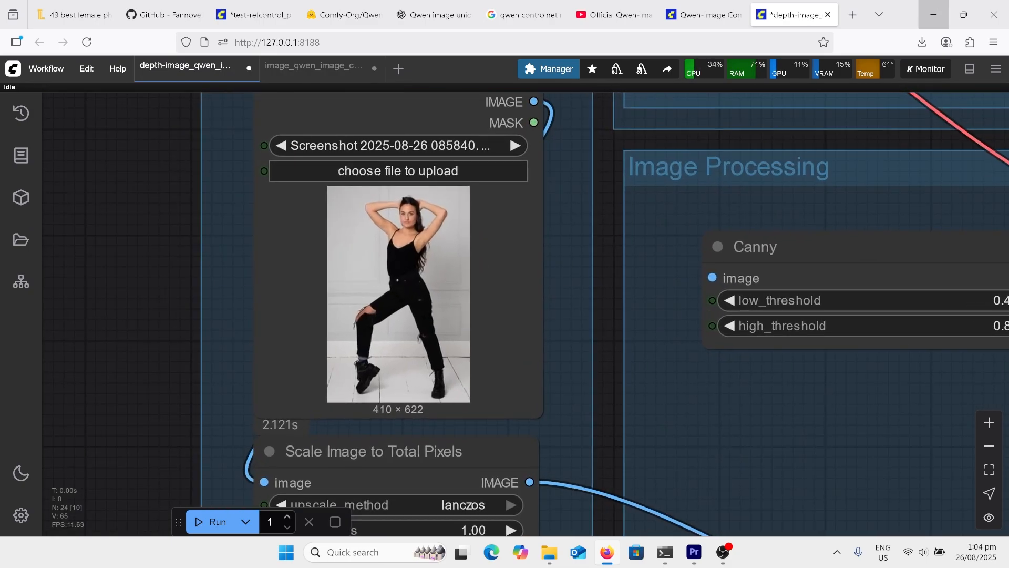
Examine the pose workflow, from the woman's reference photo and the WanVideo UniAnimate DWPose Detector settings to the generated figure
scroll(370, 239, down, 9)
click(390, 250)
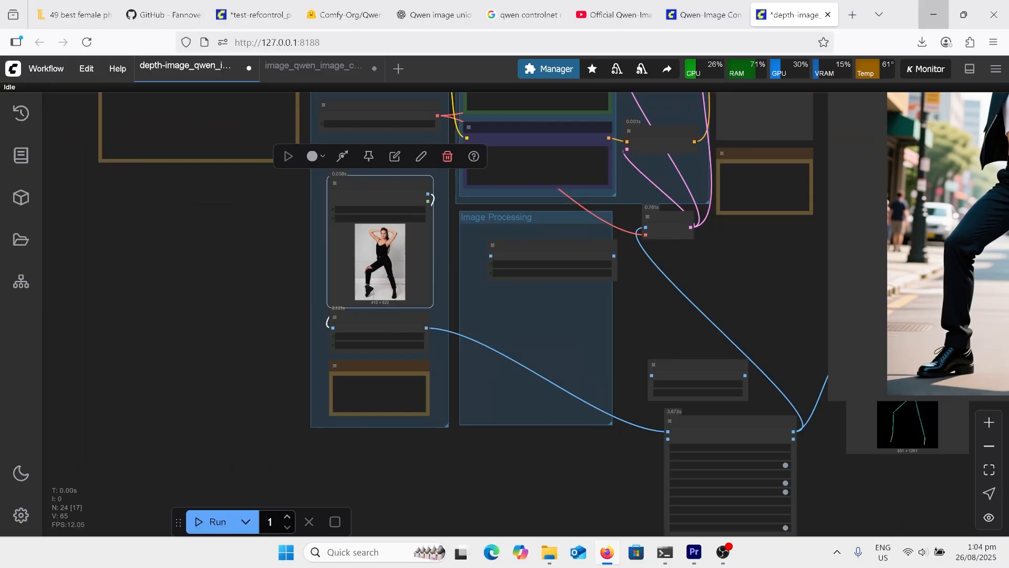
scroll(770, 423, up, 3)
scroll(794, 500, up, 10)
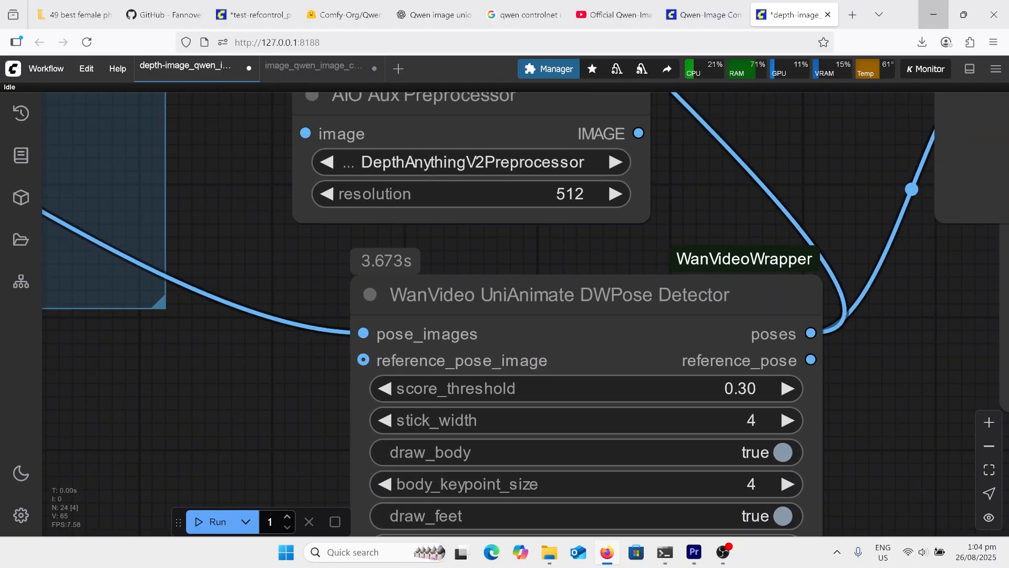
scroll(574, 411, down, 10)
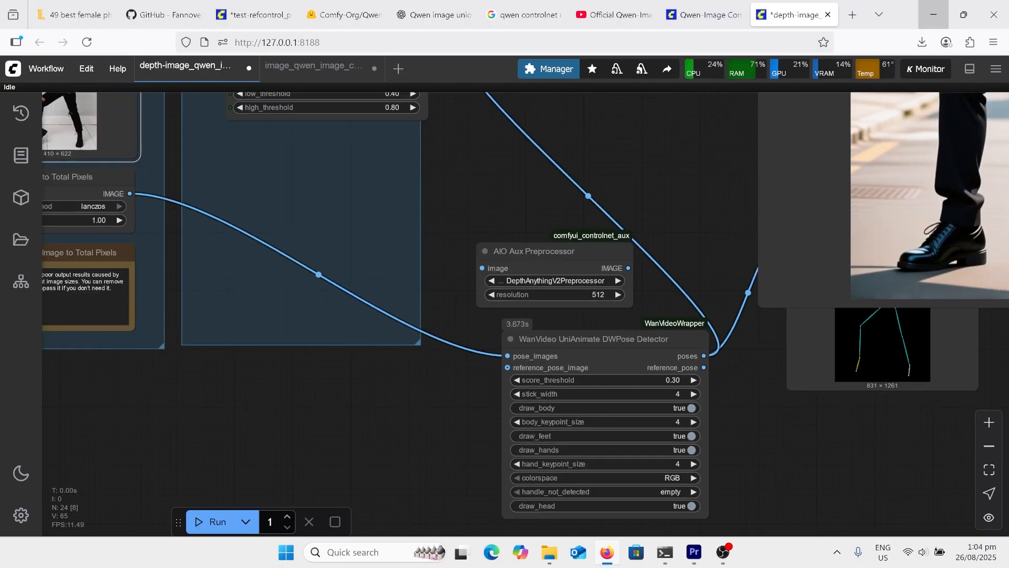
scroll(384, 518, down, 6)
scroll(928, 202, up, 5)
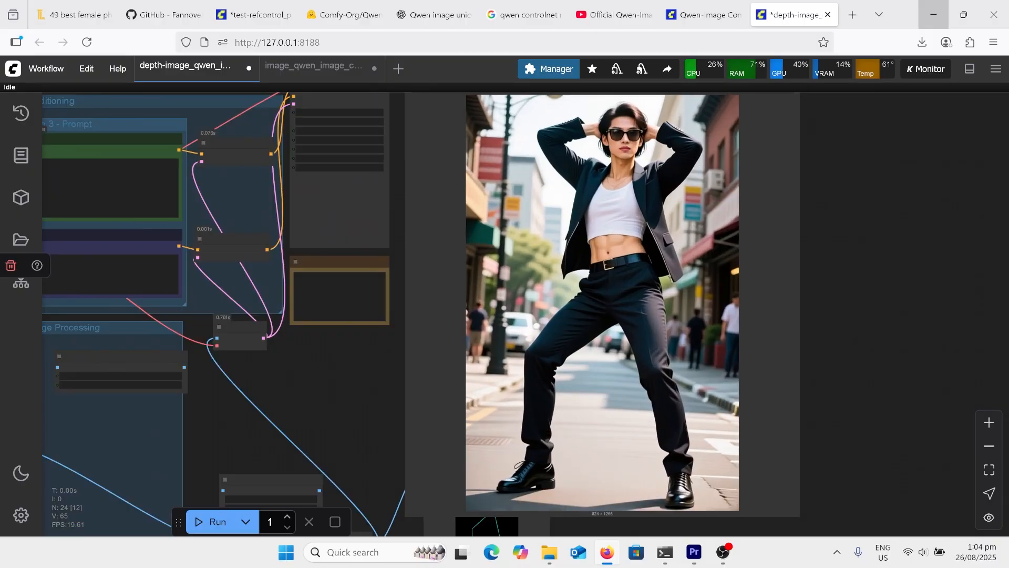
scroll(893, 216, down, 5)
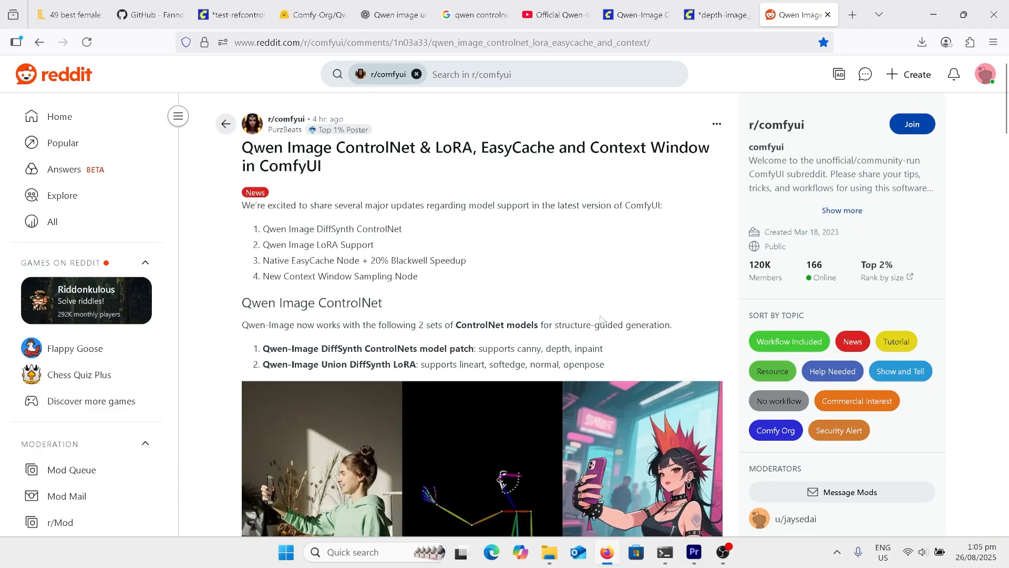
Read the r/comfyui post's Qwen Image ControlNet section on the supported ControlNet model types and its example image
scroll(601, 318, down, 1)
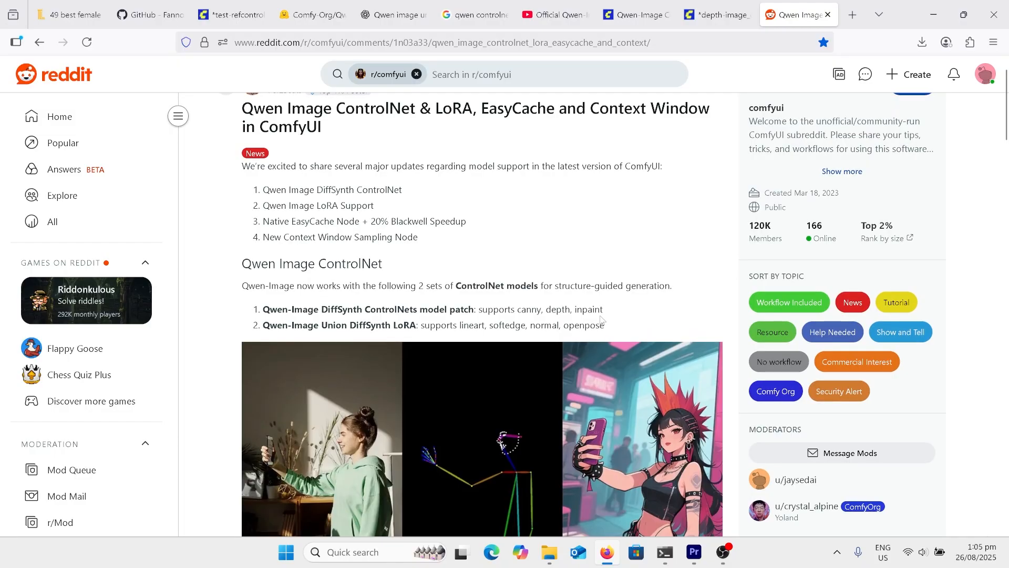
scroll(600, 318, down, 2)
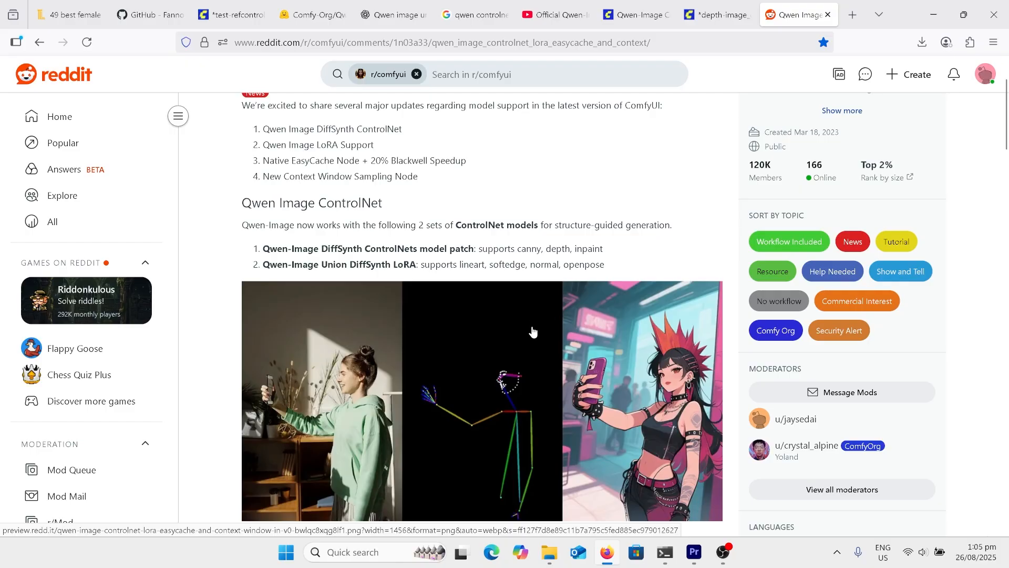
Read the r/comfyui post's hair inpainting example, Qwen Image + LoRA section and EasyCache/LazyCache section
scroll(550, 338, down, 8)
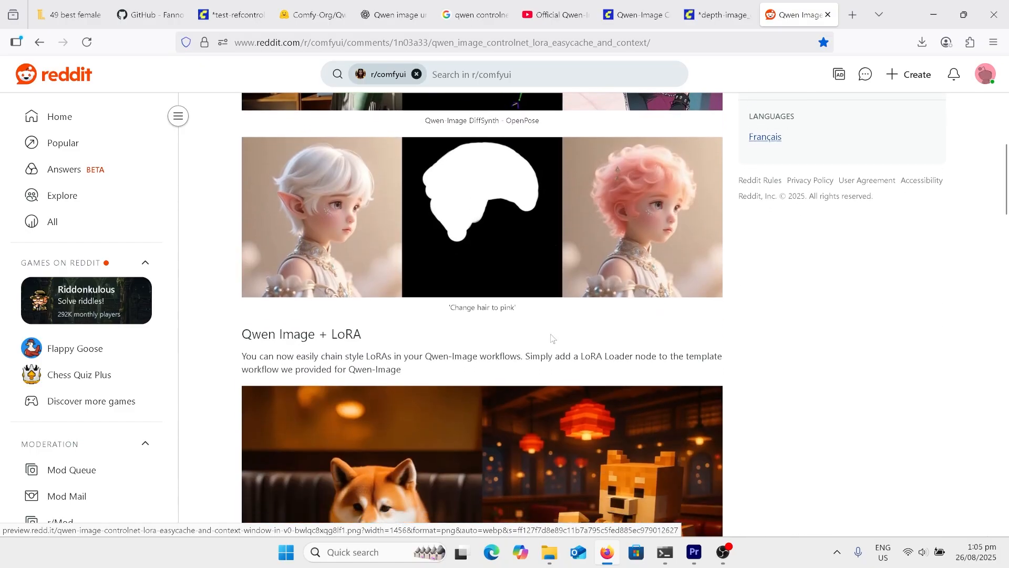
scroll(551, 338, down, 3)
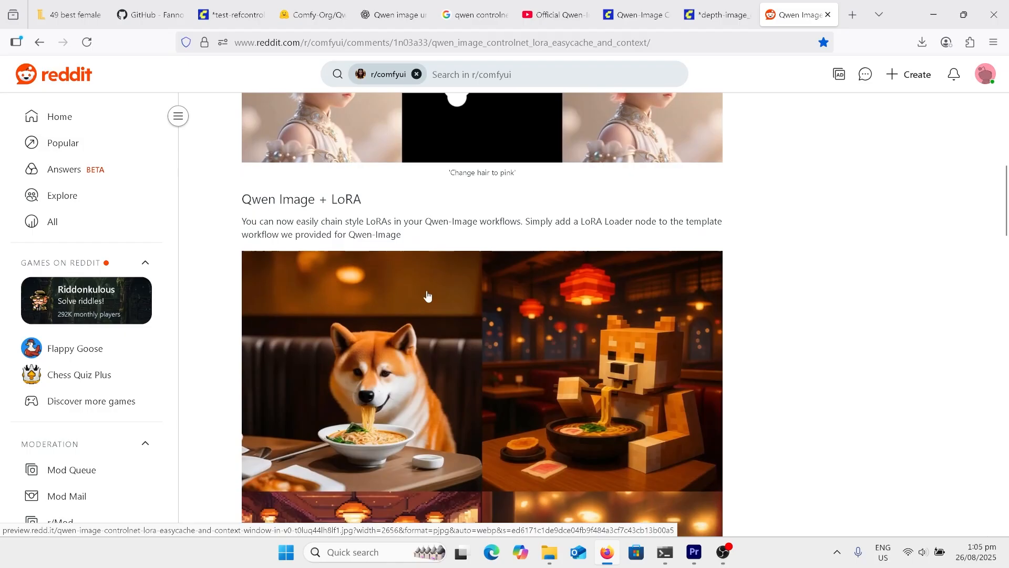
scroll(421, 297, down, 8)
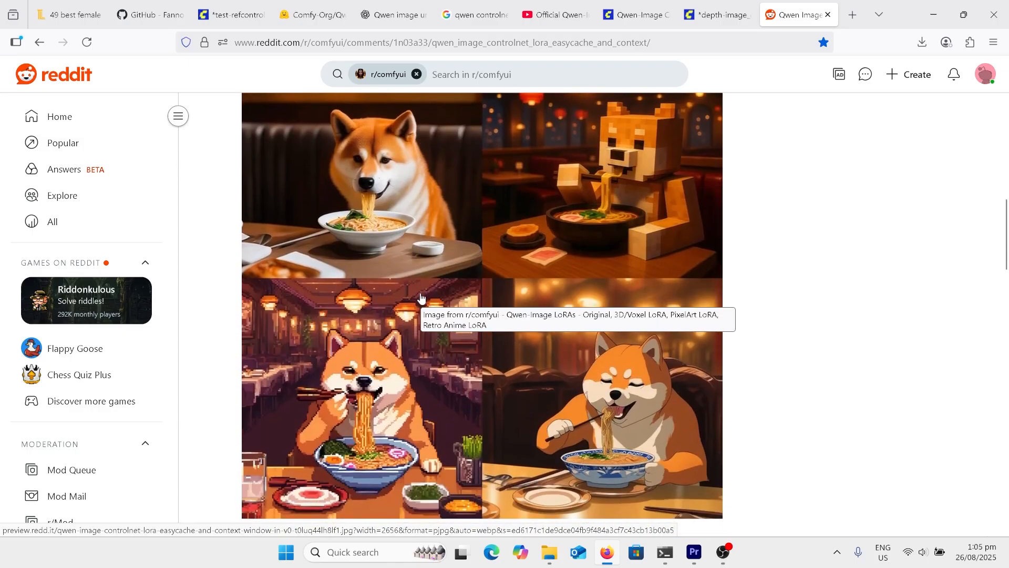
scroll(421, 297, down, 5)
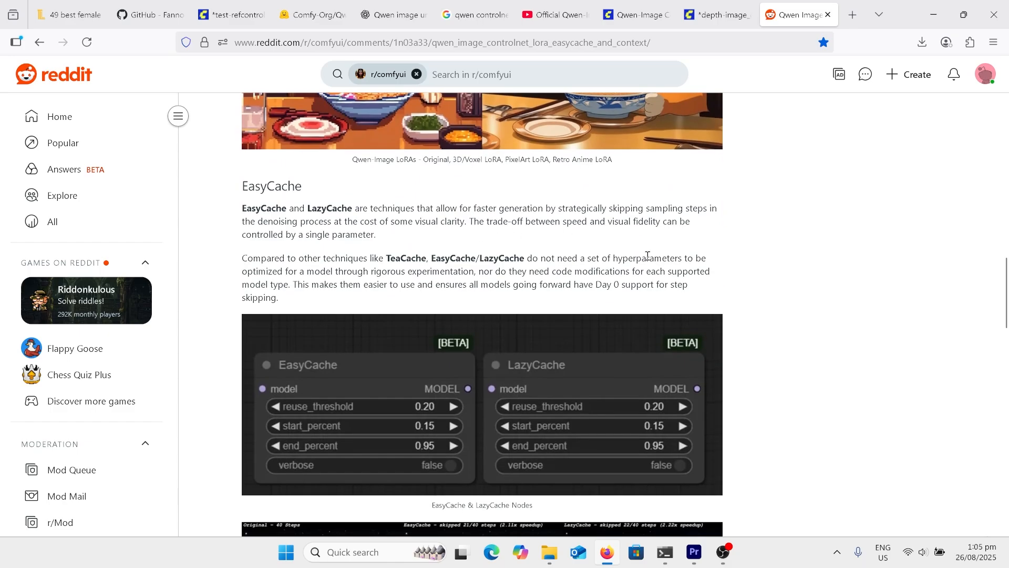
scroll(648, 255, down, 1)
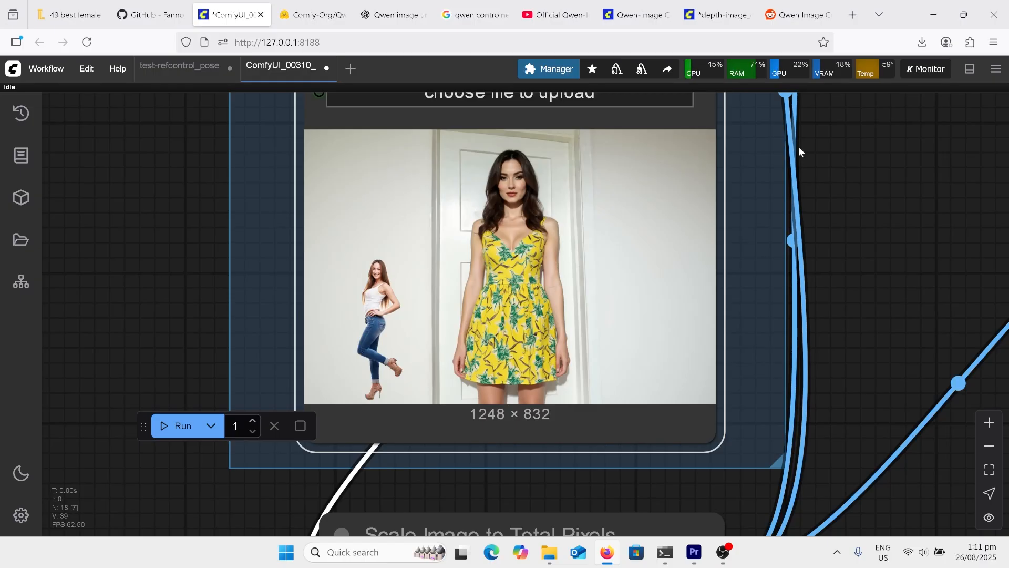
Inspect the Load Image input in the ComfyUI_00310_ workflow, combining the small posing woman with the woman in the yellow patterned dress
scroll(799, 147, down, 3)
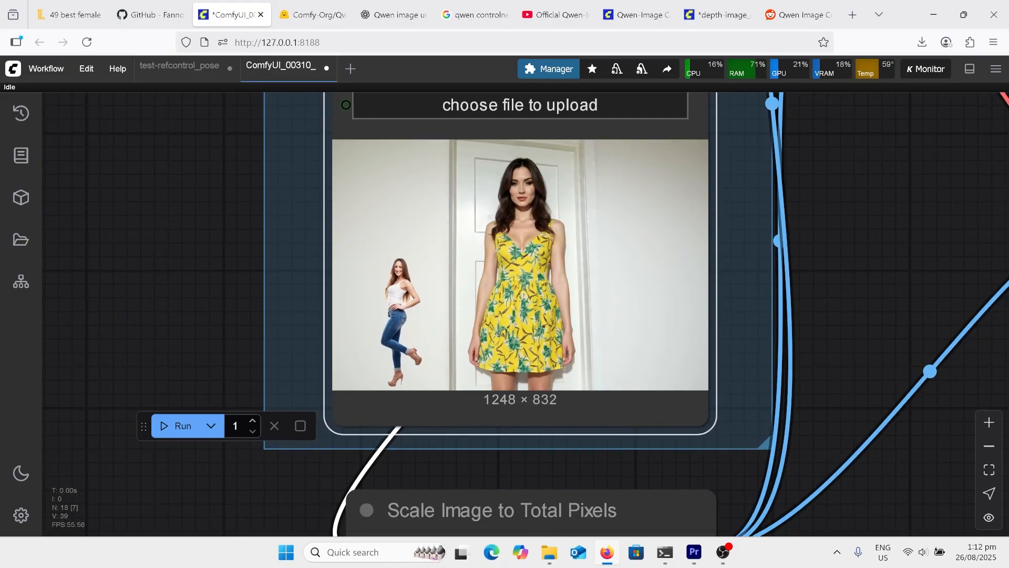
scroll(799, 147, up, 4)
scroll(338, 313, up, 4)
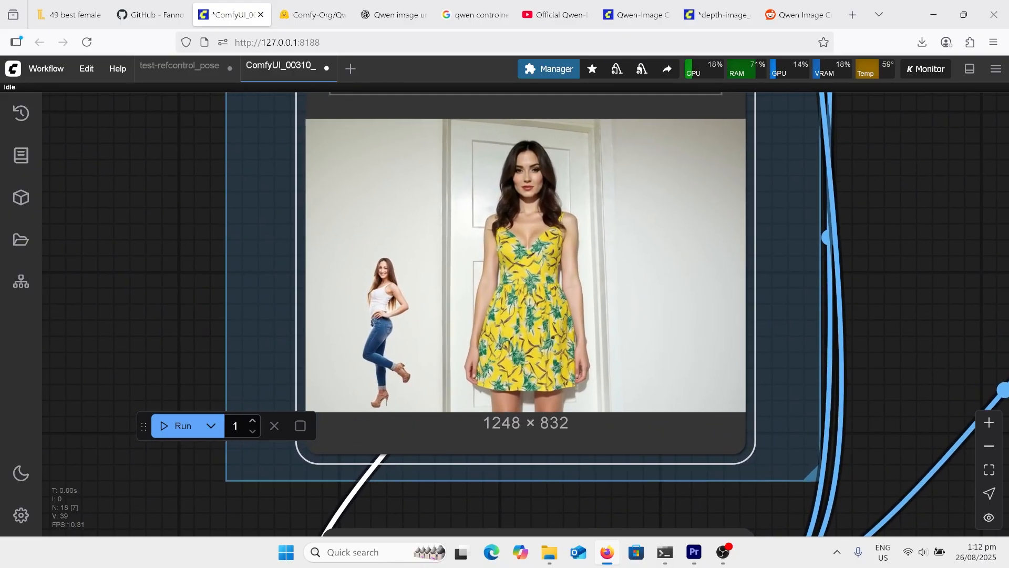
scroll(339, 312, up, 3)
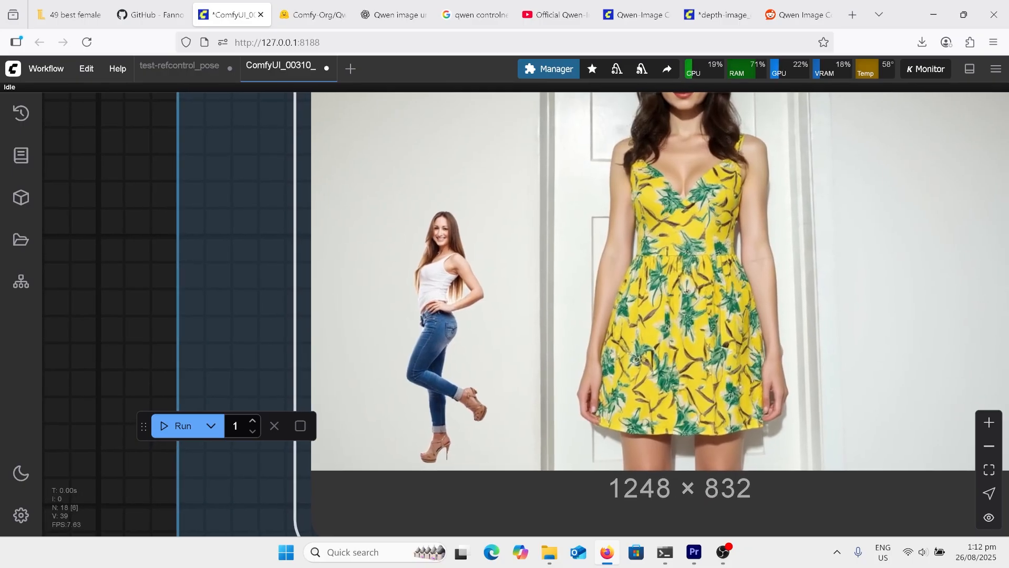
scroll(545, 383, down, 2)
scroll(627, 361, down, 2)
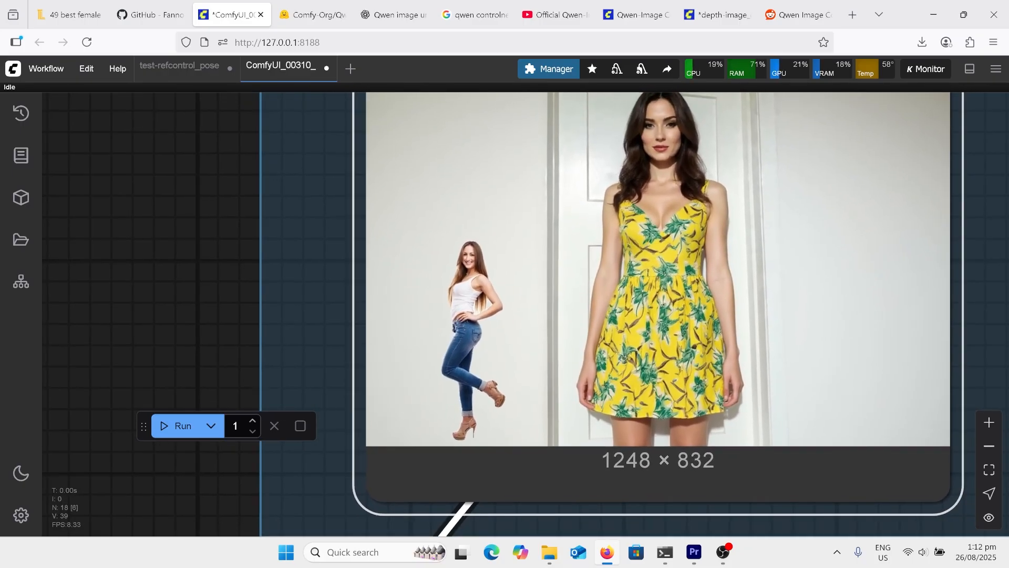
scroll(339, 388, down, 1)
scroll(621, 237, up, 1)
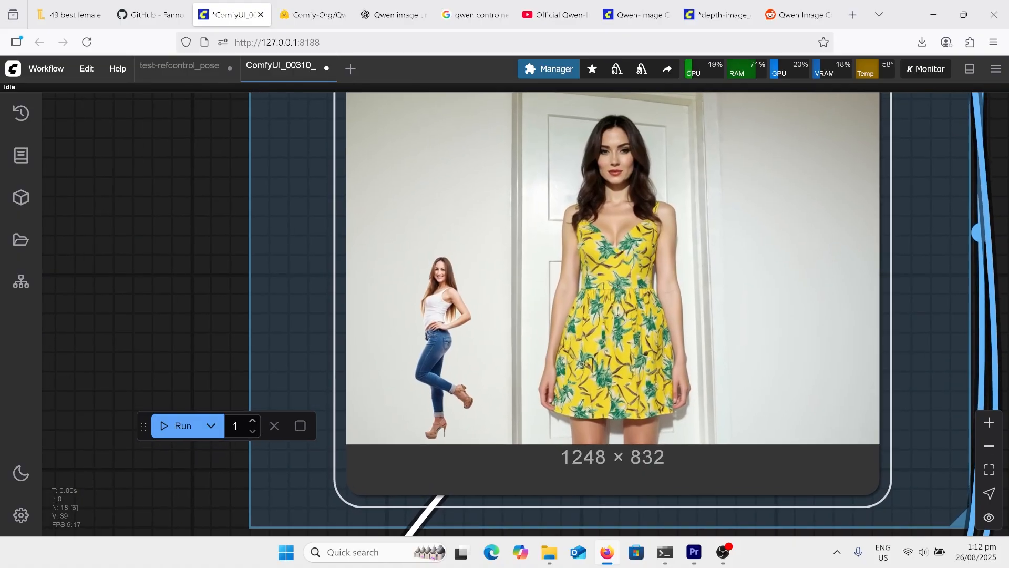
scroll(338, 421, down, 1)
scroll(470, 407, down, 5)
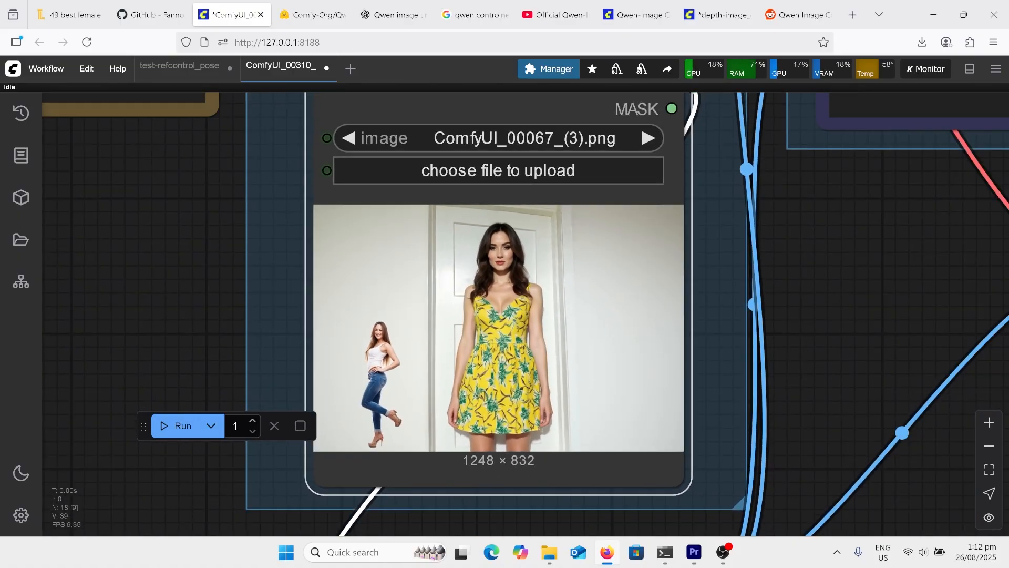
scroll(326, 505, down, 4)
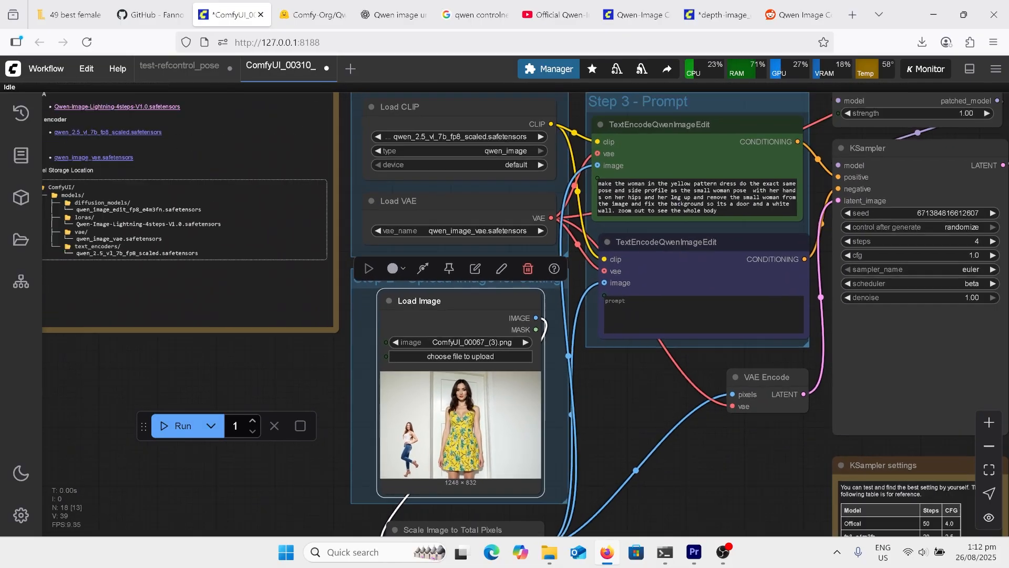
Read the TextEncodeQwenImageEdit prompt for copying the small woman's pose and view the generated image ComfyUI_00310_.png
scroll(694, 209, up, 4)
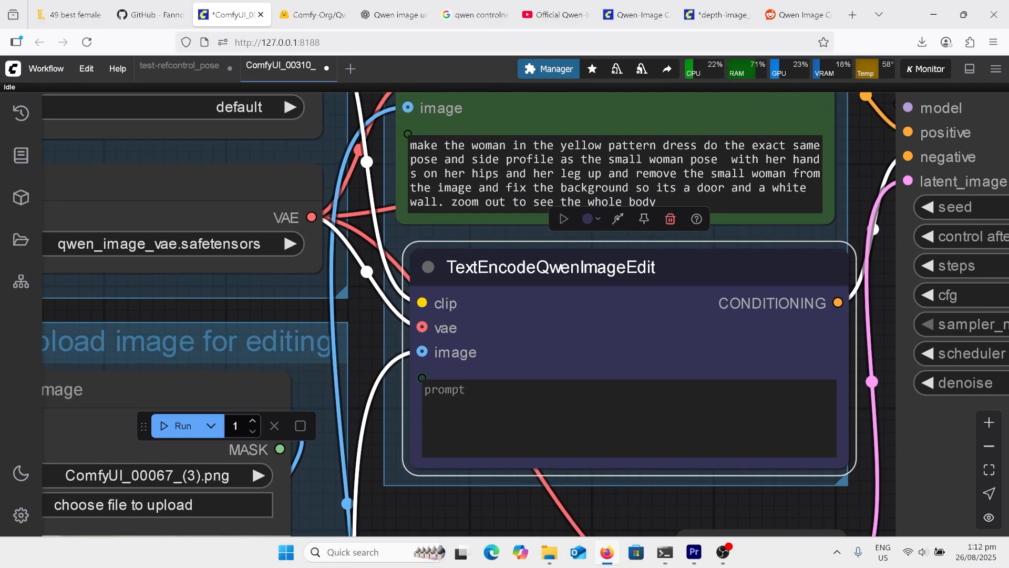
scroll(782, 355, down, 1)
scroll(889, 334, up, 2)
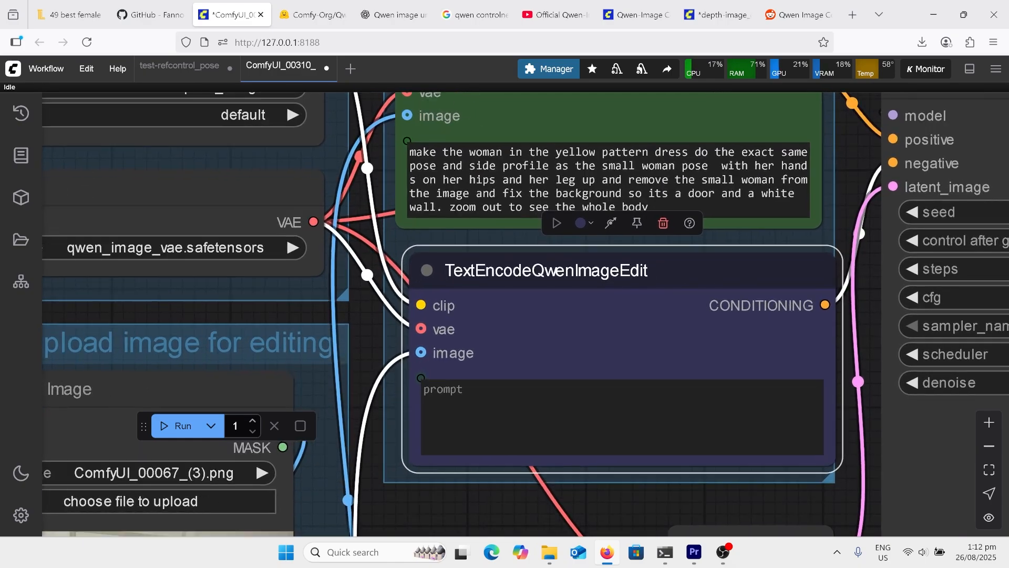
scroll(676, 494, up, 1)
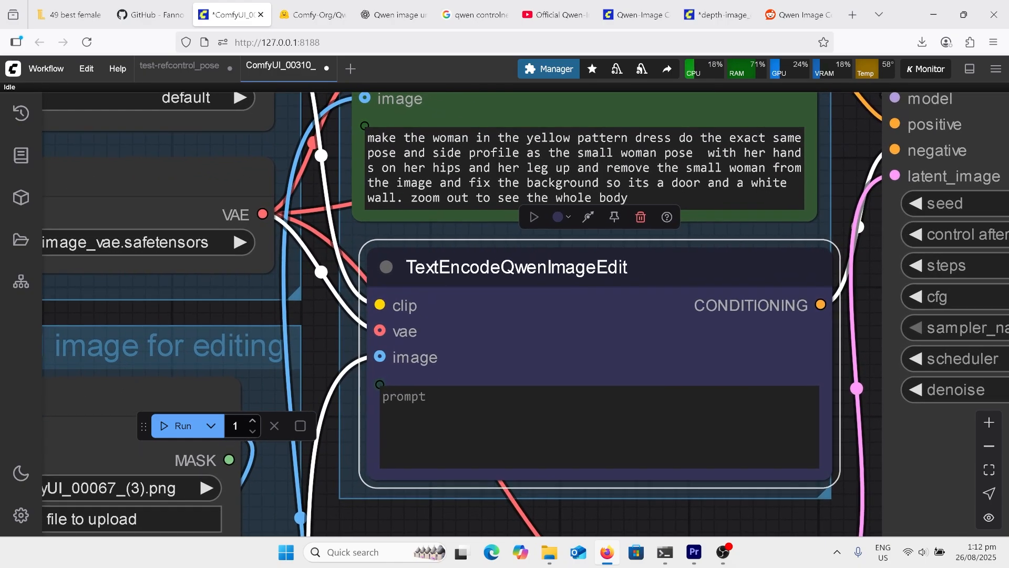
scroll(676, 495, down, 1)
scroll(877, 326, down, 1)
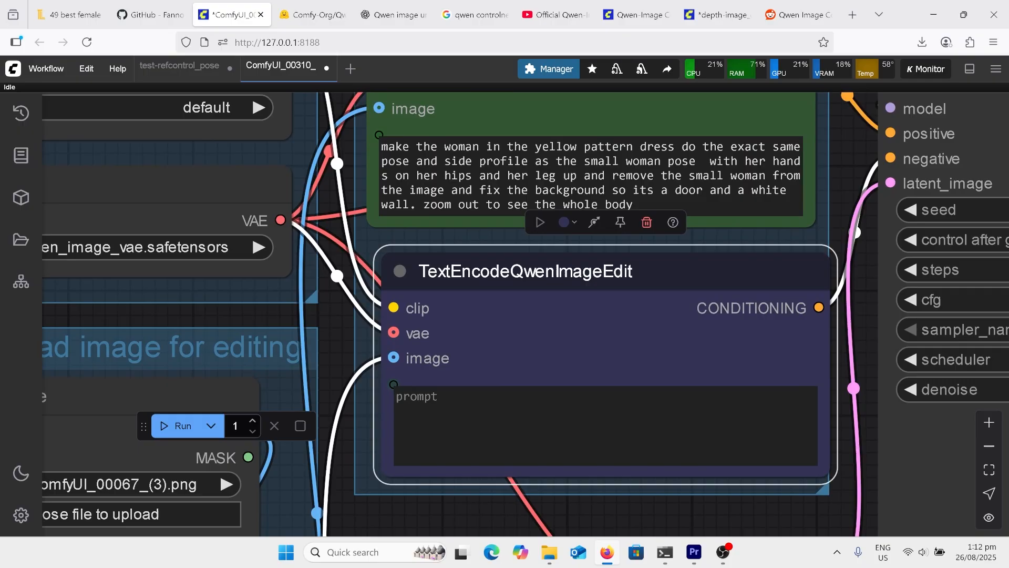
scroll(950, 273, down, 1)
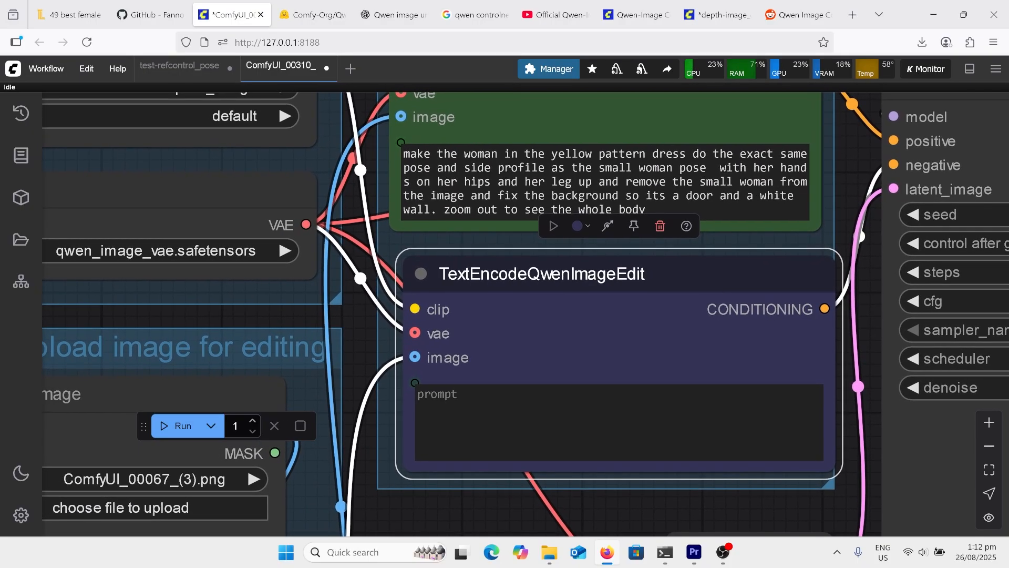
scroll(877, 232, down, 1)
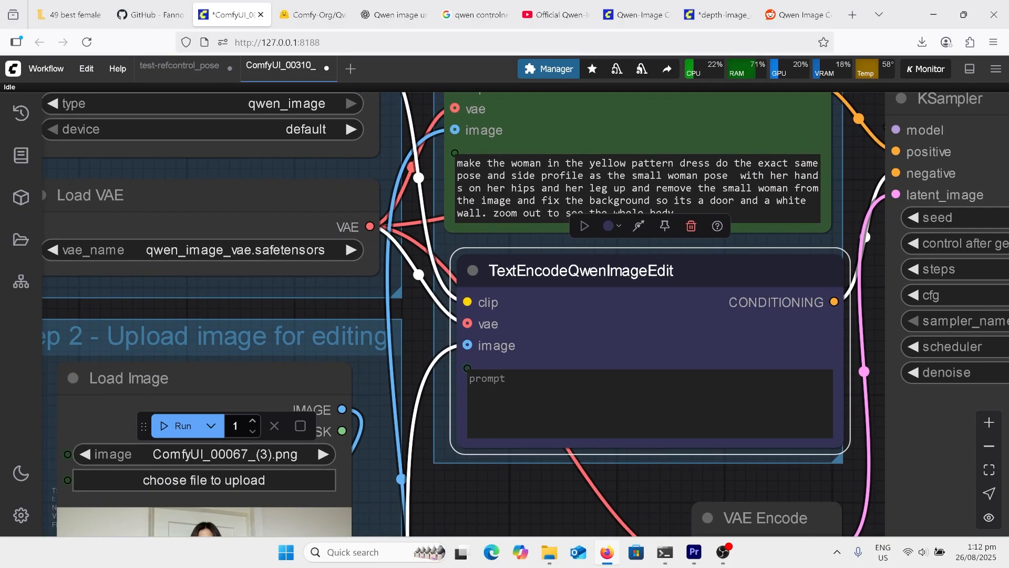
scroll(972, 410, up, 1)
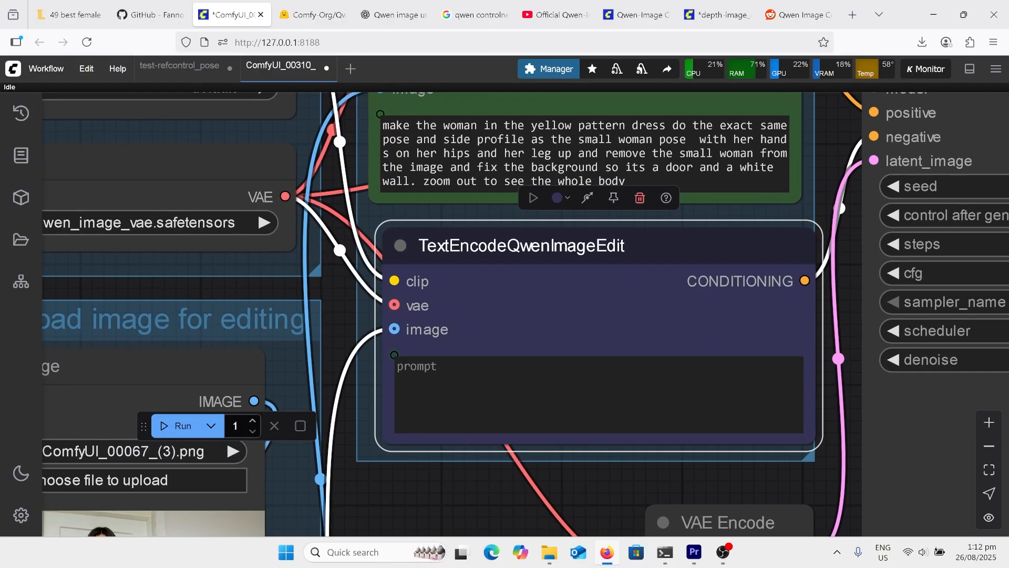
scroll(310, 231, down, 5)
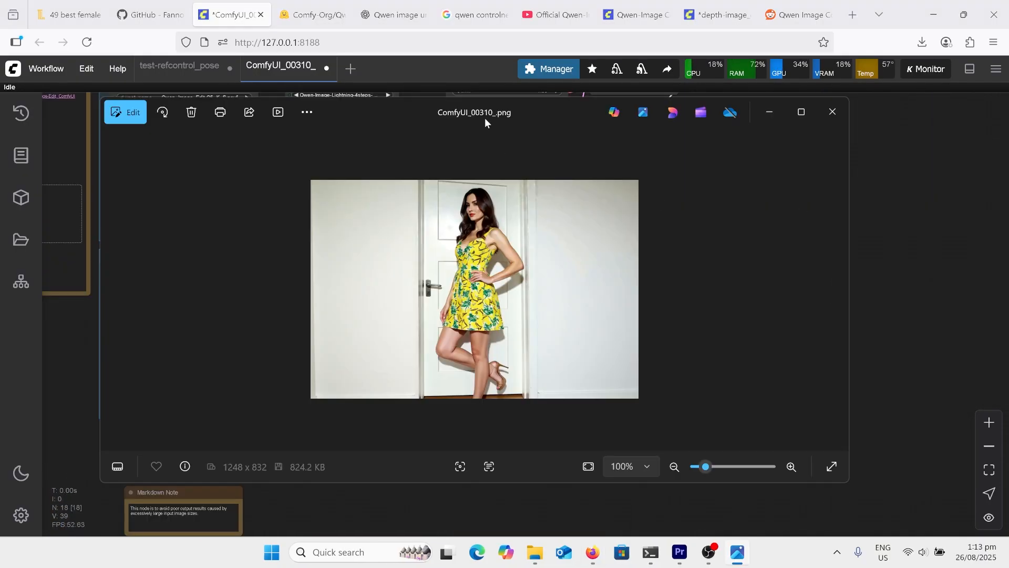
drag(485, 118, 619, 122)
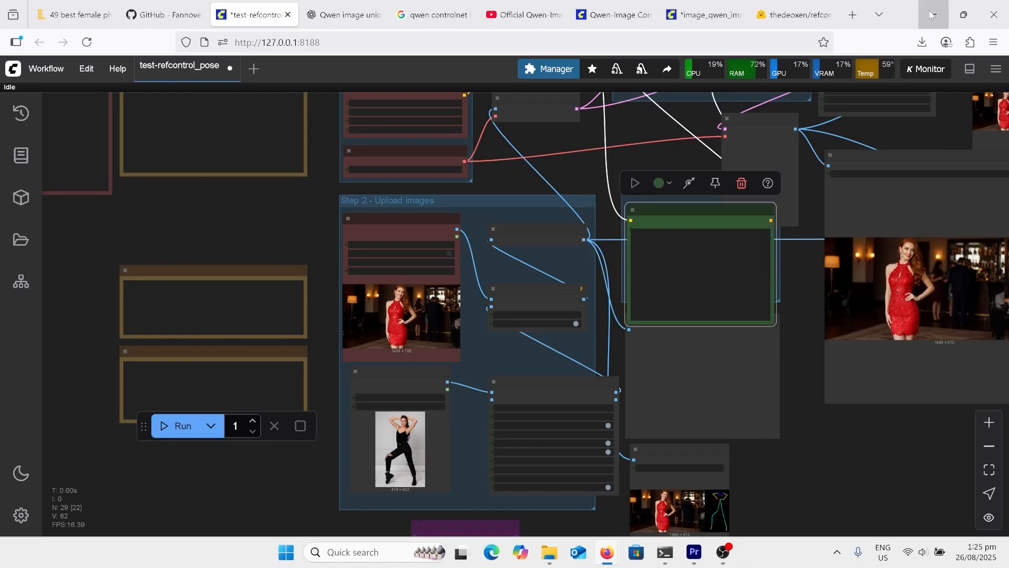
Examine the input images of the test-refcontrol_pose workflow: the woman in the red dress and the black-clad pose reference
scroll(508, 405, up, 3)
scroll(360, 531, up, 3)
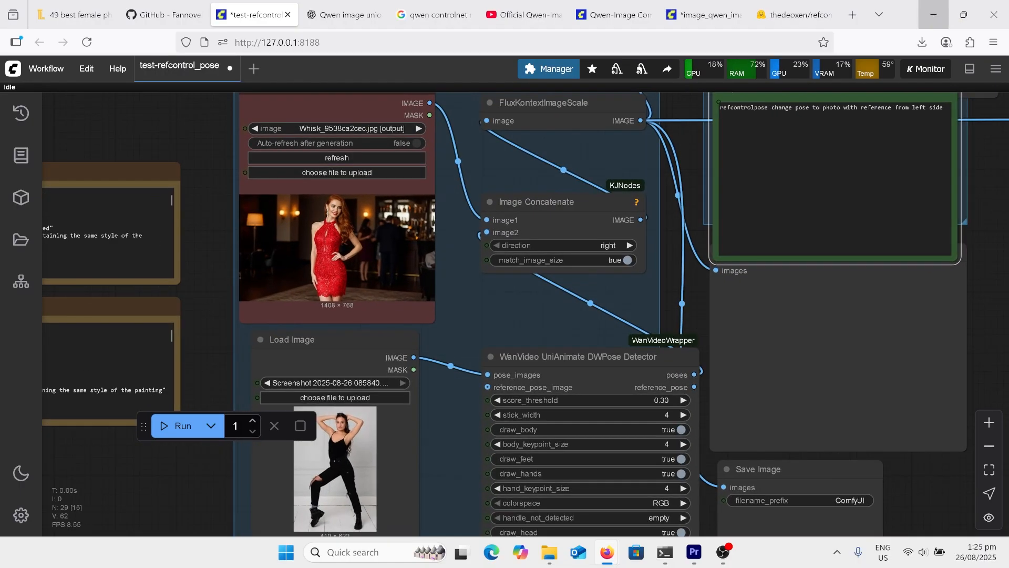
scroll(415, 426, down, 5)
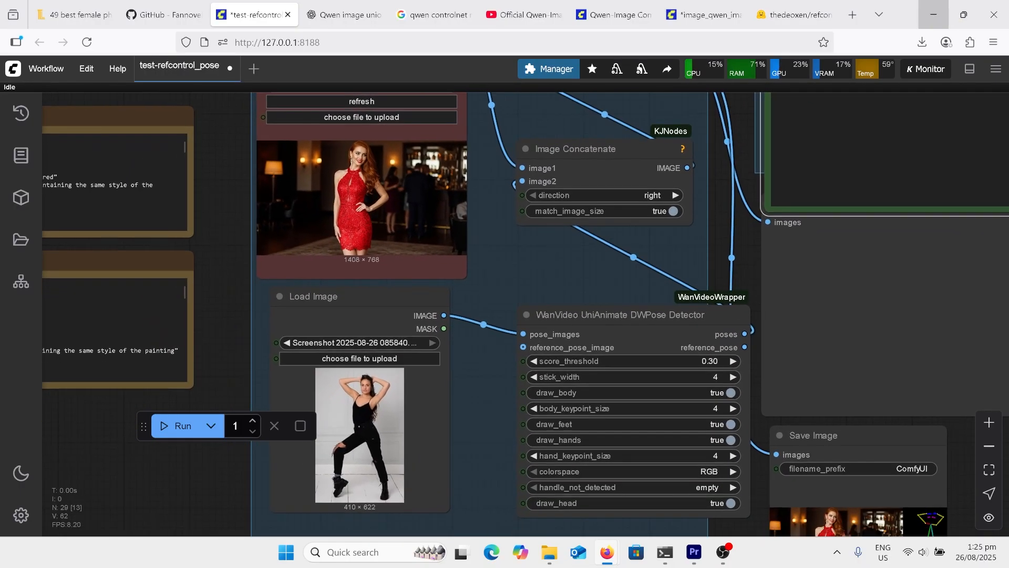
scroll(473, 105, down, 2)
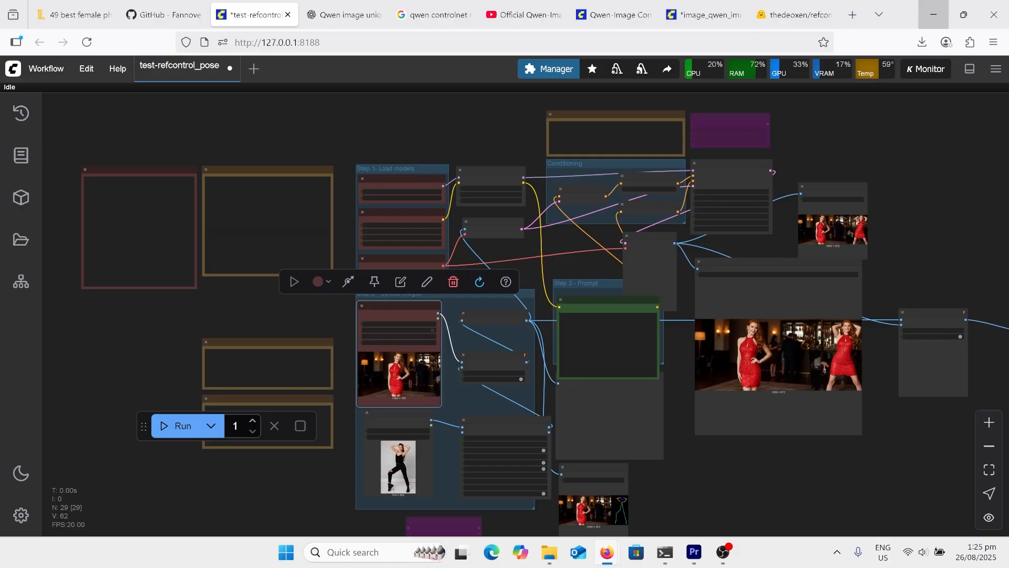
Review the workflow's Flux Kontext model, CLIP and VAE loaders and the refcontrol_pose LoRA, including the LoRA's Hugging Face files page
scroll(473, 105, up, 6)
scroll(399, 129, up, 3)
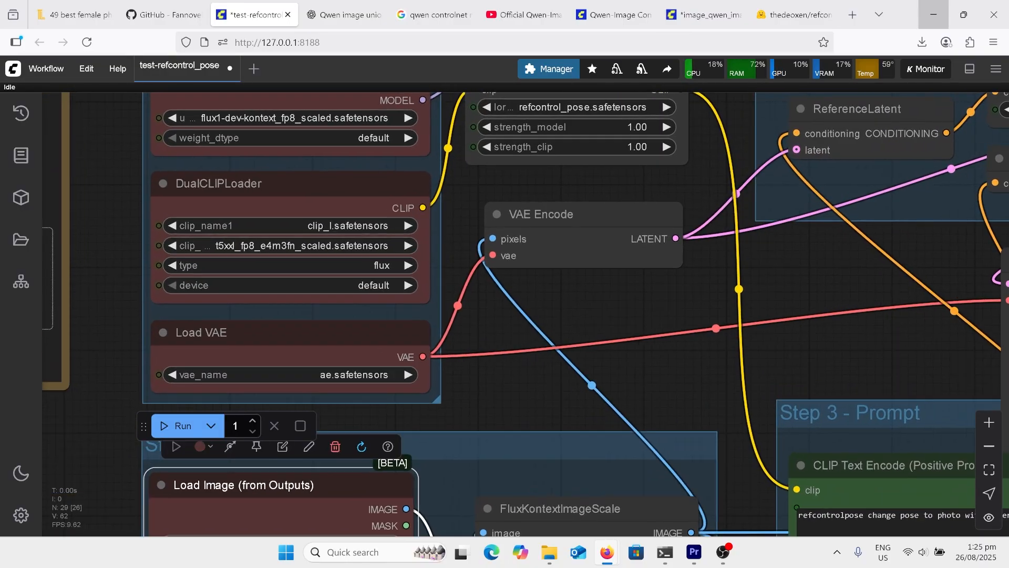
click(315, 184)
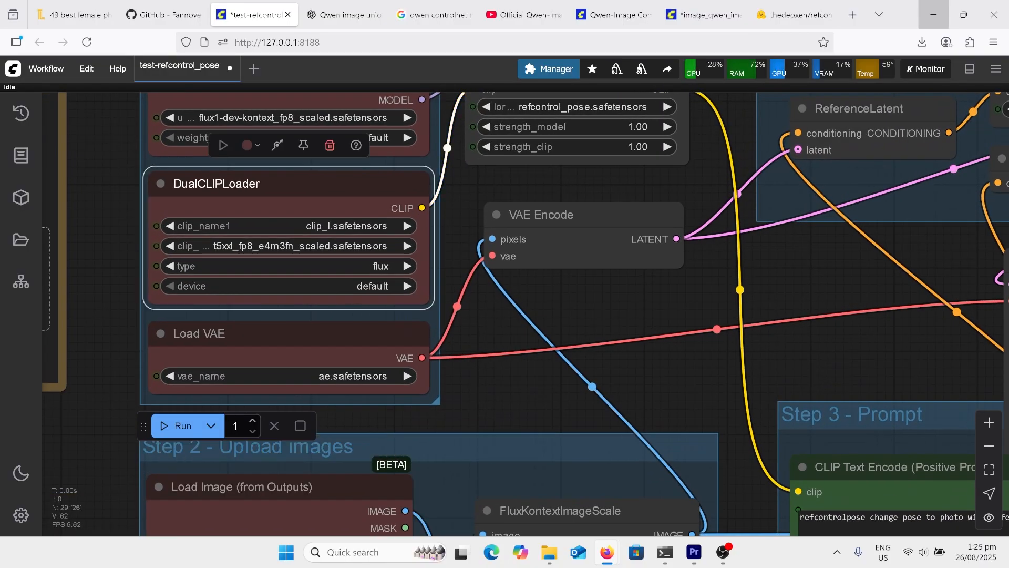
scroll(574, 262, down, 3)
scroll(526, 205, down, 5)
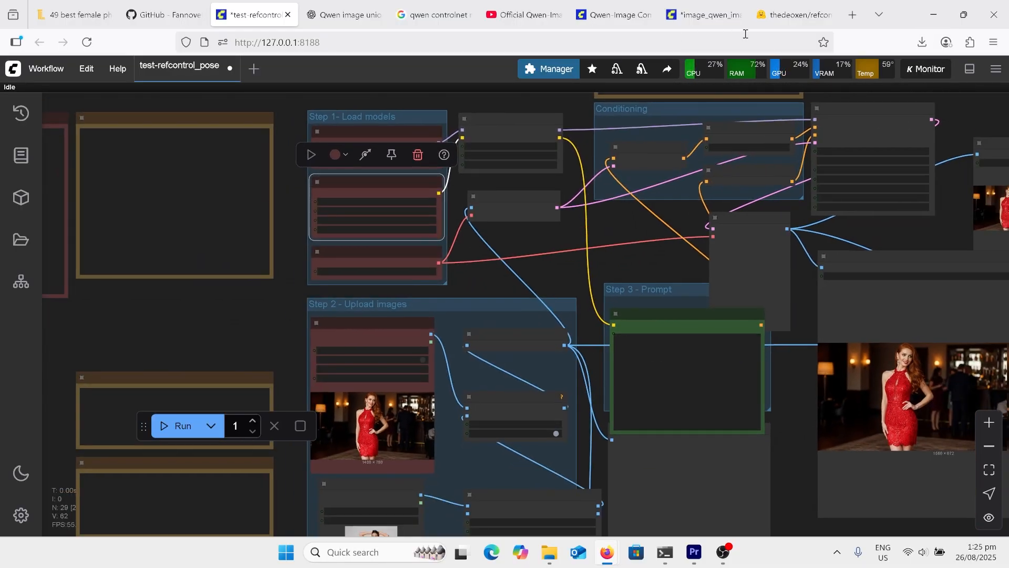
click(784, 15)
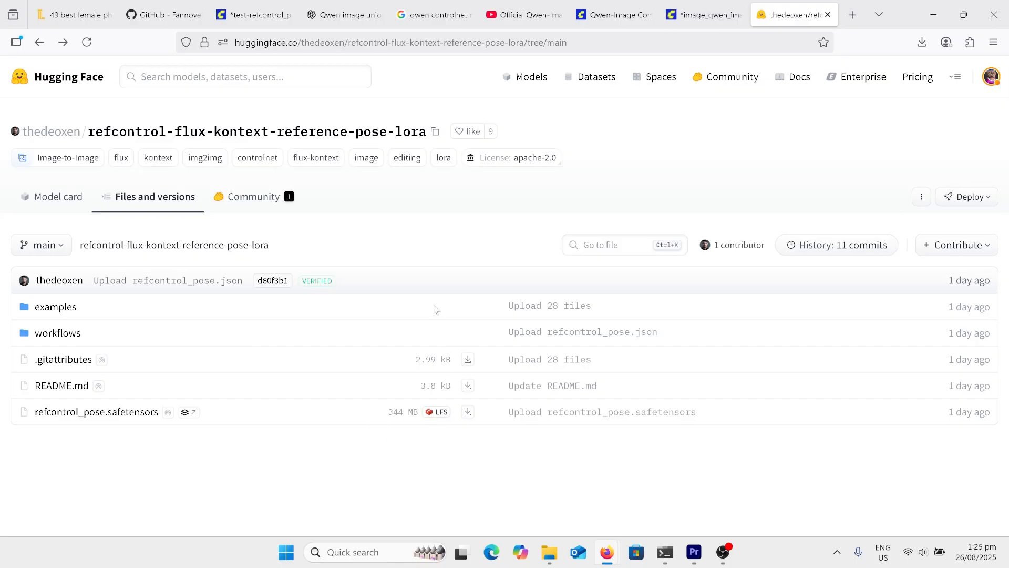
Return to the pose workflow and examine the Image Concatenate node, DWPose Detector settings and combined image with the pose skeleton
click(252, 15)
scroll(525, 491, up, 7)
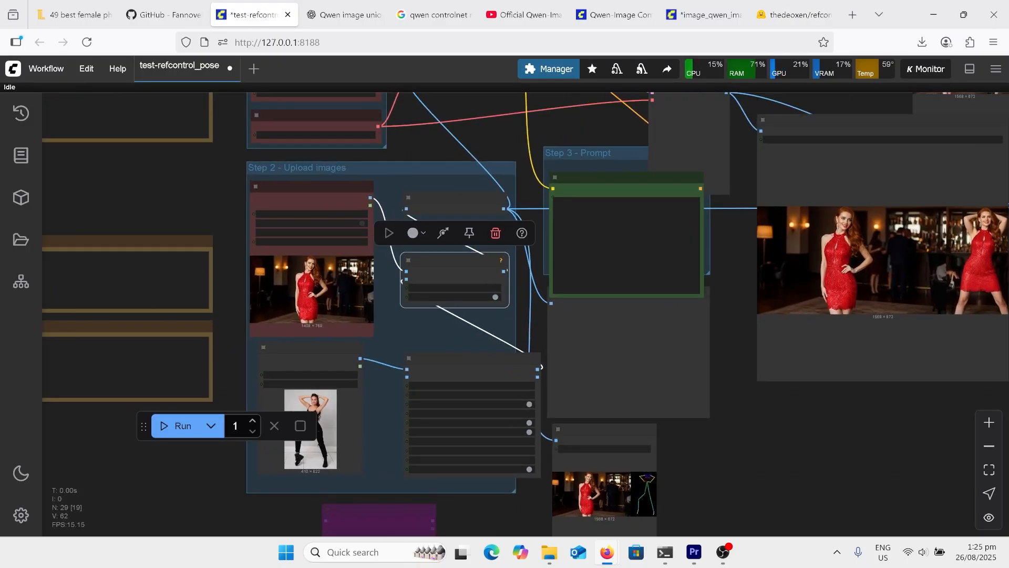
scroll(526, 517, up, 1)
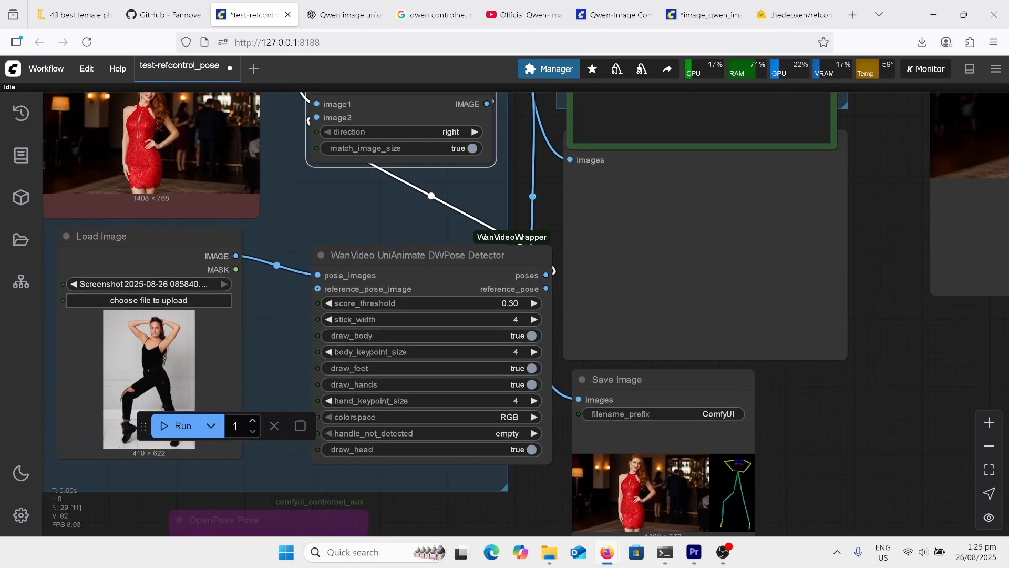
scroll(568, 346, down, 1)
scroll(593, 371, down, 3)
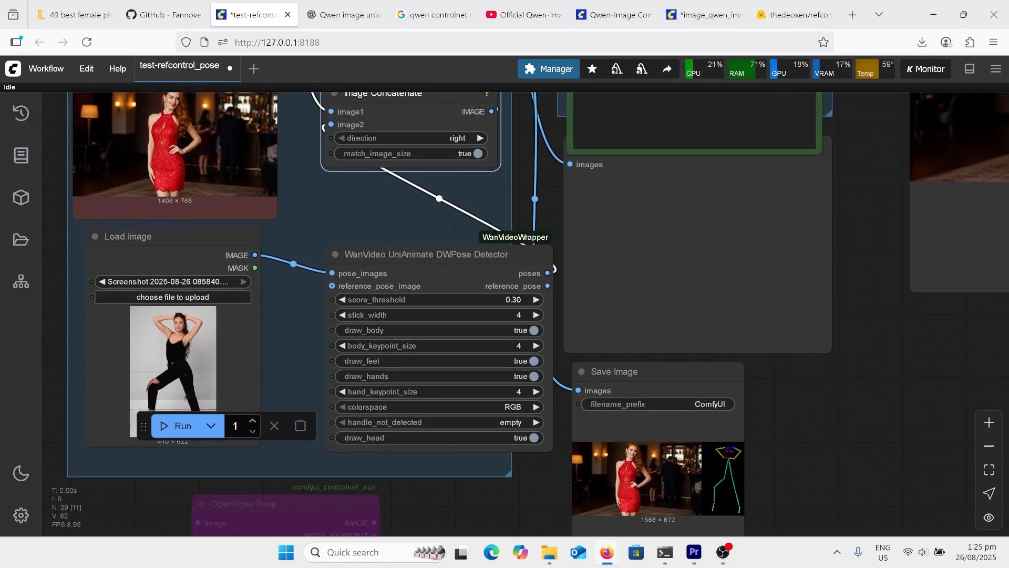
scroll(648, 468, down, 5)
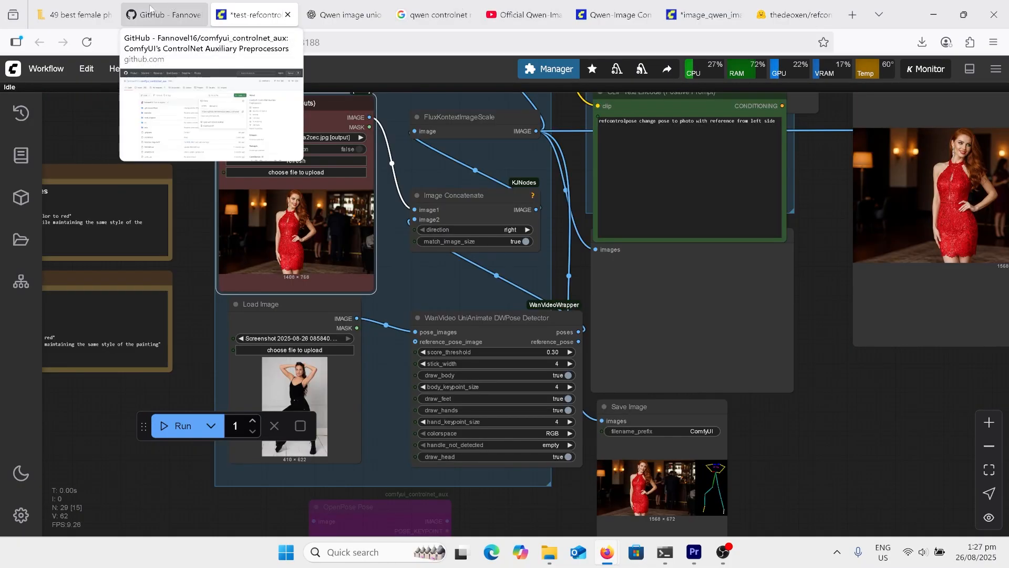
View the standing pose photos on thelenslounge.com, then inspect how the pose reference feeds the WanVideo UniAnimate DWPose Detector
click(88, 12)
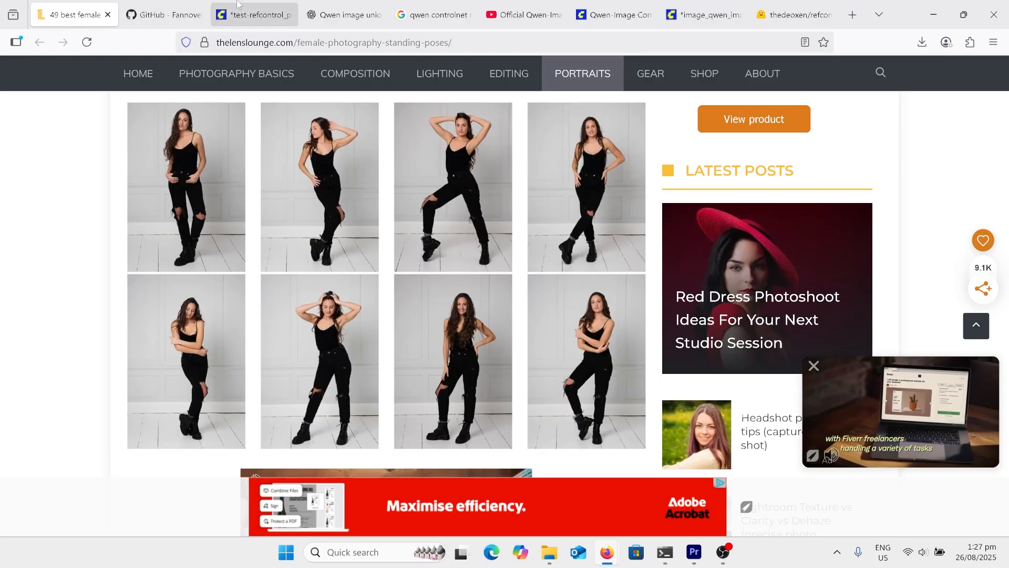
click(254, 14)
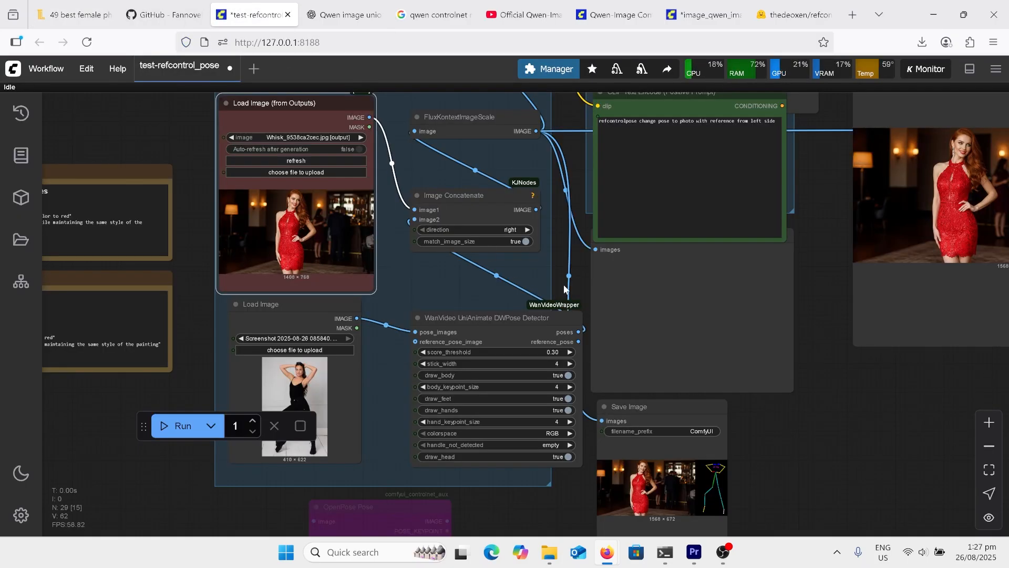
scroll(473, 278, up, 2)
drag(473, 278, 561, 274)
scroll(479, 278, down, 1)
click(578, 321)
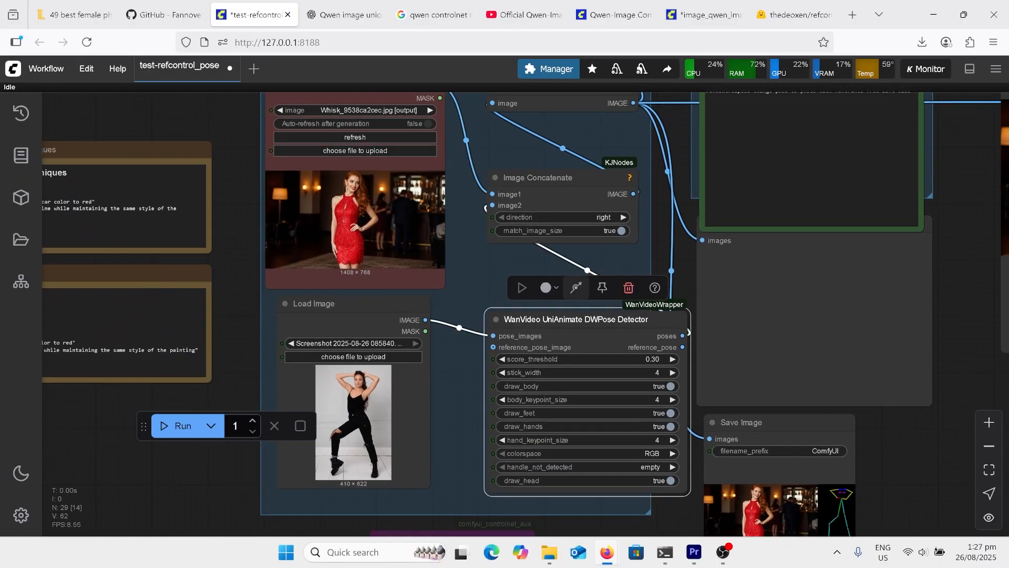